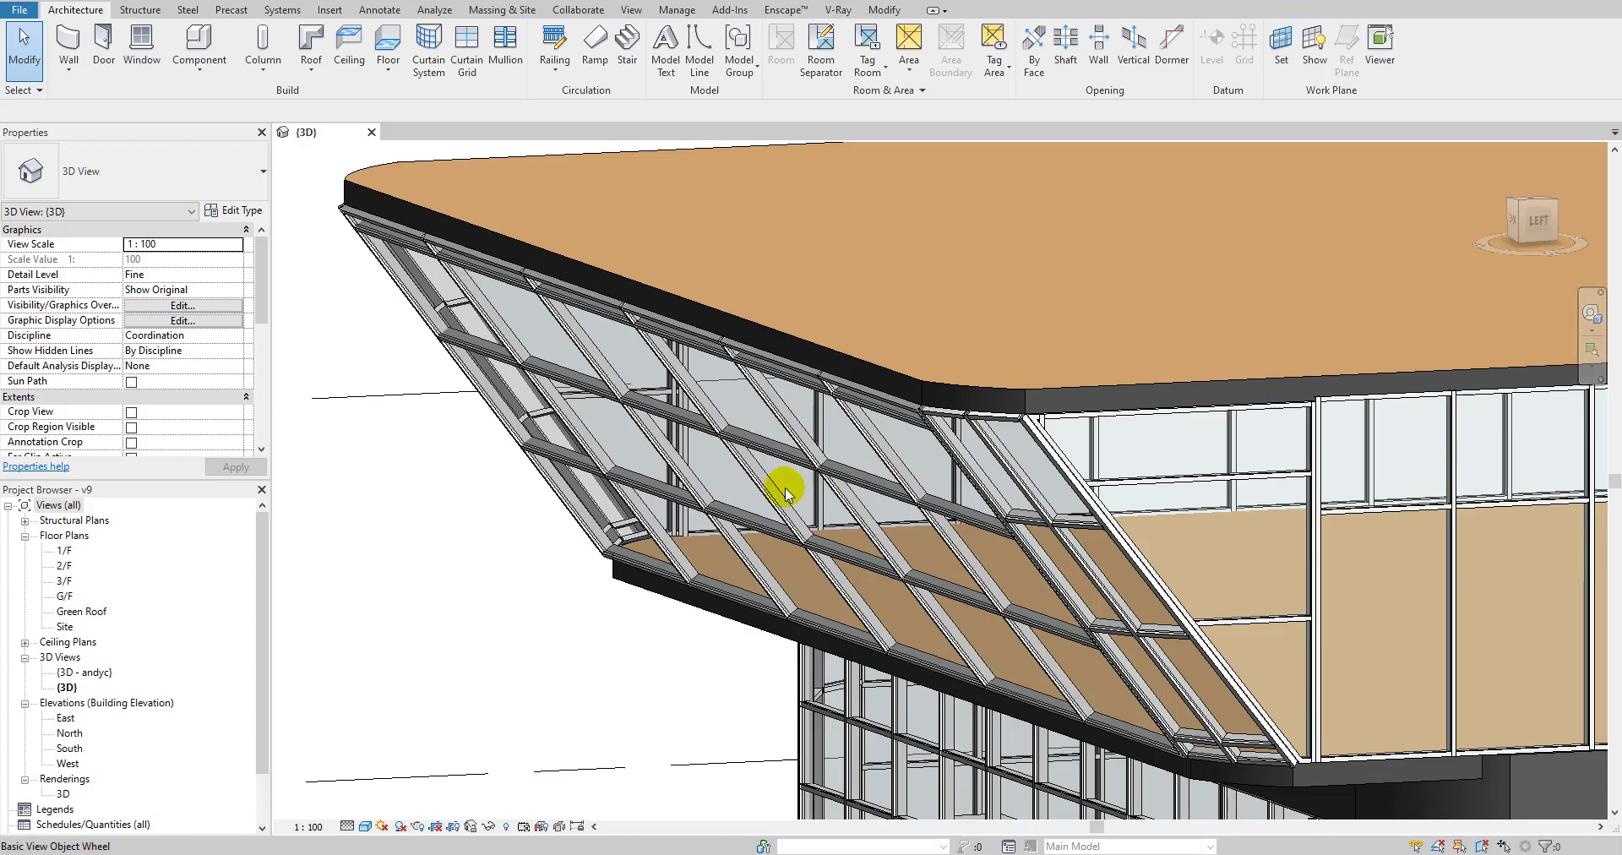
# Examine the sloped curtain system on the cantilevered corner and the storefront curtain wall beside it.
pyautogui.scroll(-3, 769, 499)
pyautogui.keyDown('shift'); pyautogui.moveTo(887, 495); pyautogui.dragTo(918, 505, button='middle'); pyautogui.keyUp('shift')
pyautogui.scroll(3, 918, 507)
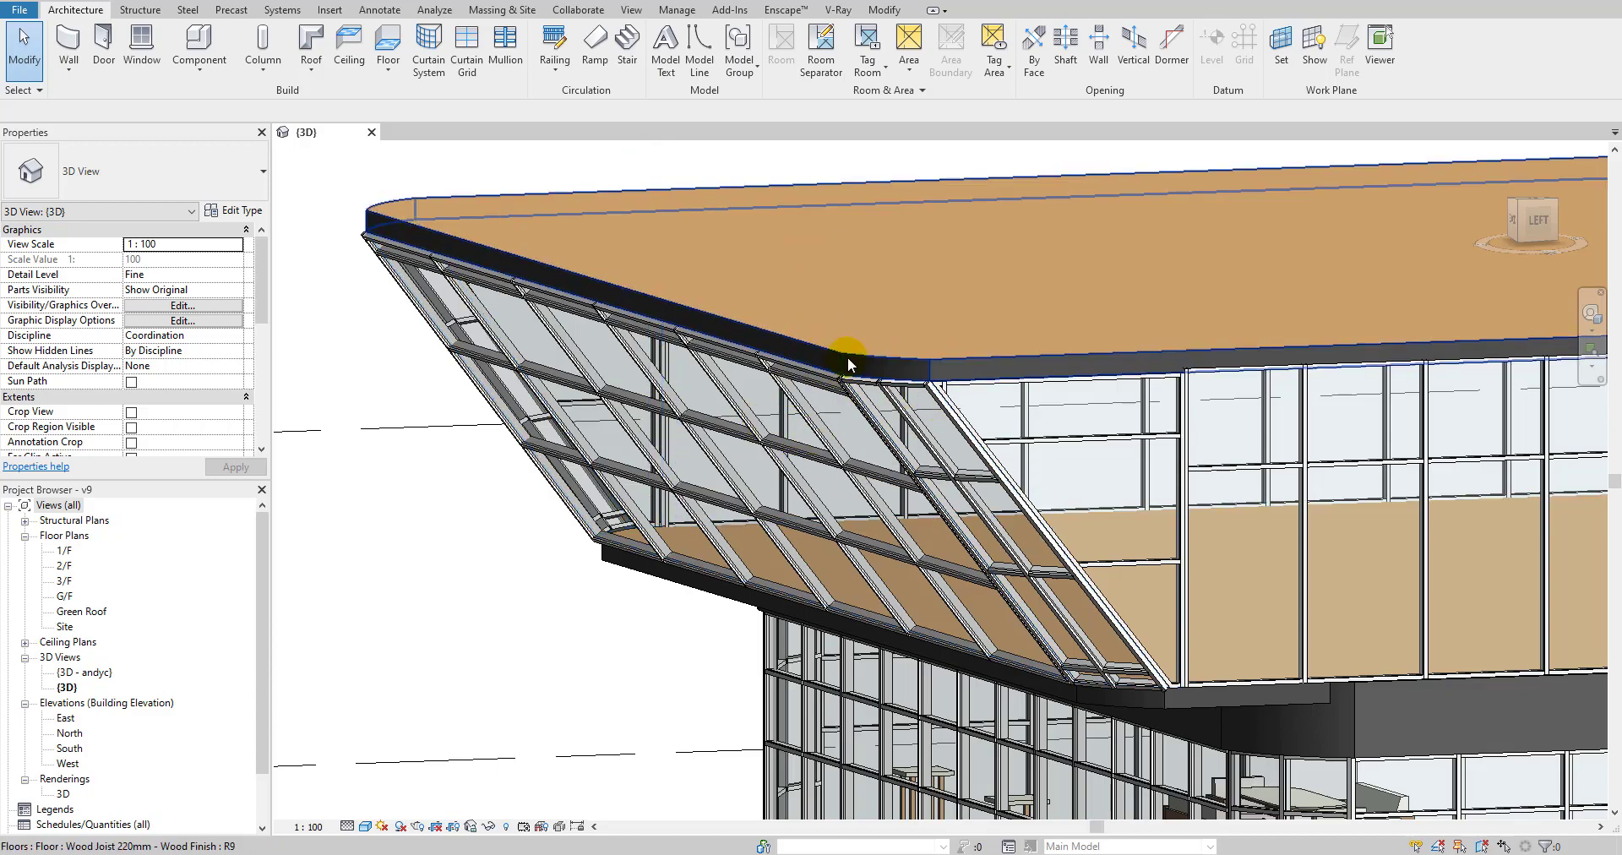
pyautogui.keyDown('shift'); pyautogui.moveTo(849, 364); pyautogui.dragTo(985, 409, button='middle'); pyautogui.keyUp('shift')
pyautogui.scroll(5, 797, 471)
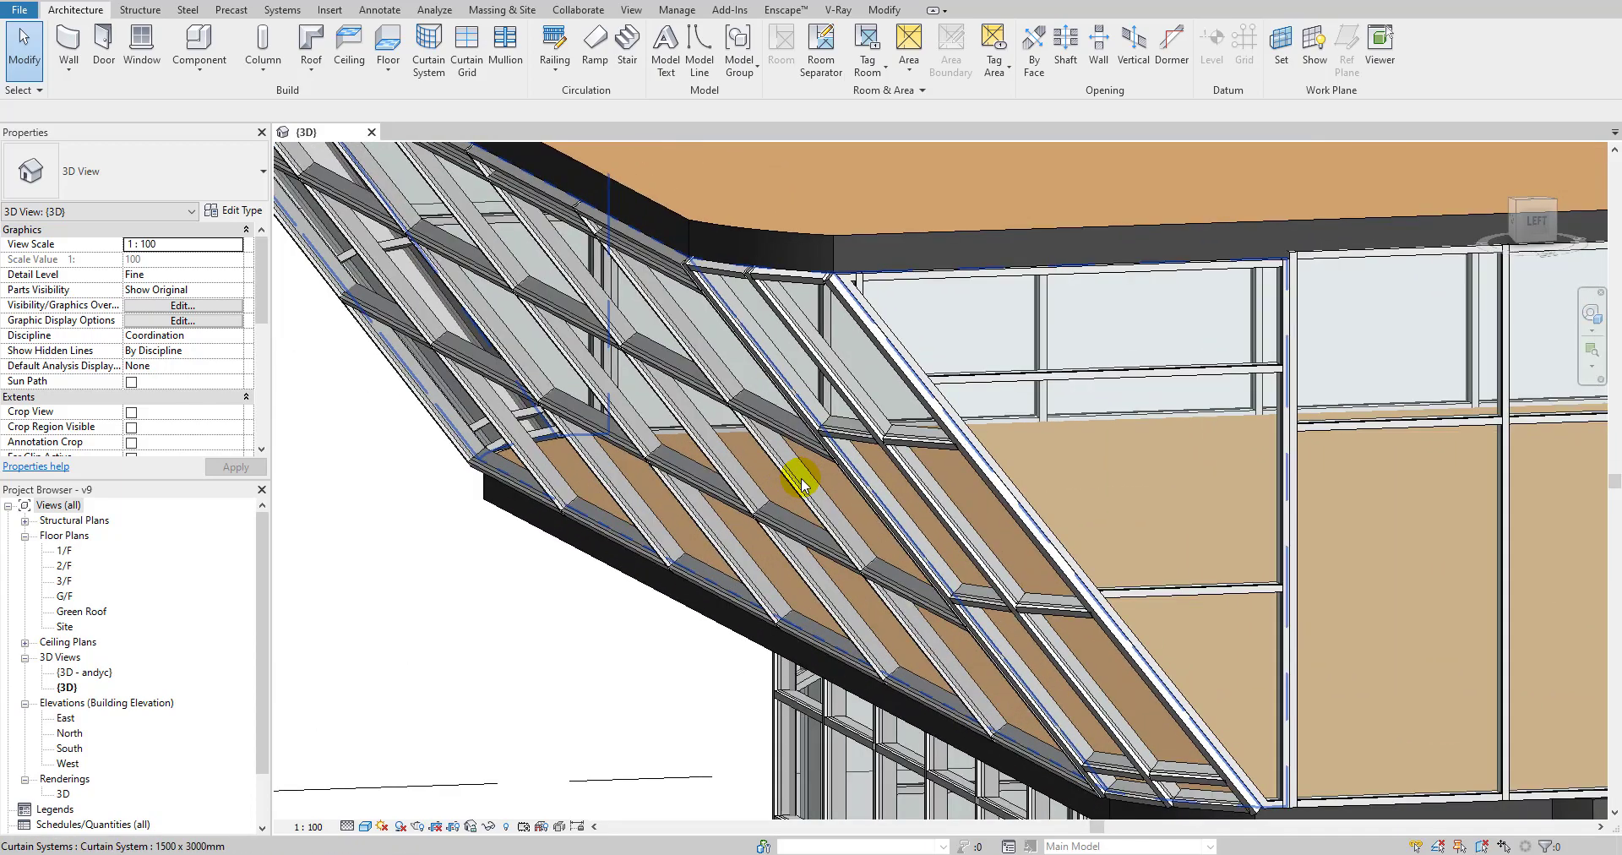
pyautogui.scroll(-5, 801, 481)
pyautogui.scroll(-1, 923, 442)
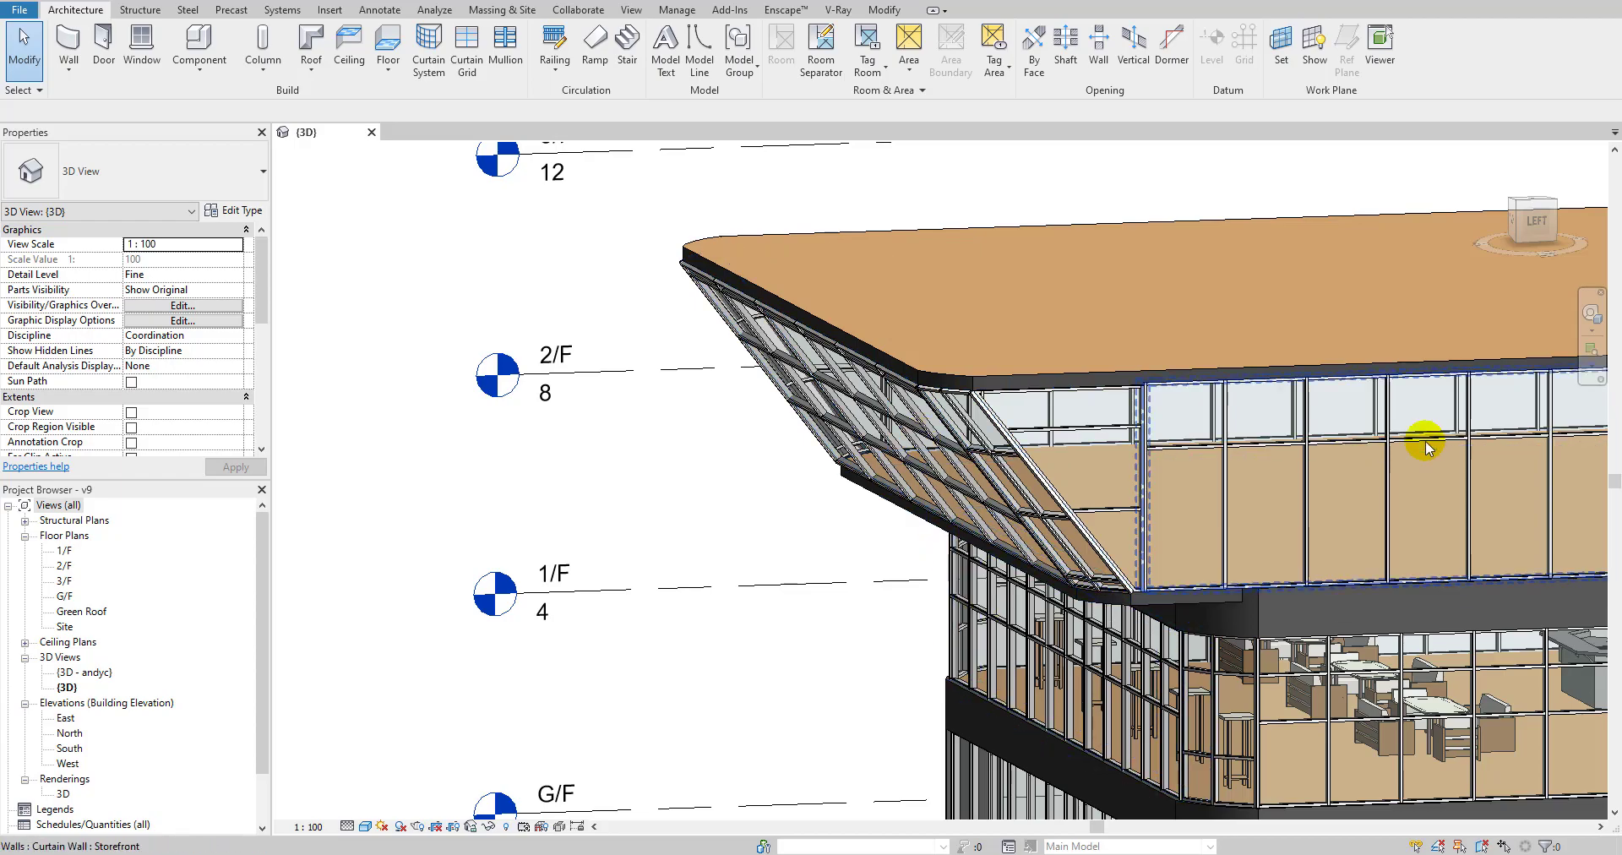
pyautogui.click(1286, 576)
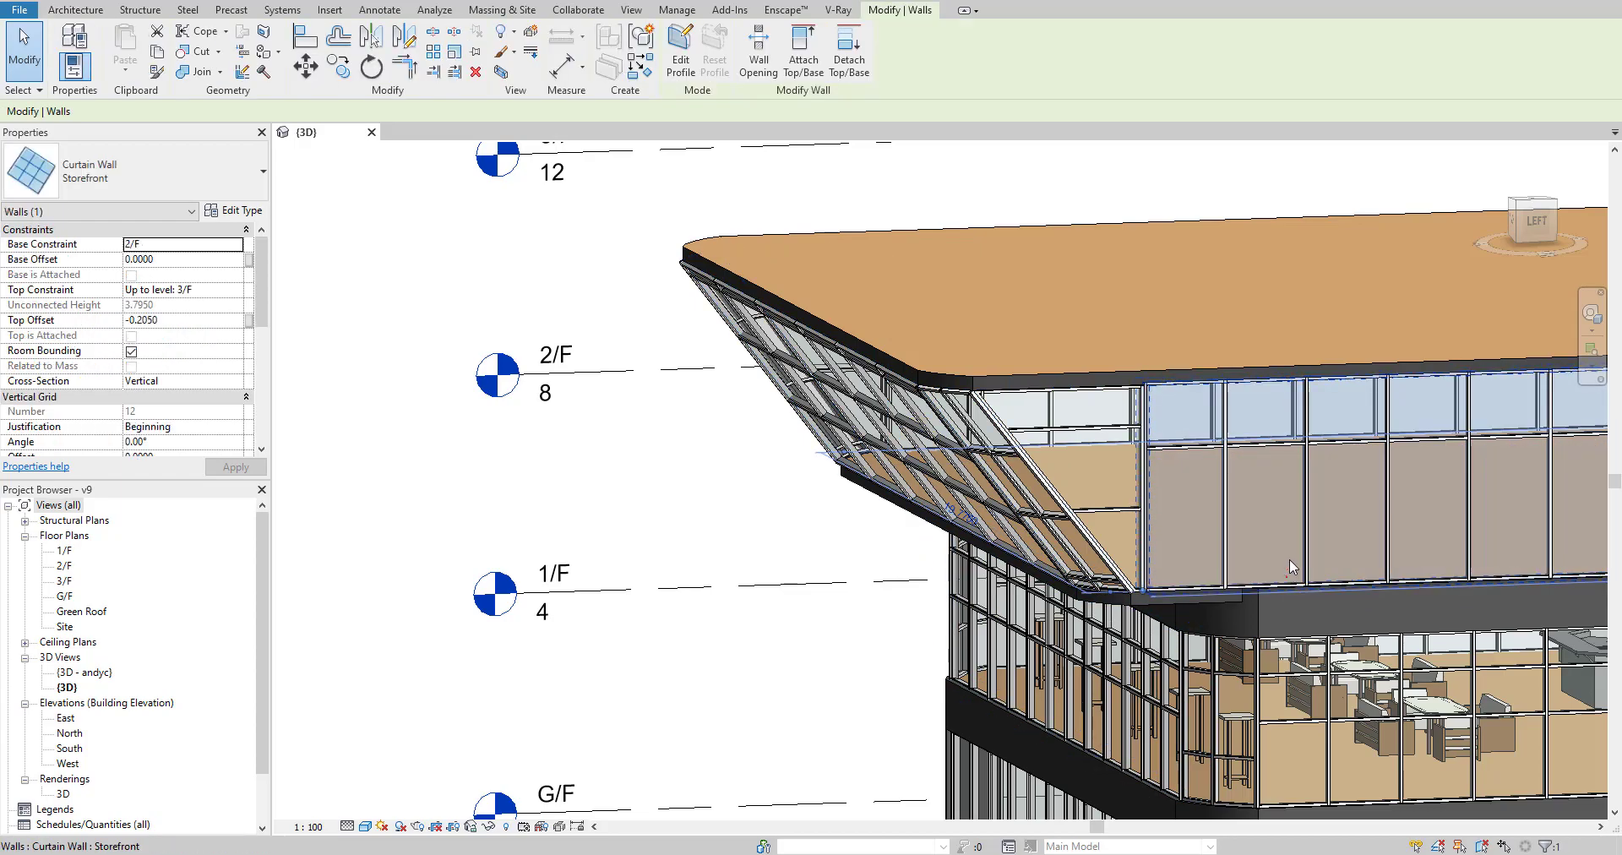
pyautogui.moveTo(1276, 444); pyautogui.dragTo(915, 442, button='middle')
pyautogui.scroll(-2, 915, 442)
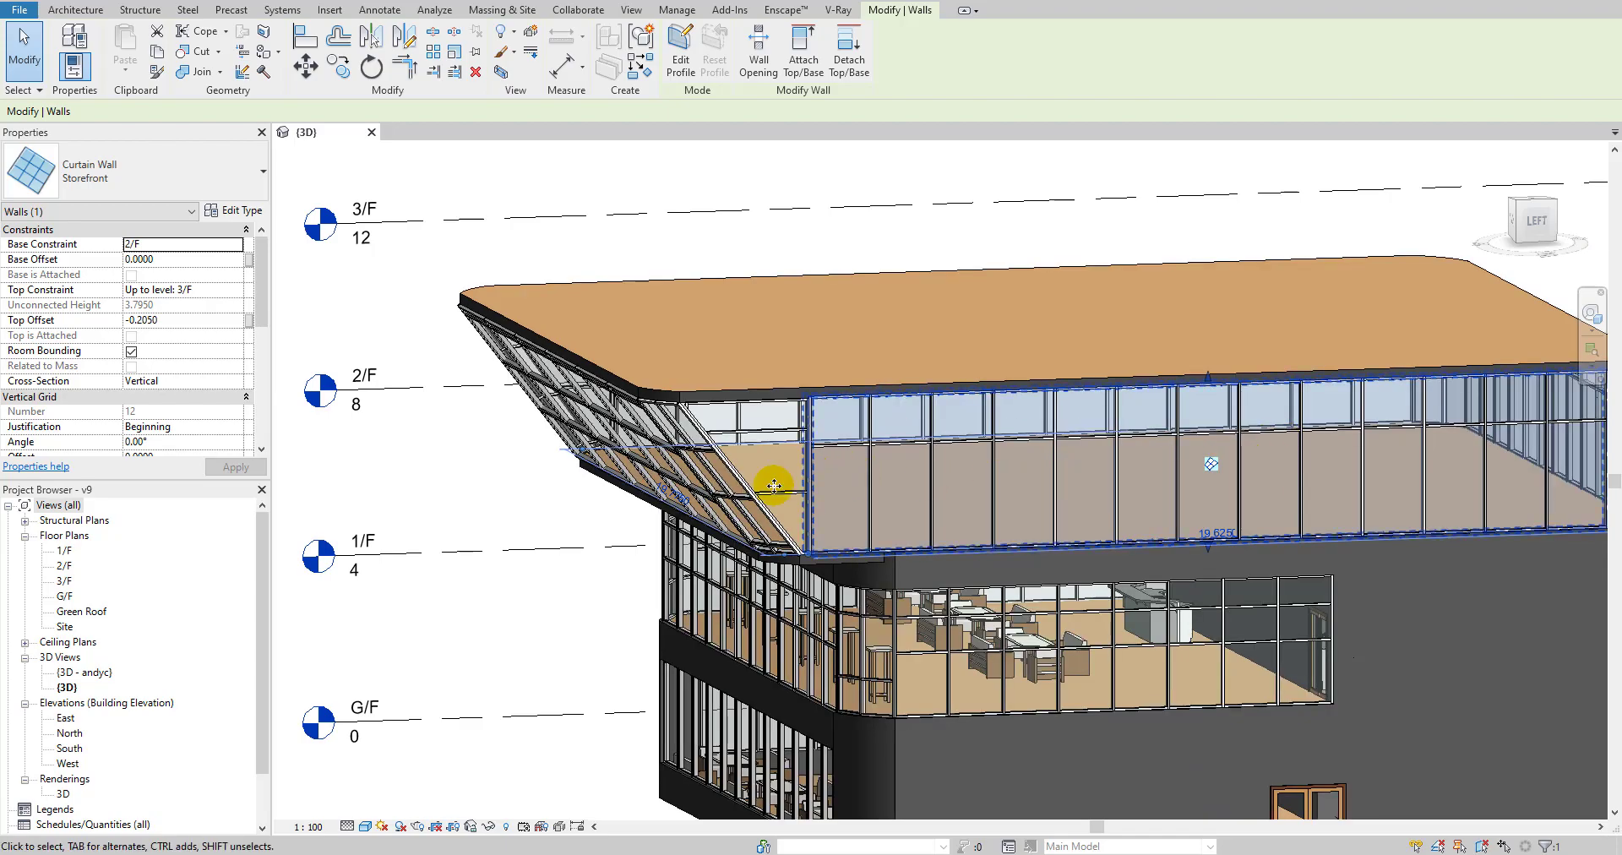
pyautogui.scroll(3, 651, 435)
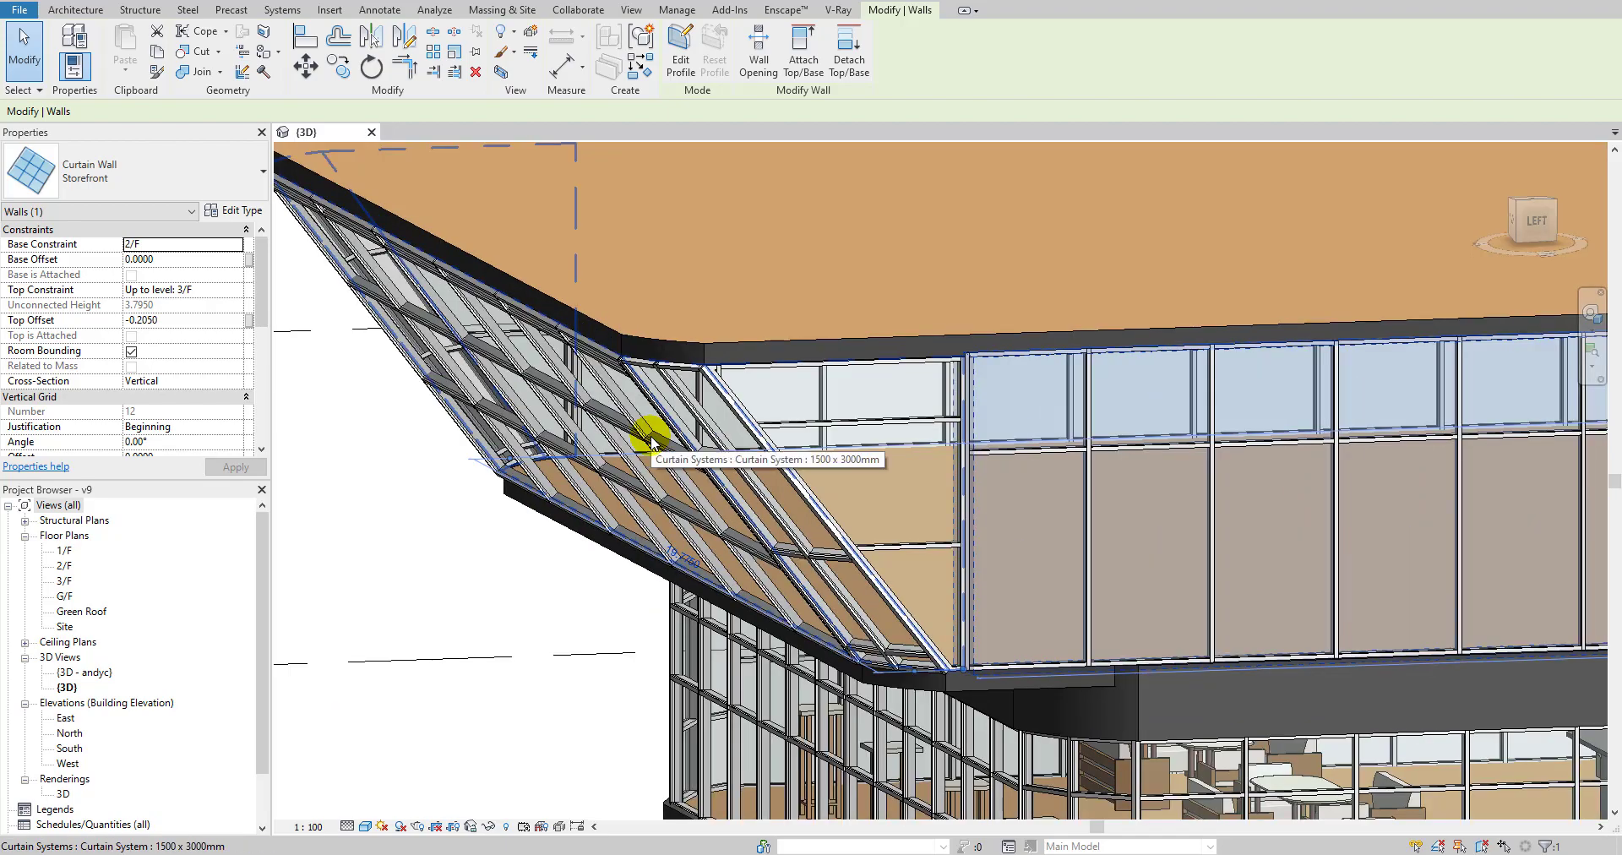
# Delete the sloped 1500 x 3000mm curtain system between the 2/F and 3/F floor slabs.
pyautogui.scroll(-4, 651, 440)
pyautogui.click(611, 432)
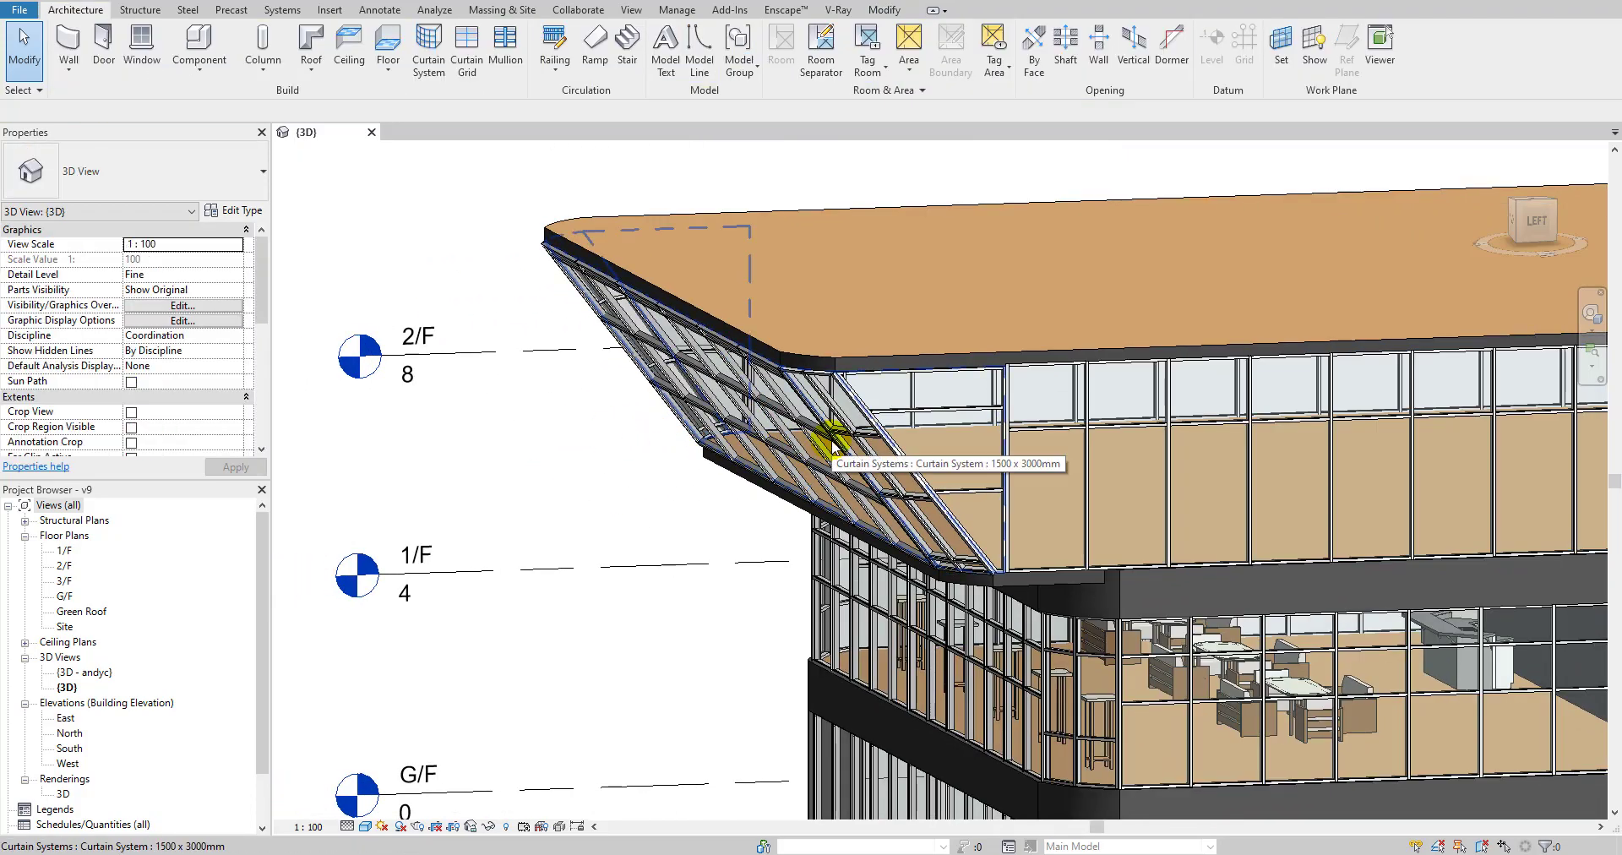
pyautogui.click(832, 445)
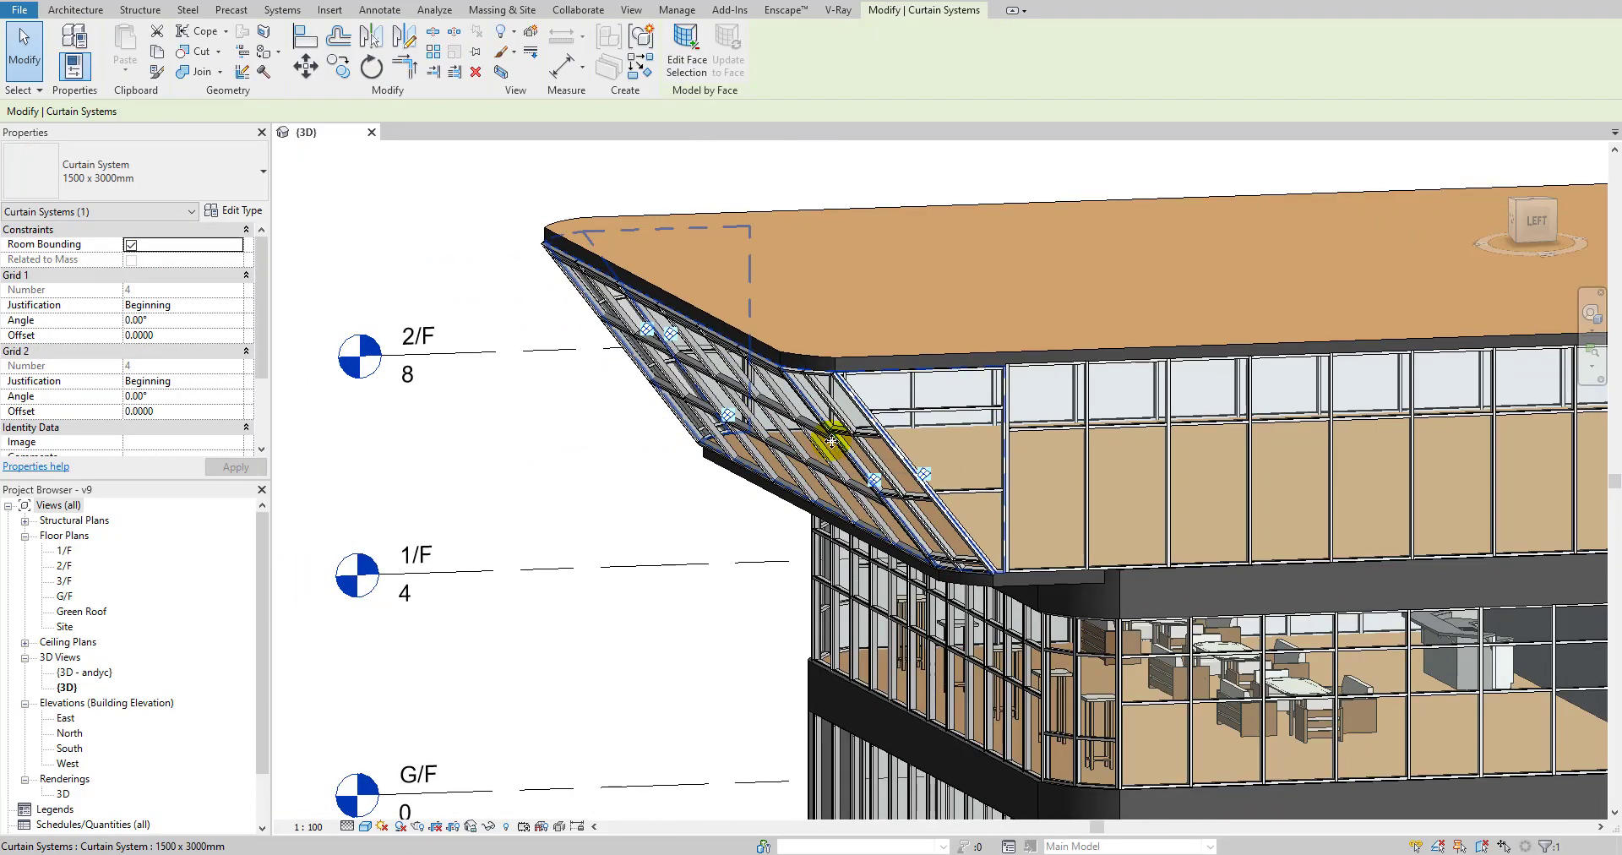
pyautogui.press('Delete')
pyautogui.keyDown('shift'); pyautogui.moveTo(812, 423); pyautogui.dragTo(867, 470, button='middle'); pyautogui.keyUp('shift')
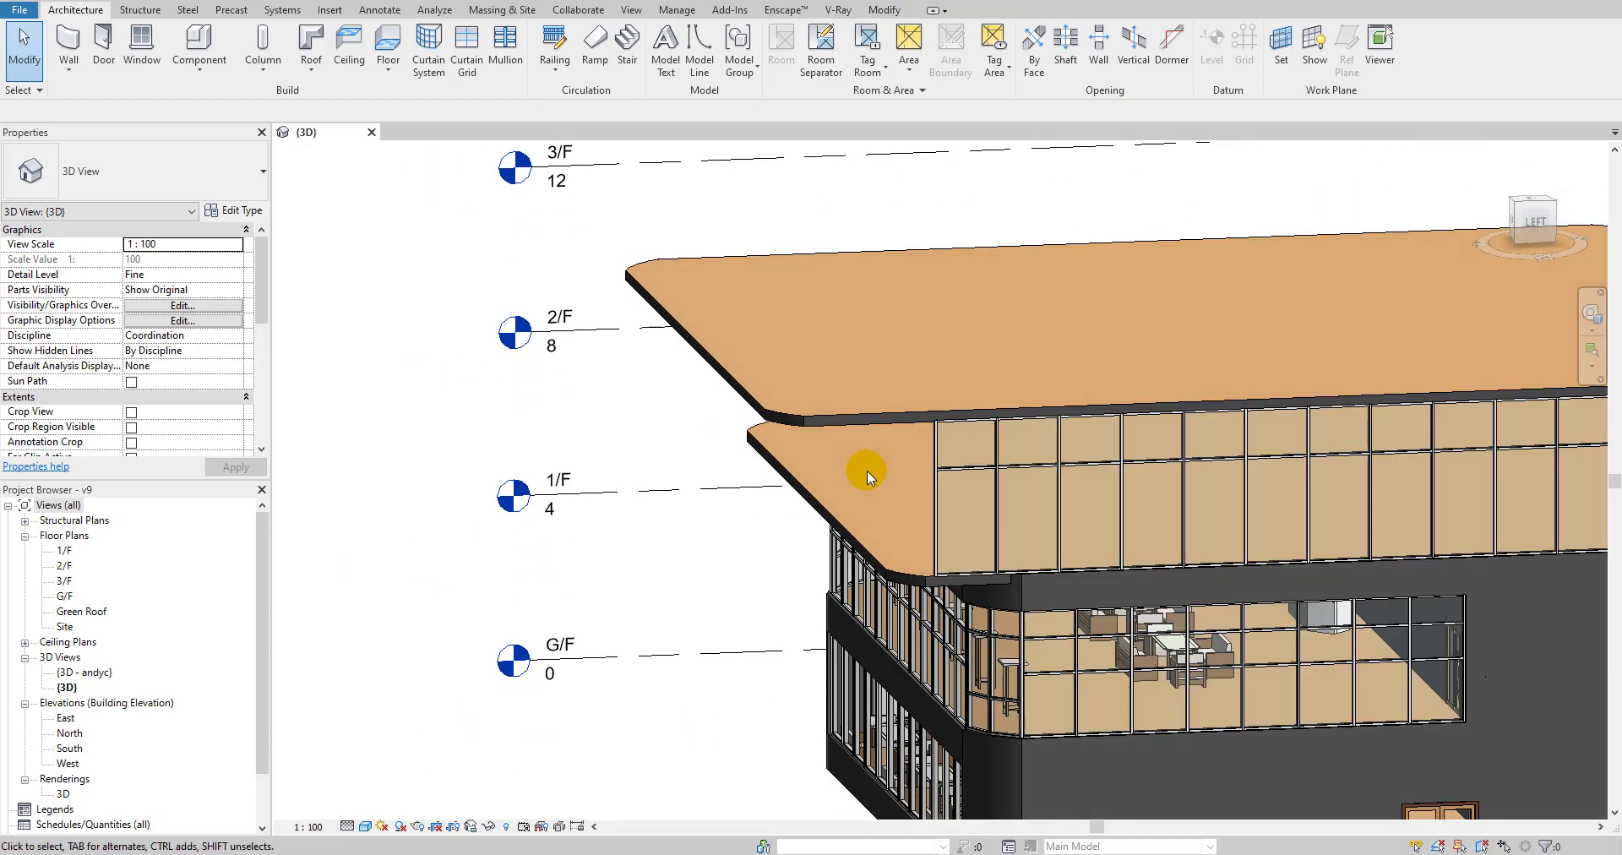
# Check the 2/F and 3/F wood joist floors in turn and open the 2/F floor plan.
pyautogui.click(859, 533)
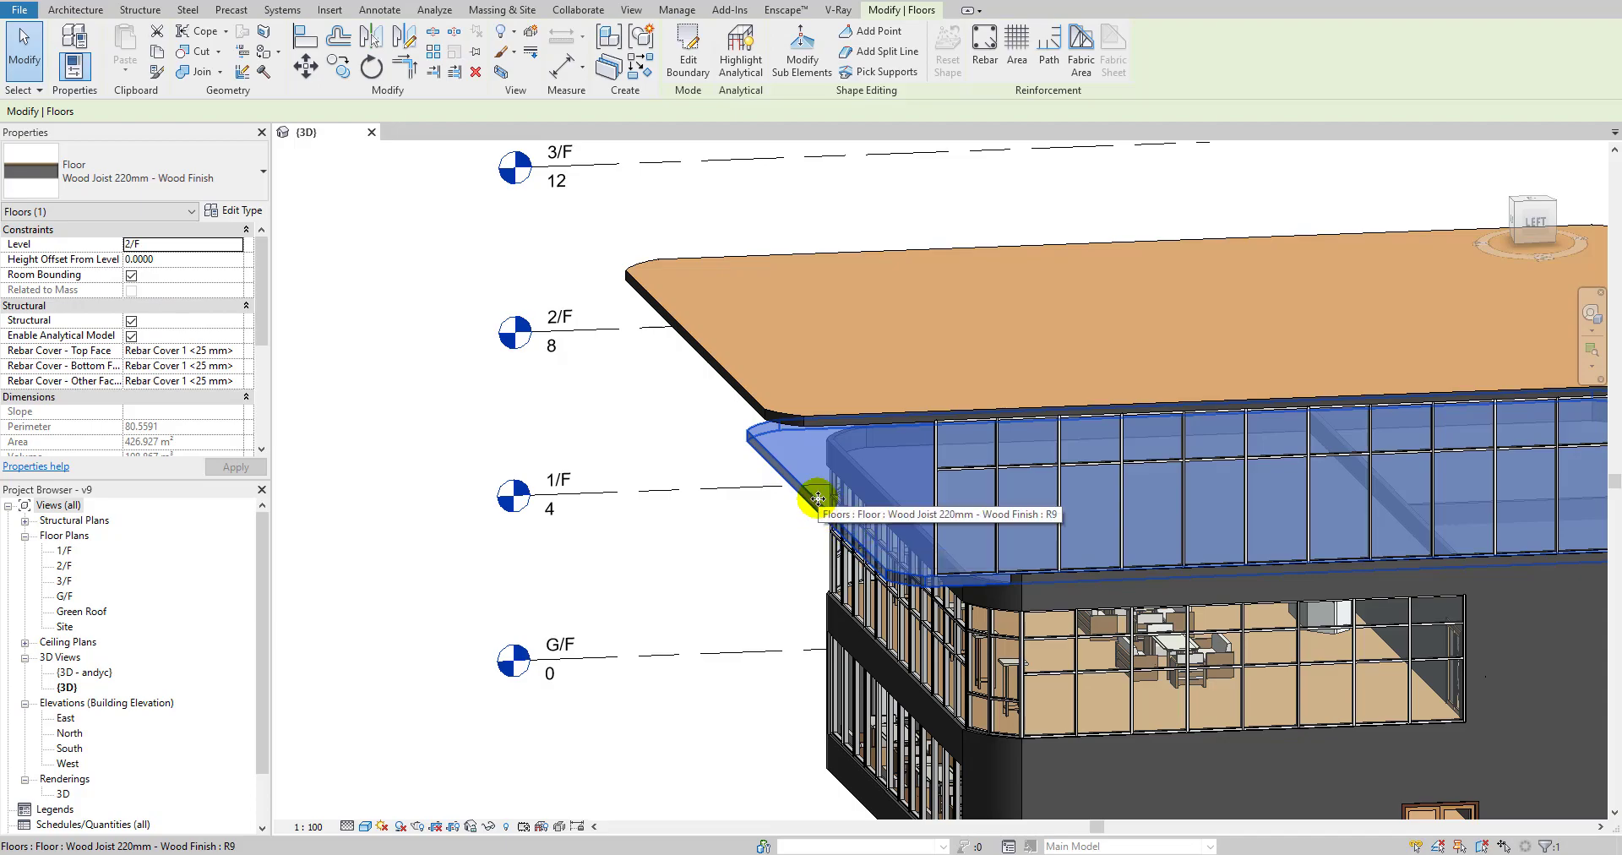
pyautogui.click(767, 416)
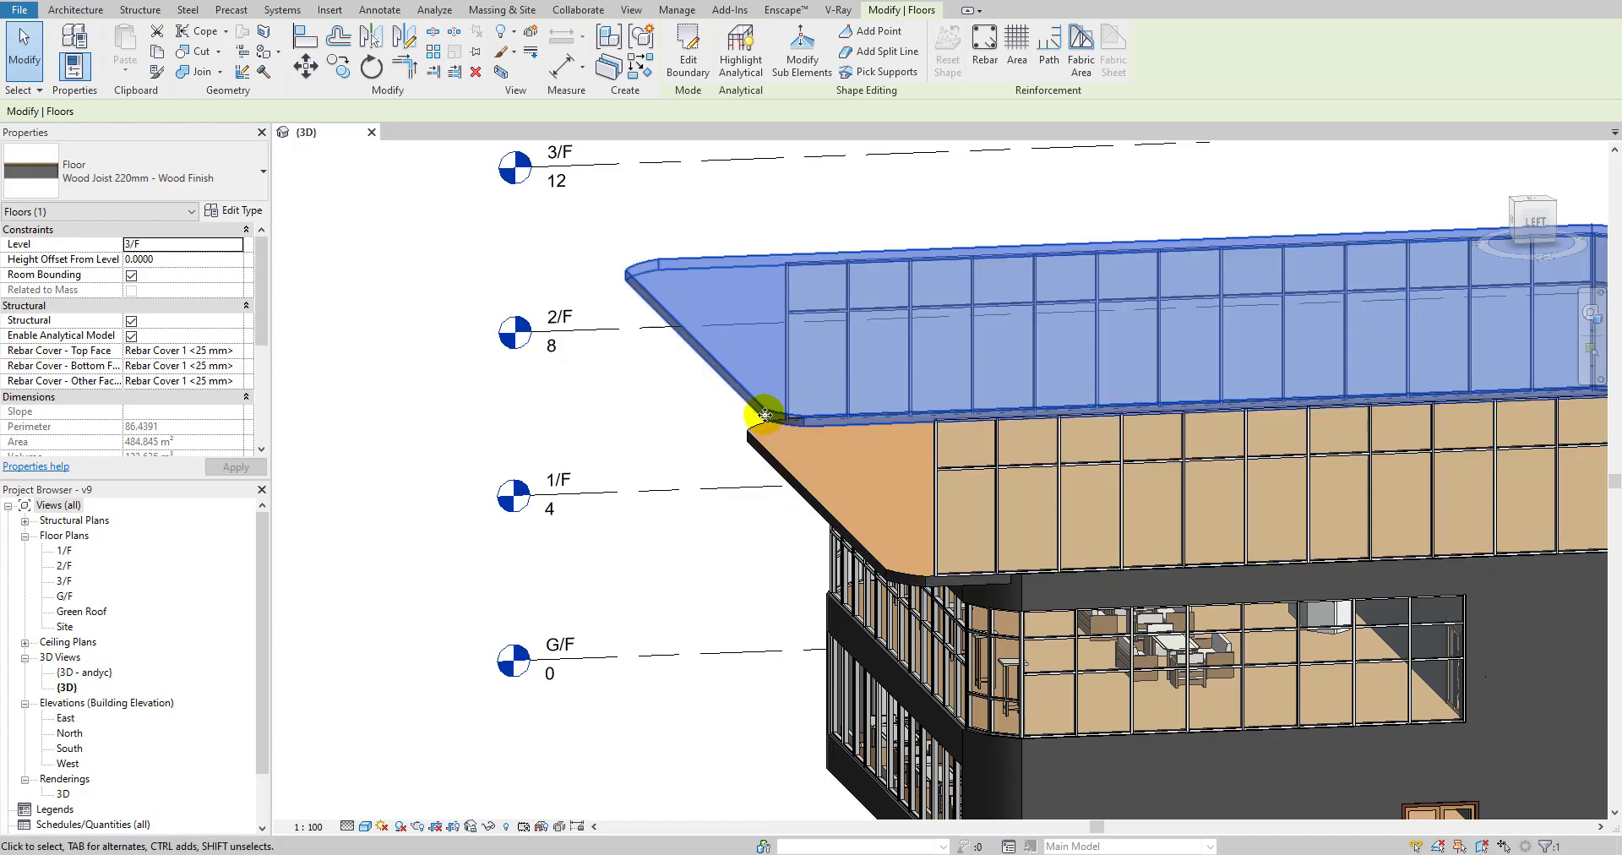
pyautogui.doubleClick(68, 571)
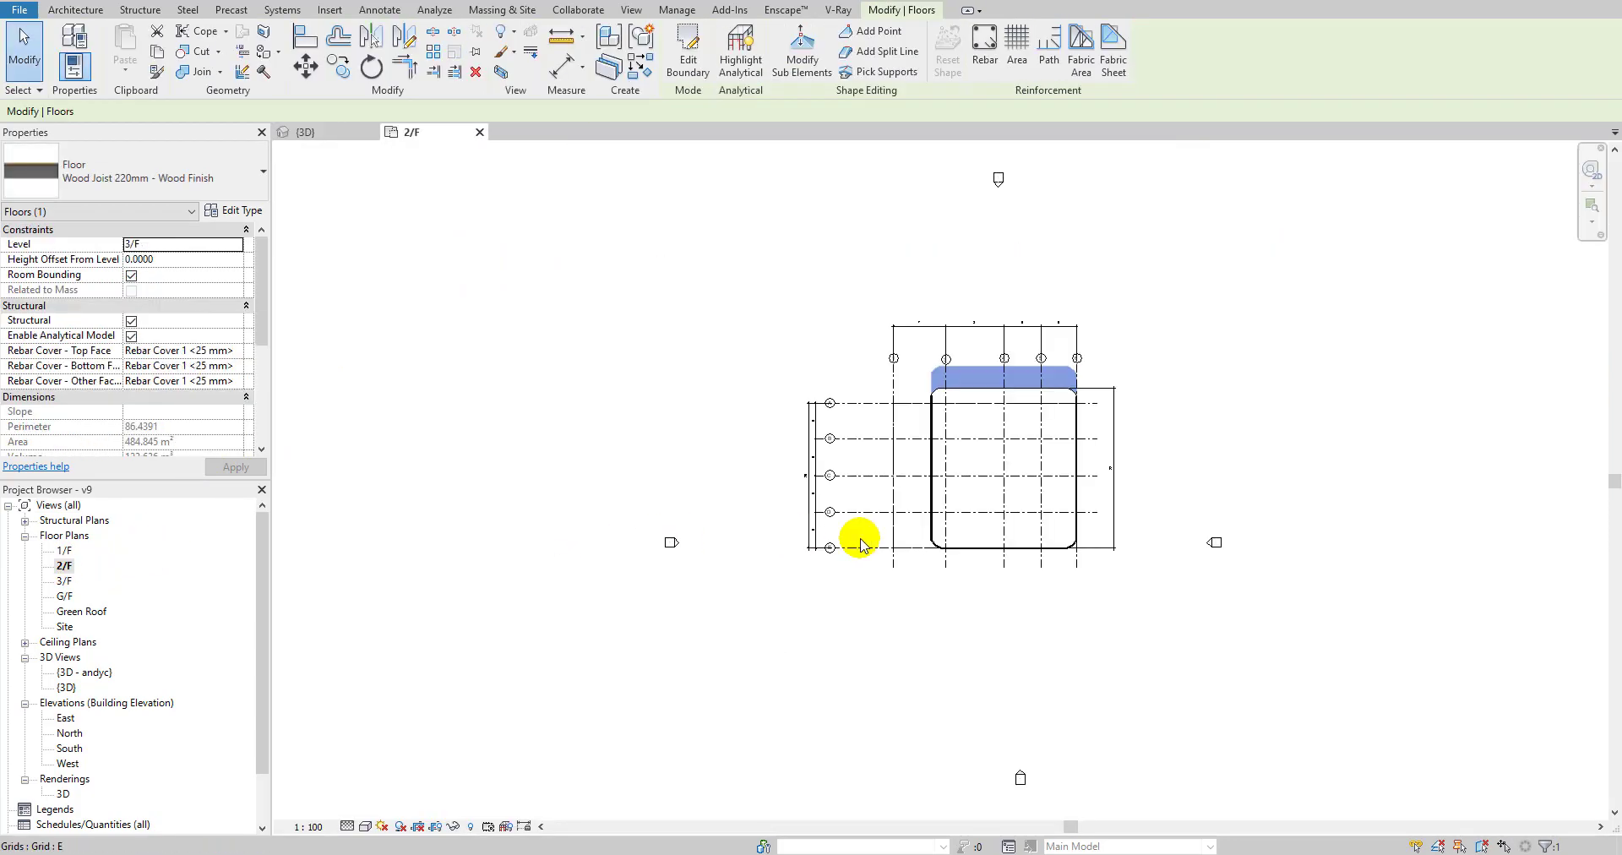
# Set the base level of the 2/F floor plan's underlay range to 2/F.
pyautogui.click(720, 253)
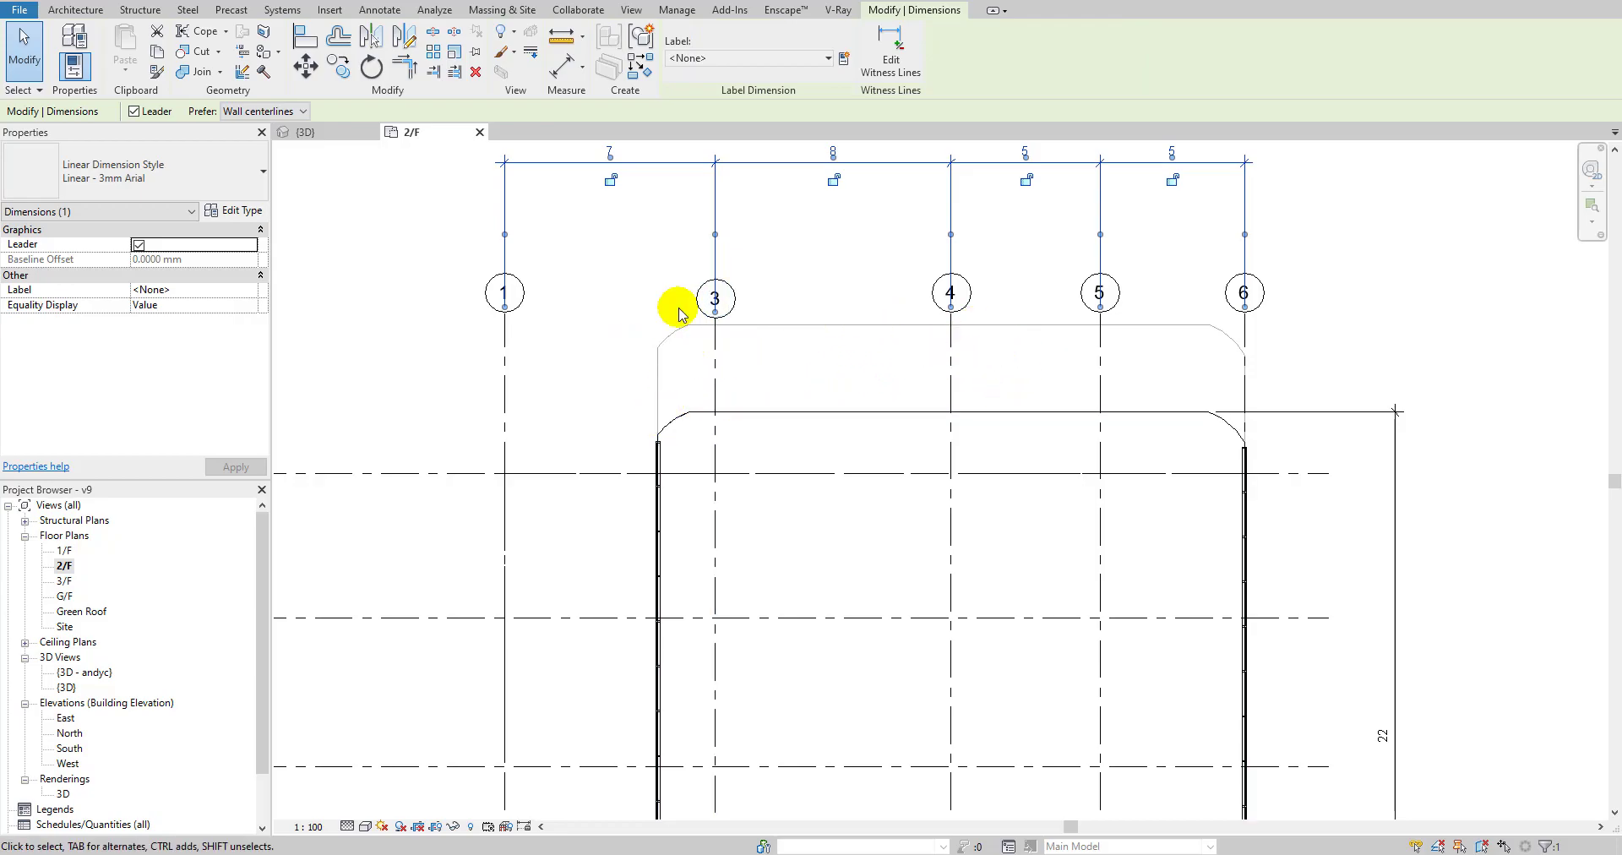
pyautogui.click(336, 287)
pyautogui.moveTo(265, 270); pyautogui.dragTo(264, 331)
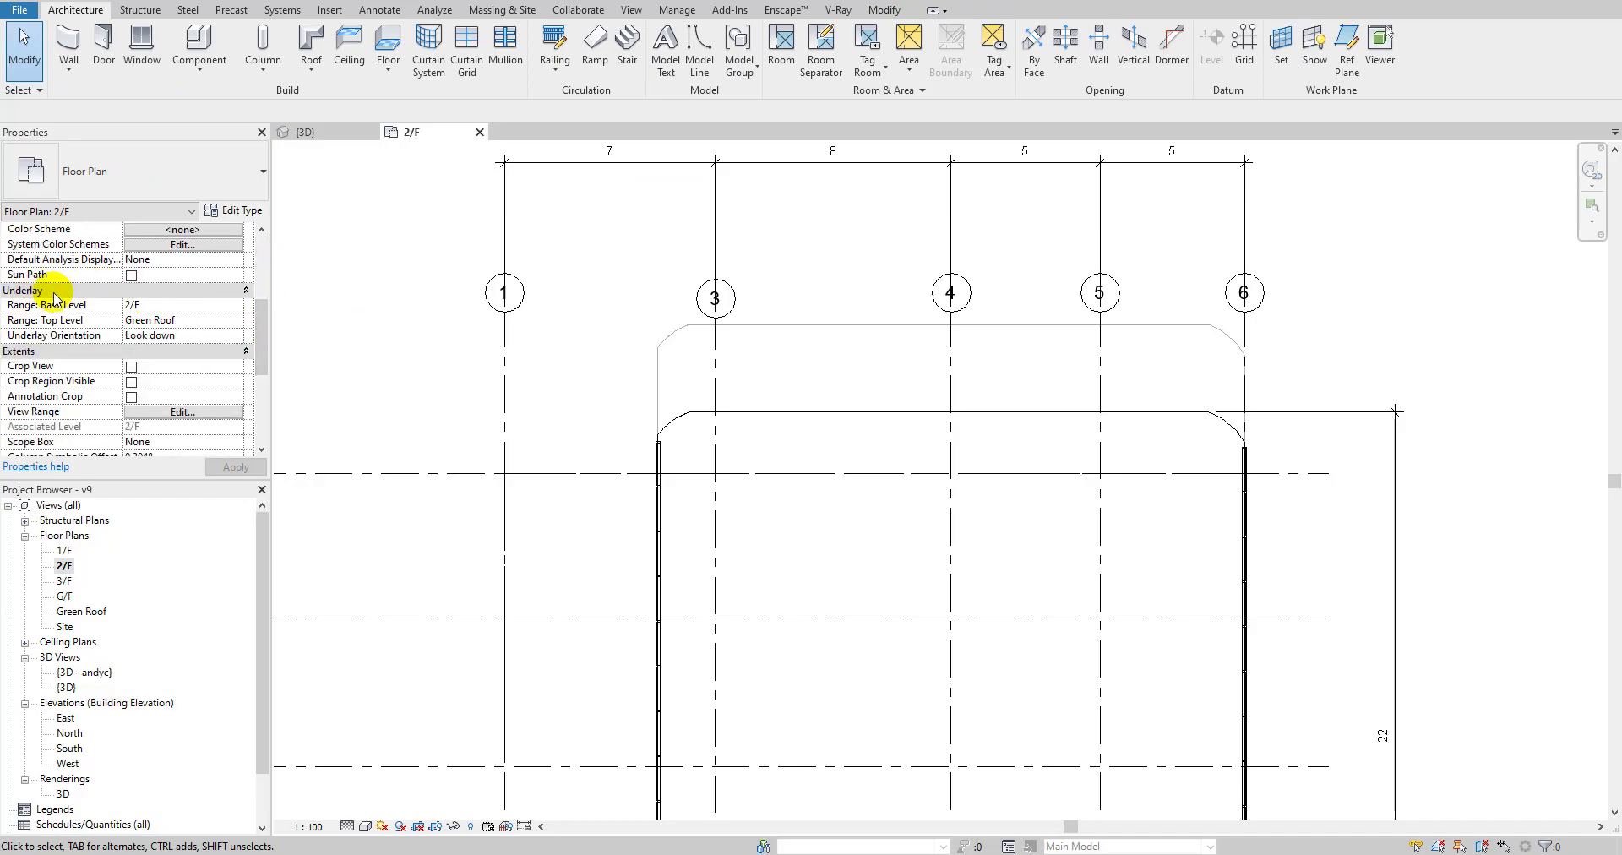
pyautogui.click(239, 306)
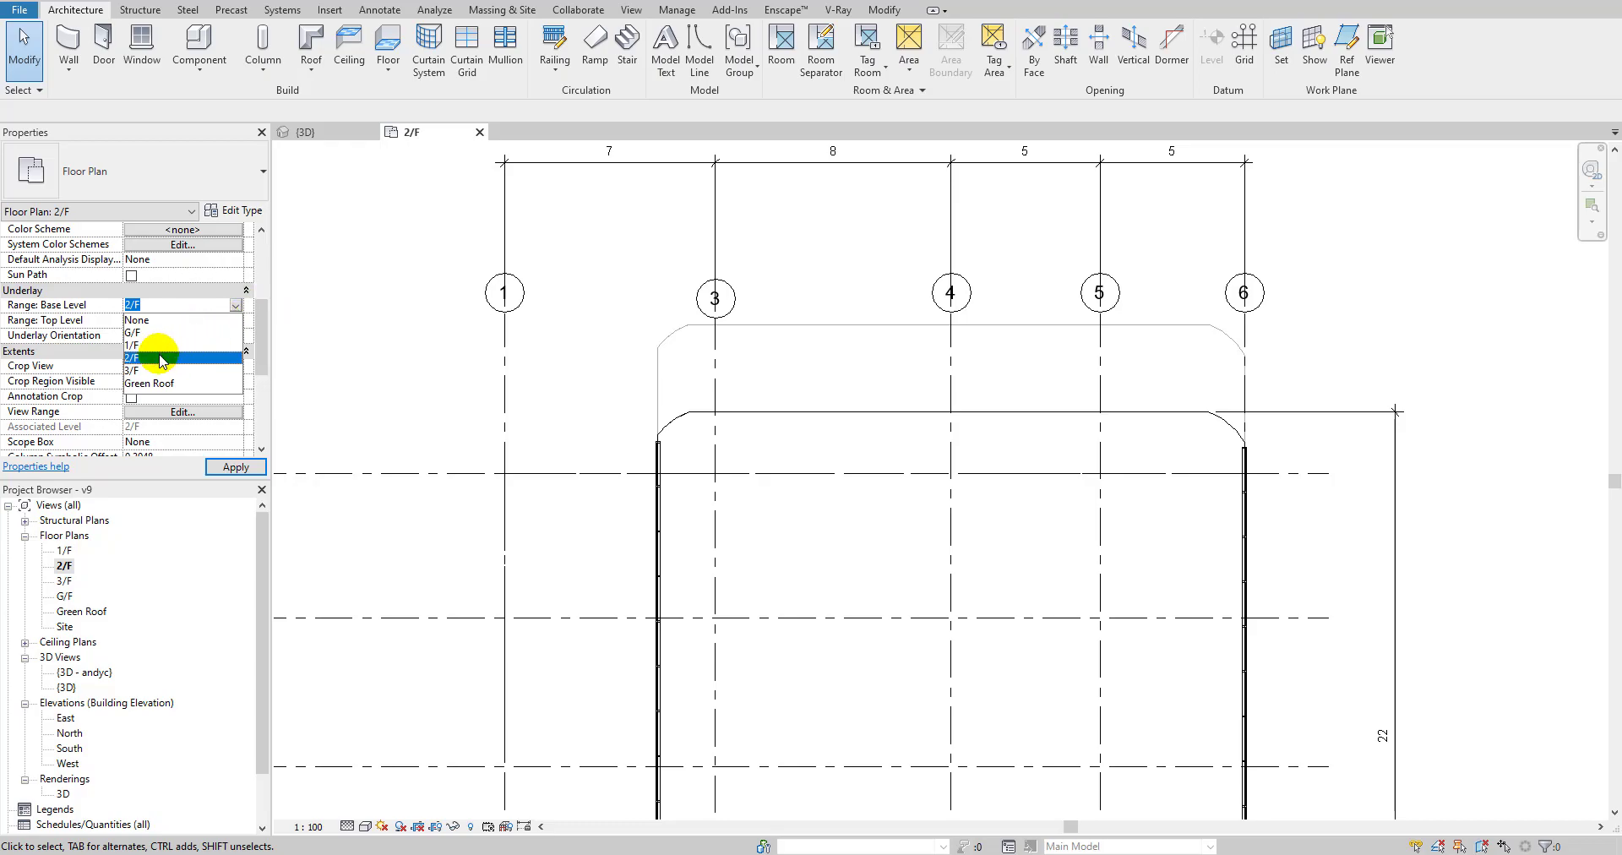
pyautogui.click(142, 359)
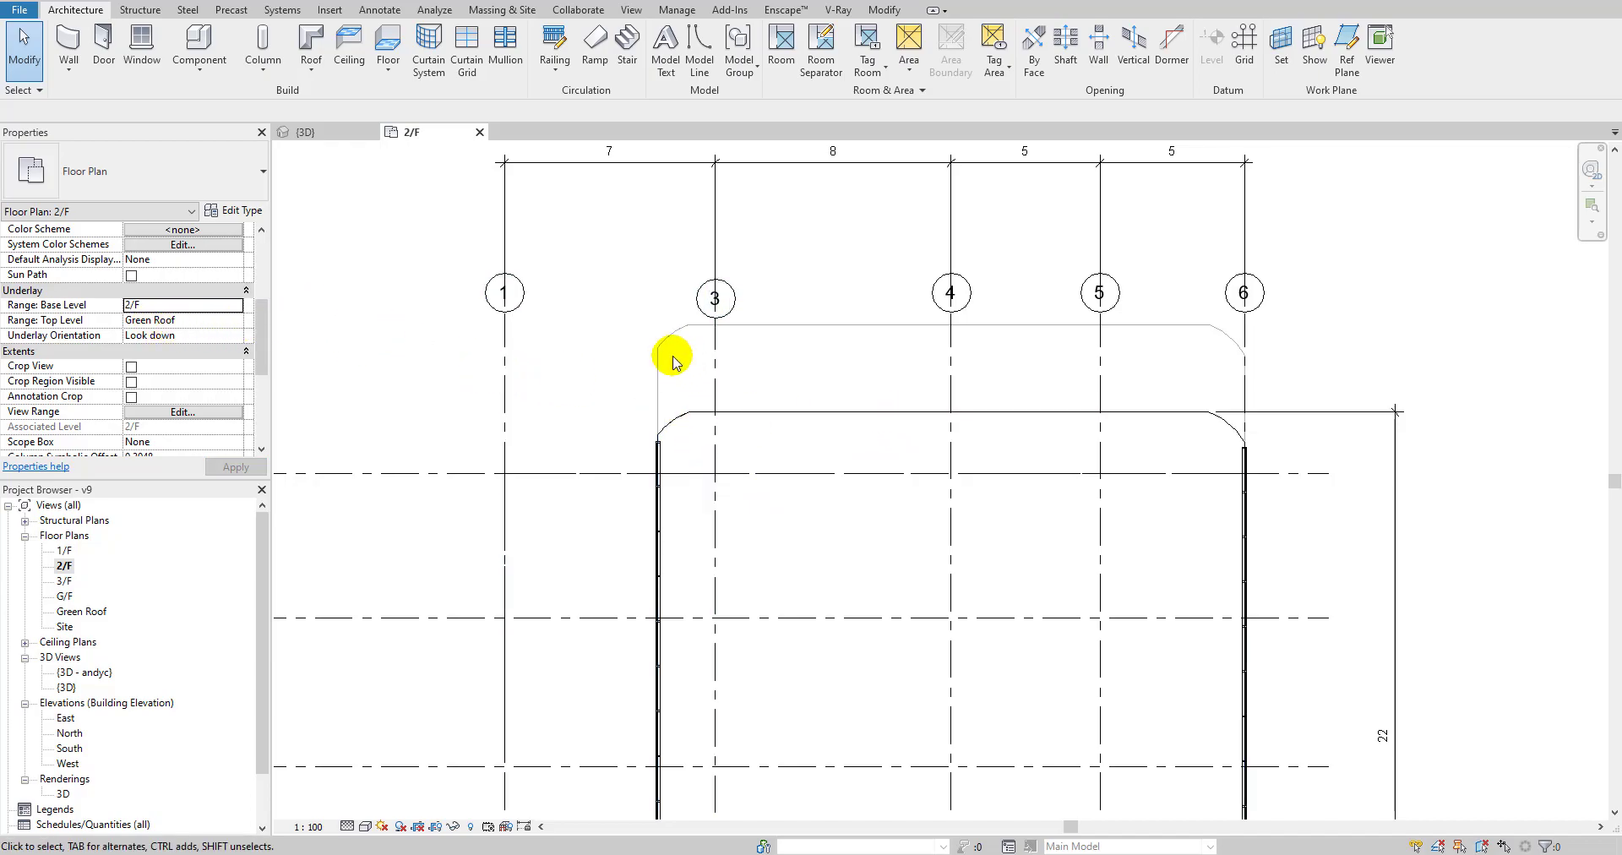
# Create a named in-place component for the facade in the Generic Models category.
pyautogui.click(206, 76)
pyautogui.click(199, 150)
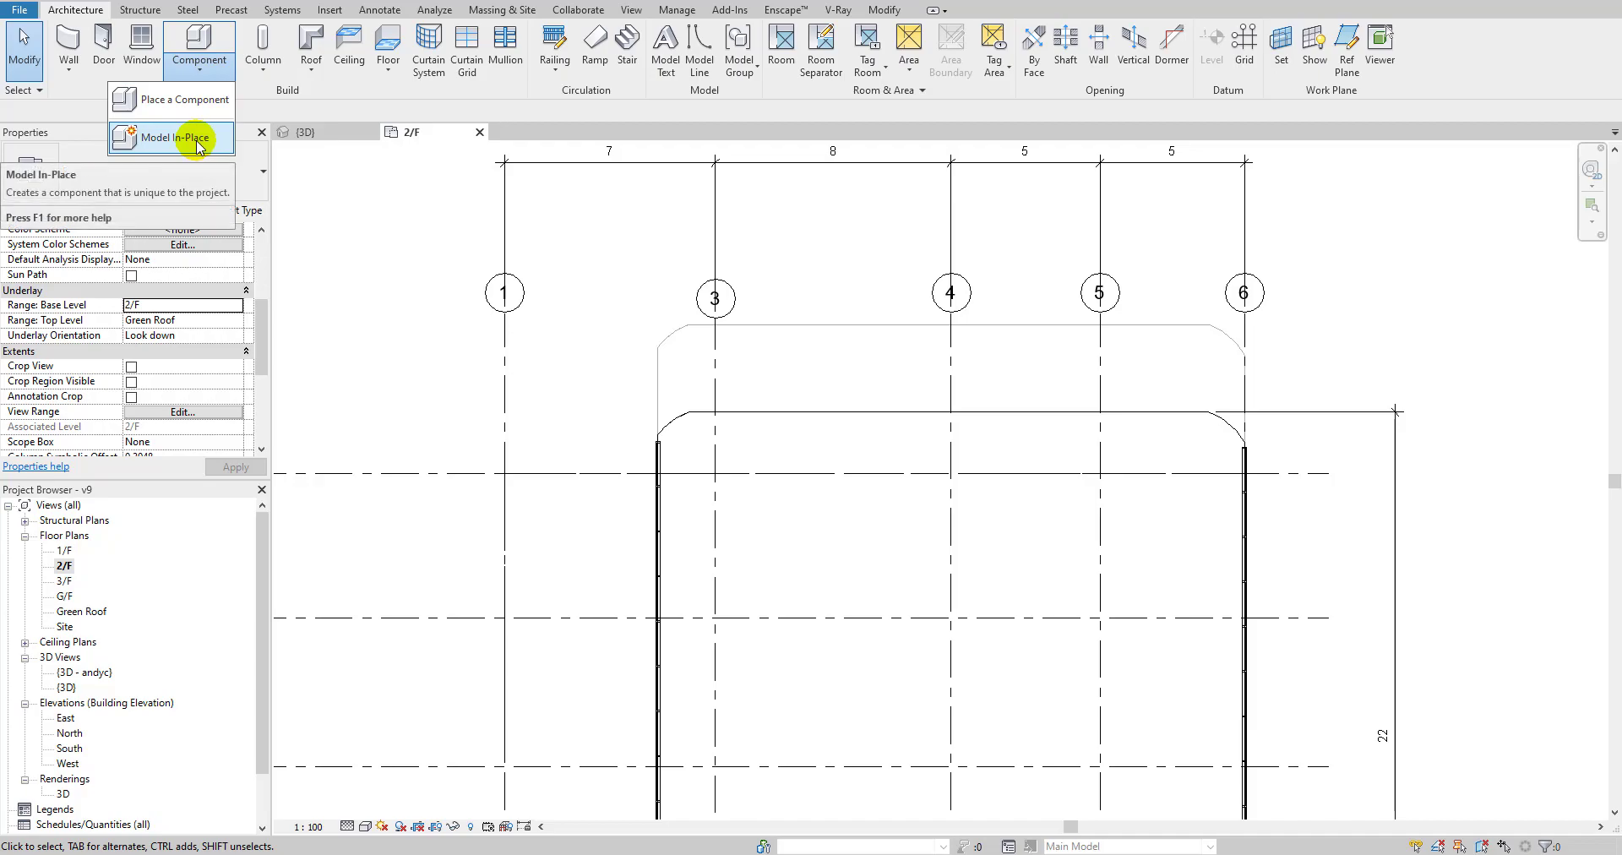
pyautogui.scroll(-4, 862, 389)
pyautogui.scroll(-1, 864, 390)
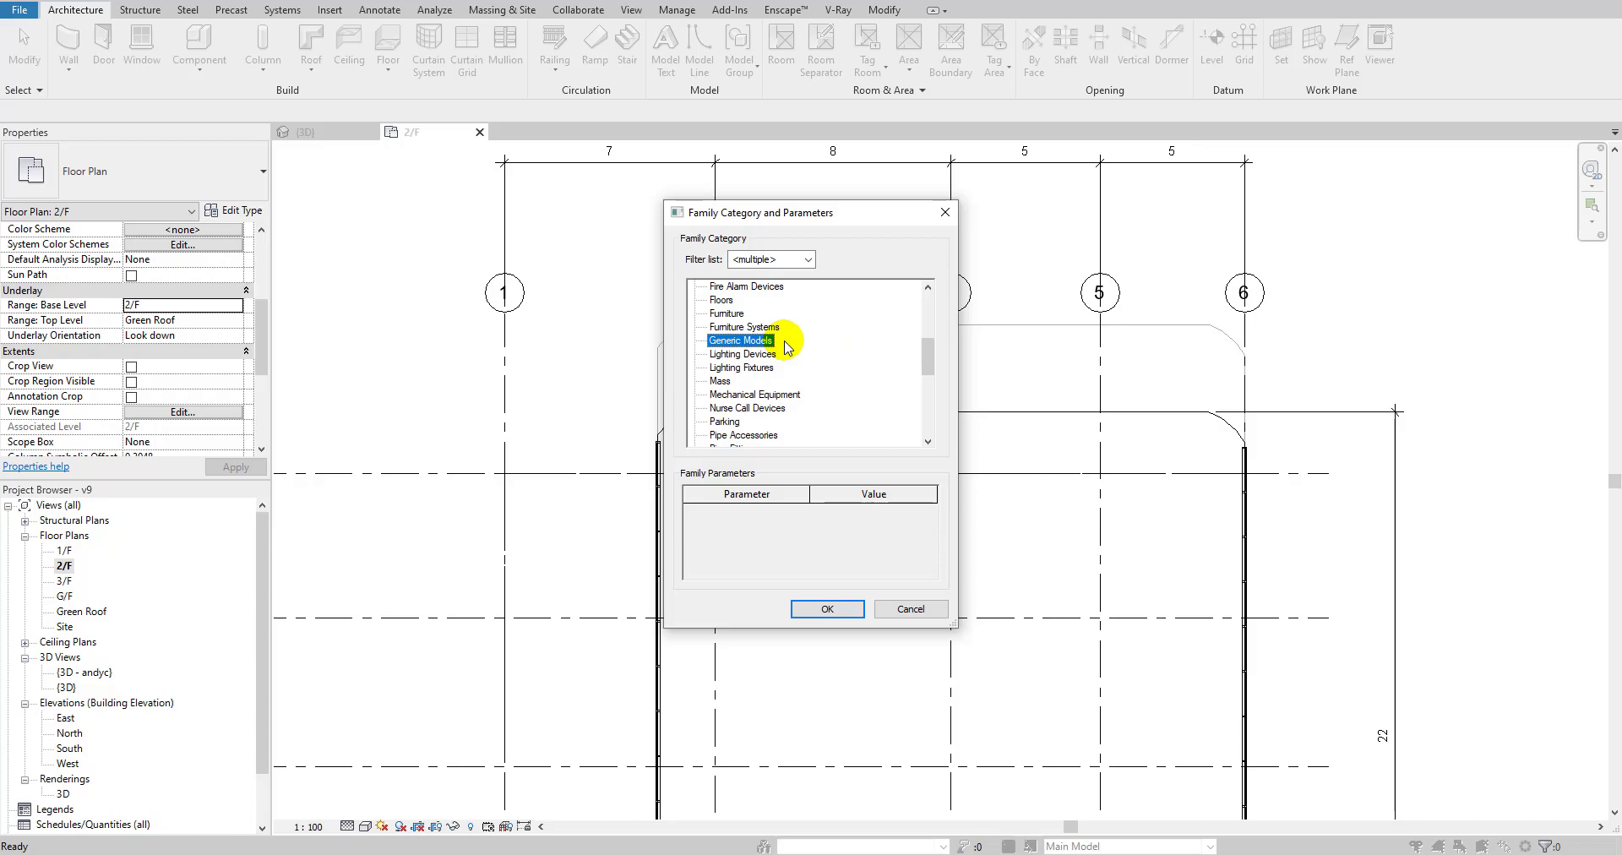
pyautogui.scroll(3, 785, 341)
pyautogui.scroll(-3, 813, 343)
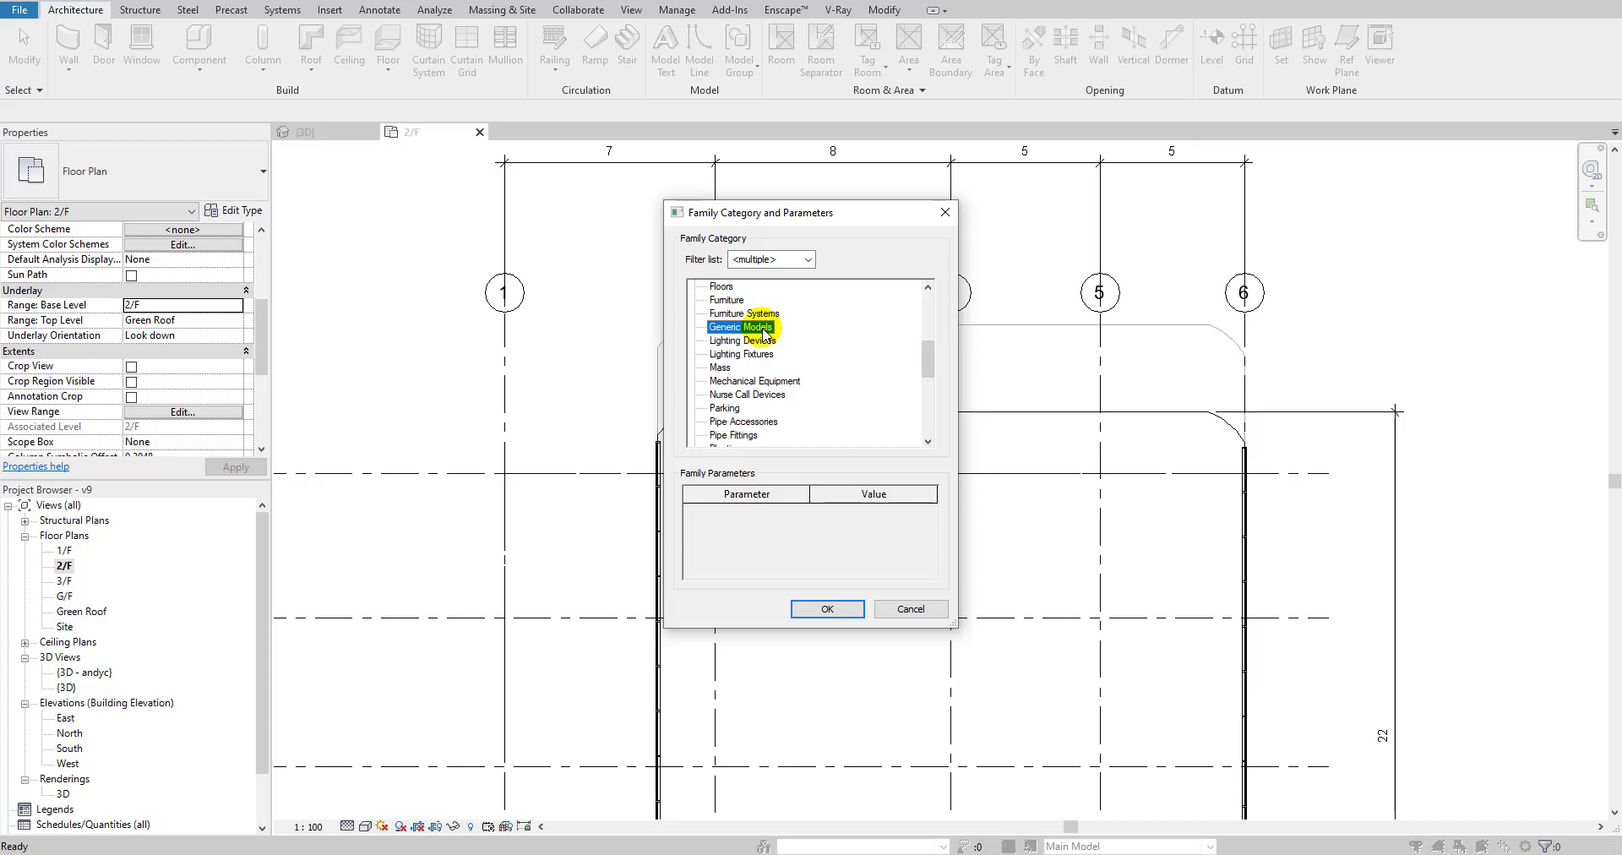
pyautogui.click(829, 609)
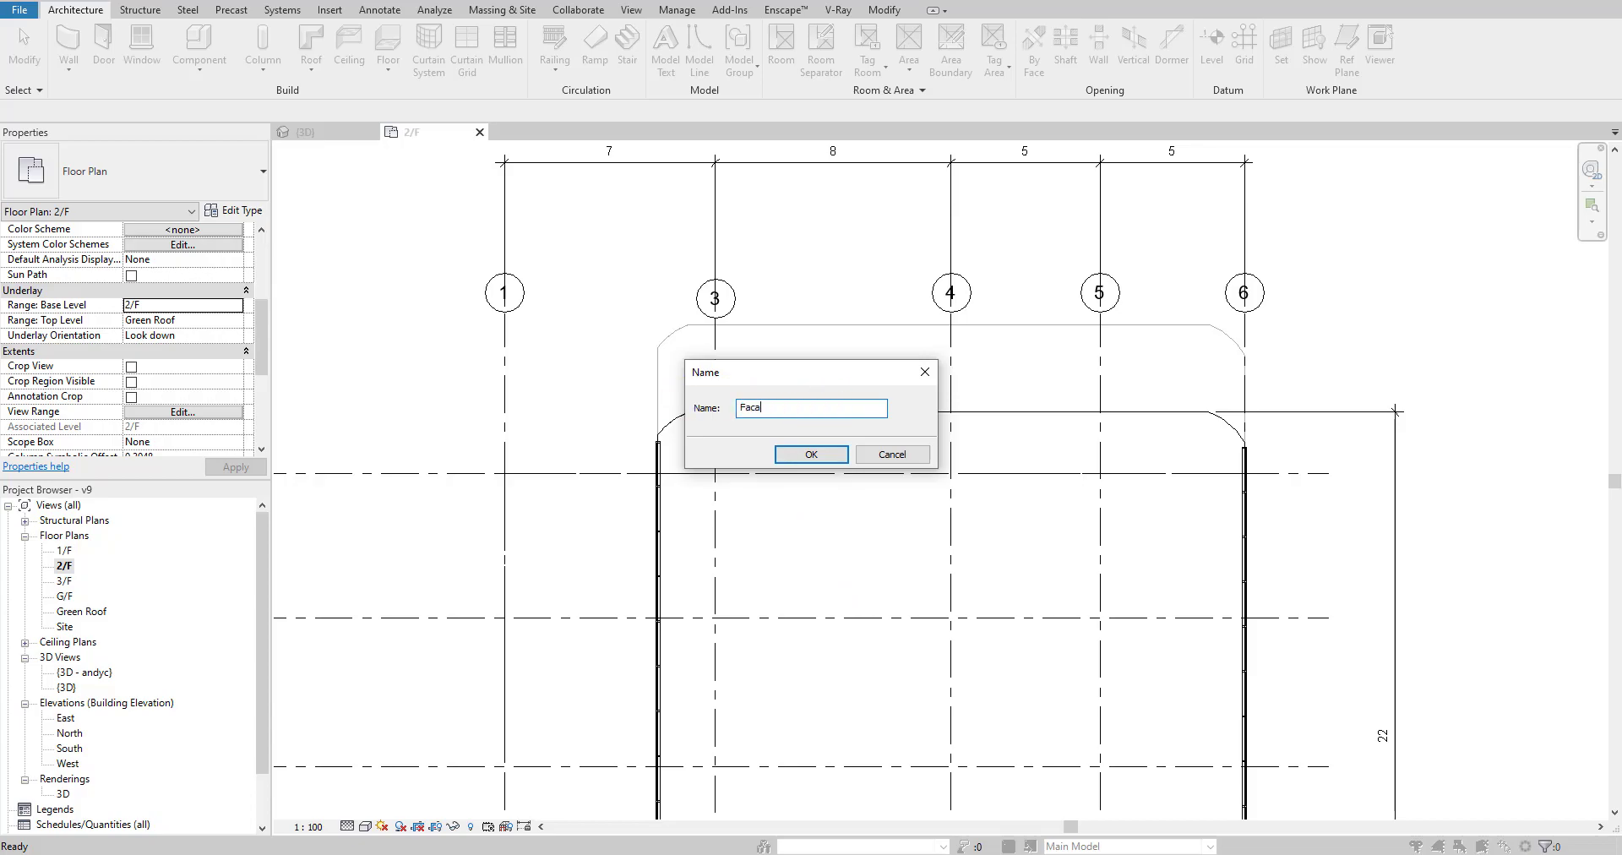
pyautogui.click(812, 454)
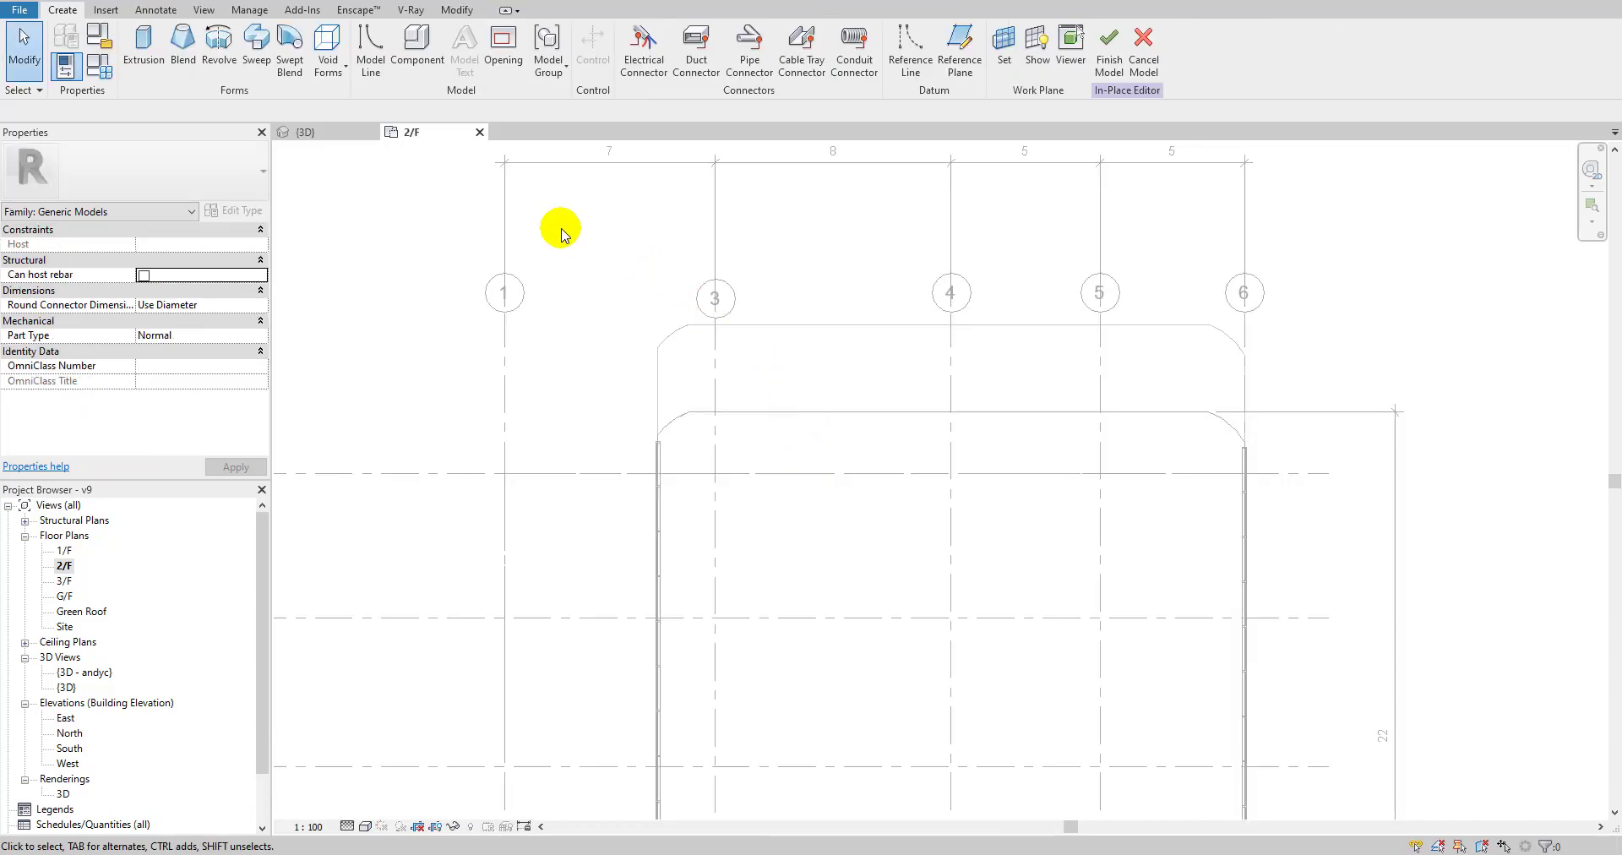
# Begin a solid Blend and trace the 2/F slab's corner arc near grid 3 and its straight front edge as base lines.
pyautogui.click(186, 67)
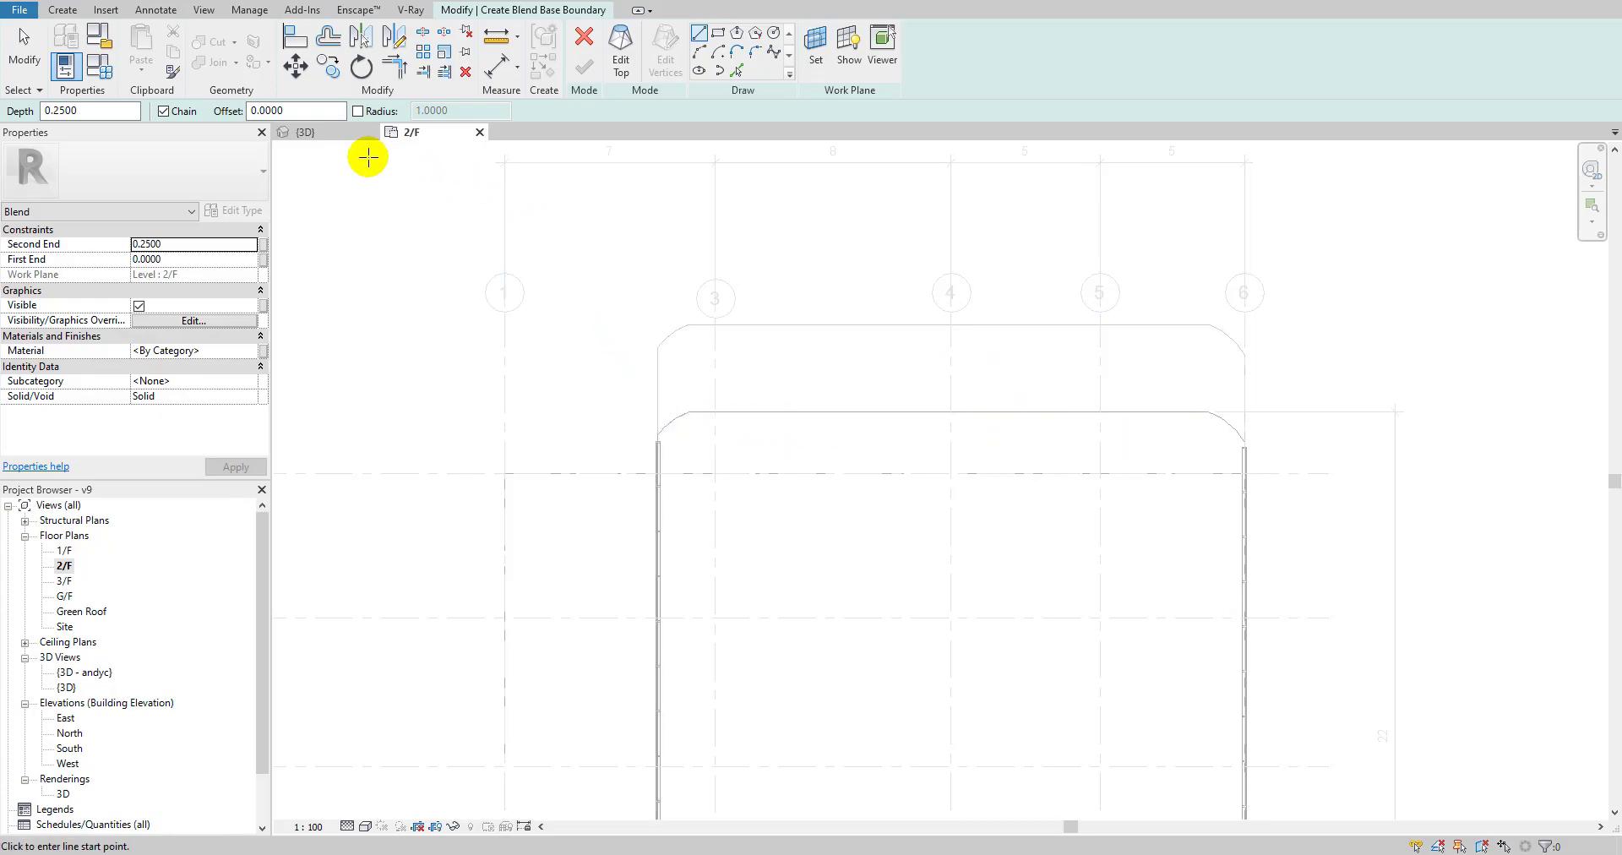
pyautogui.click(347, 134)
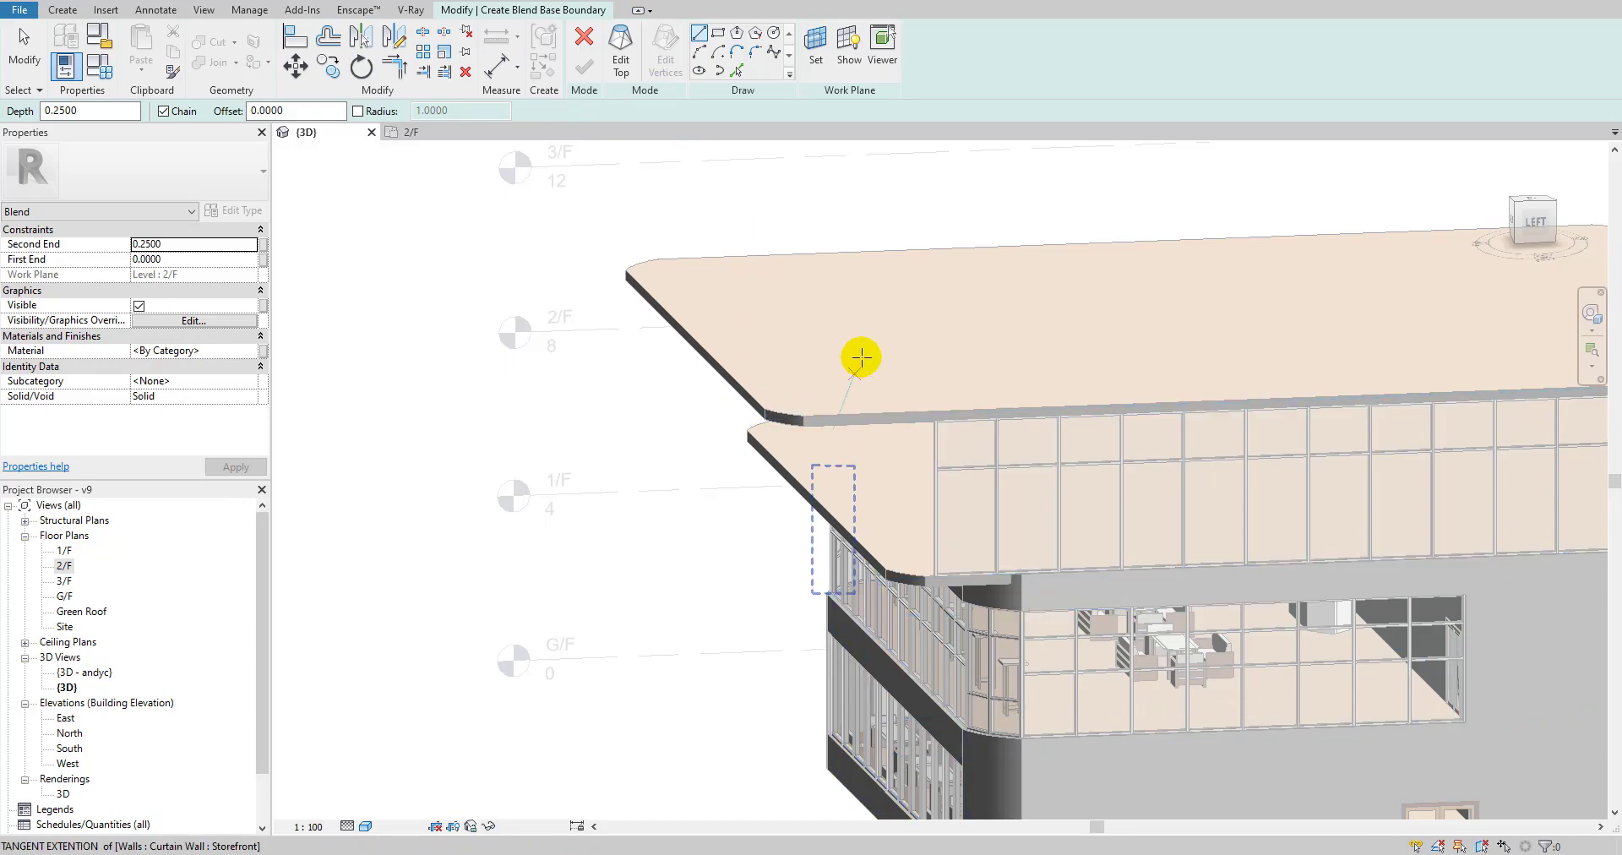
pyautogui.click(438, 135)
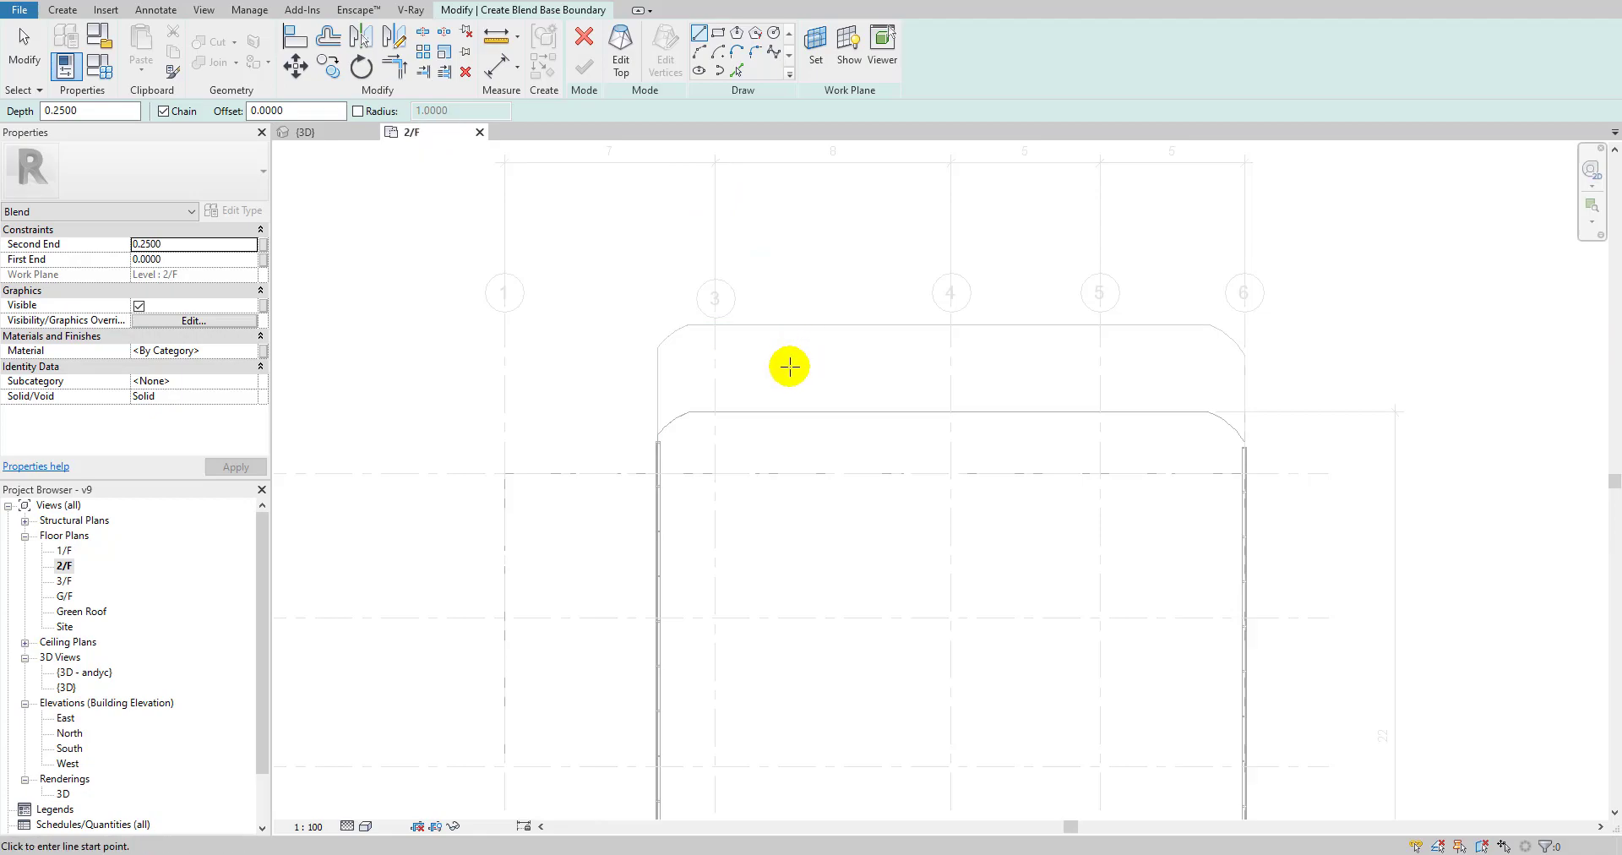
pyautogui.scroll(3, 738, 410)
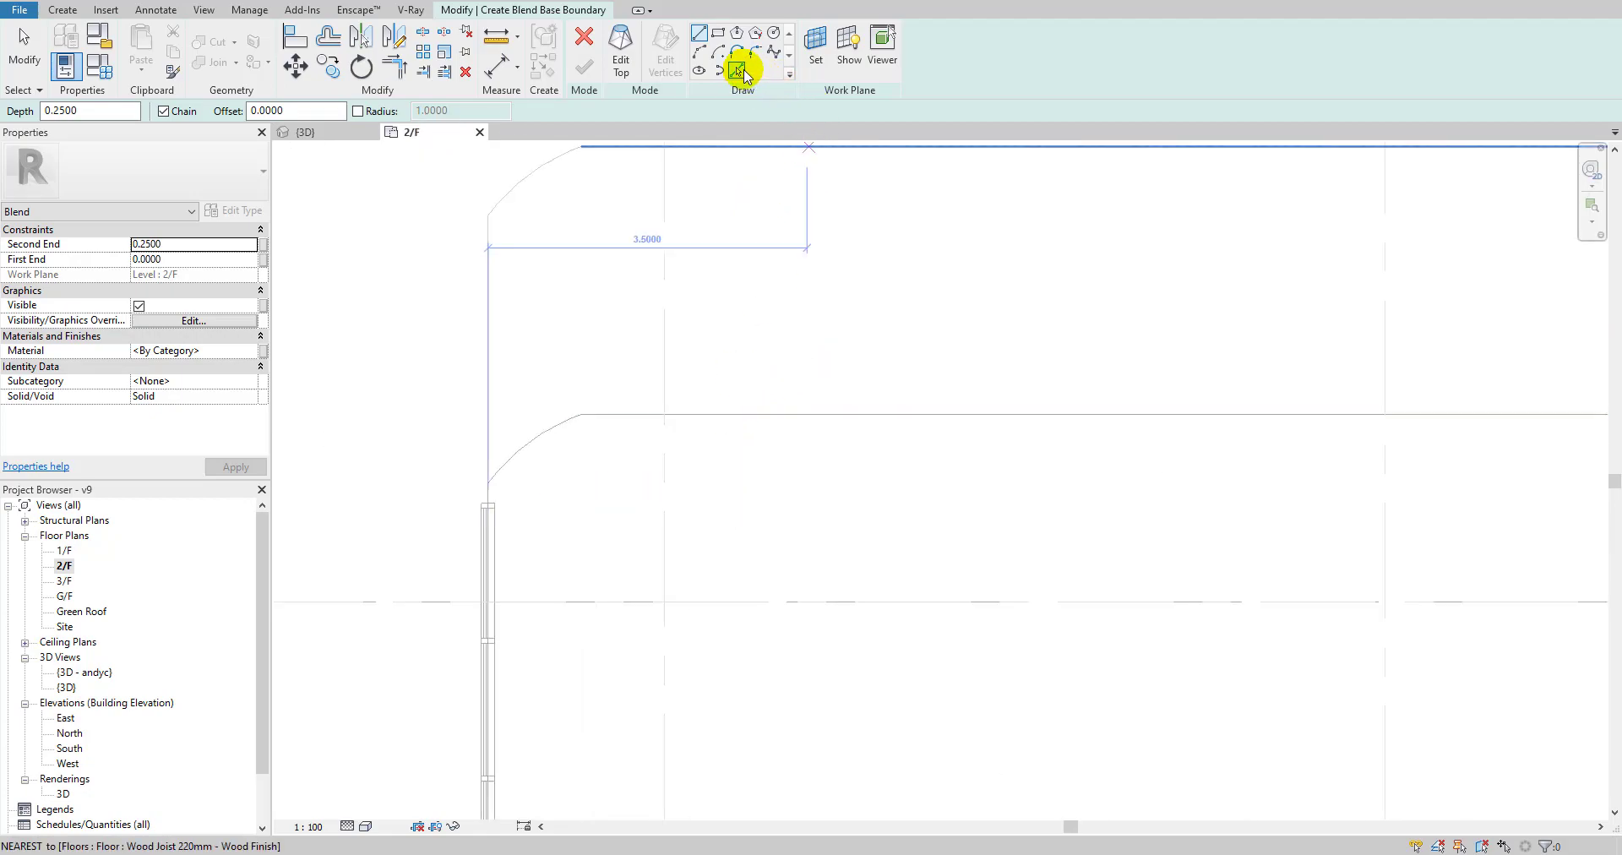
pyautogui.click(737, 71)
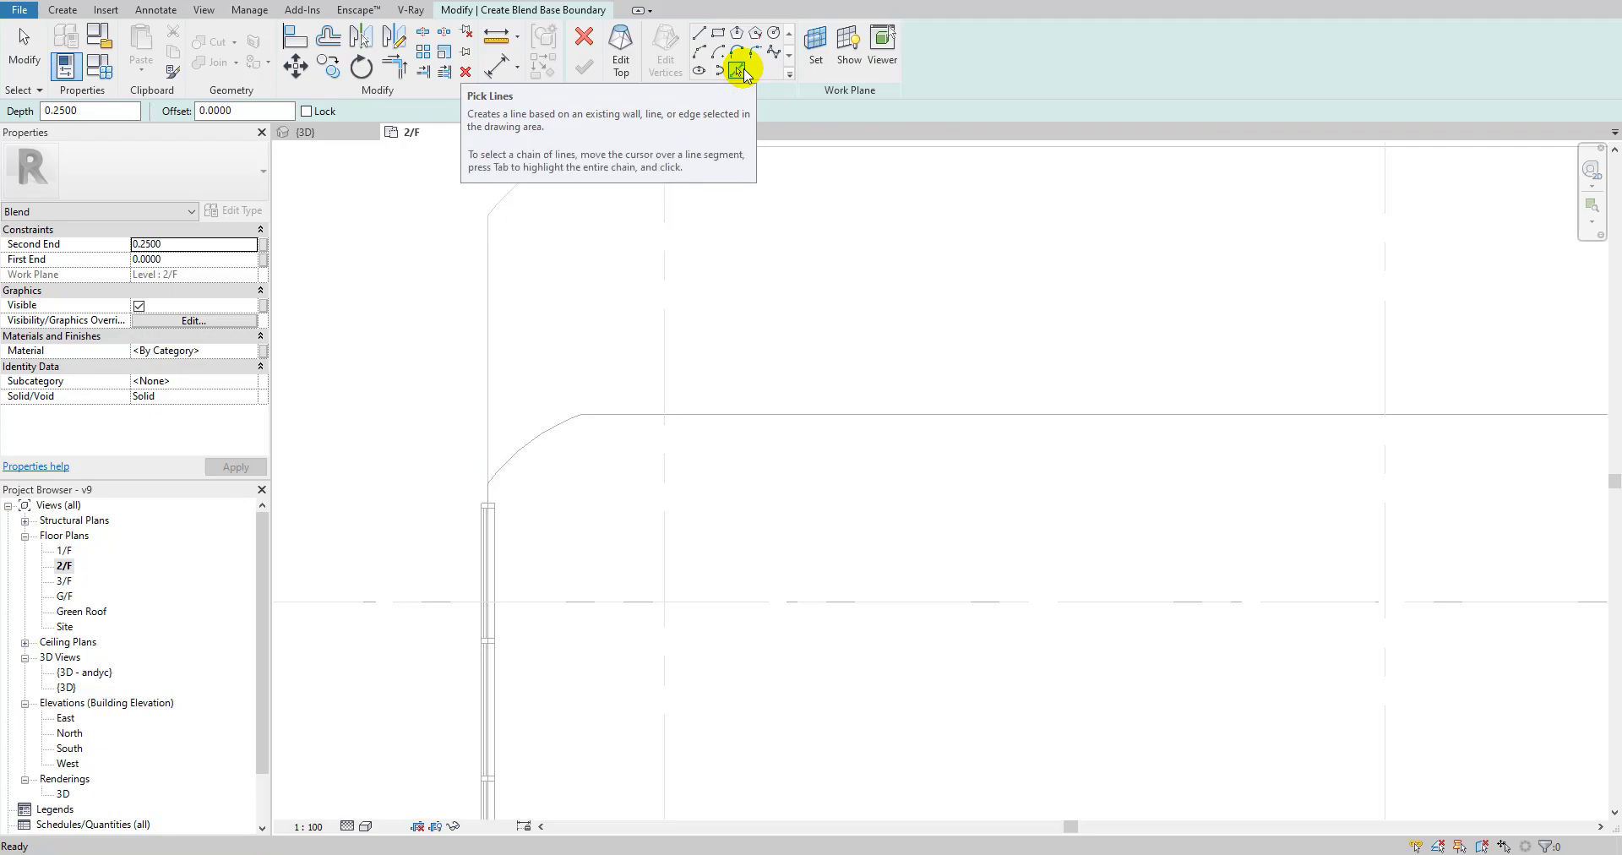
pyautogui.click(536, 434)
pyautogui.click(657, 423)
pyautogui.scroll(-4, 978, 445)
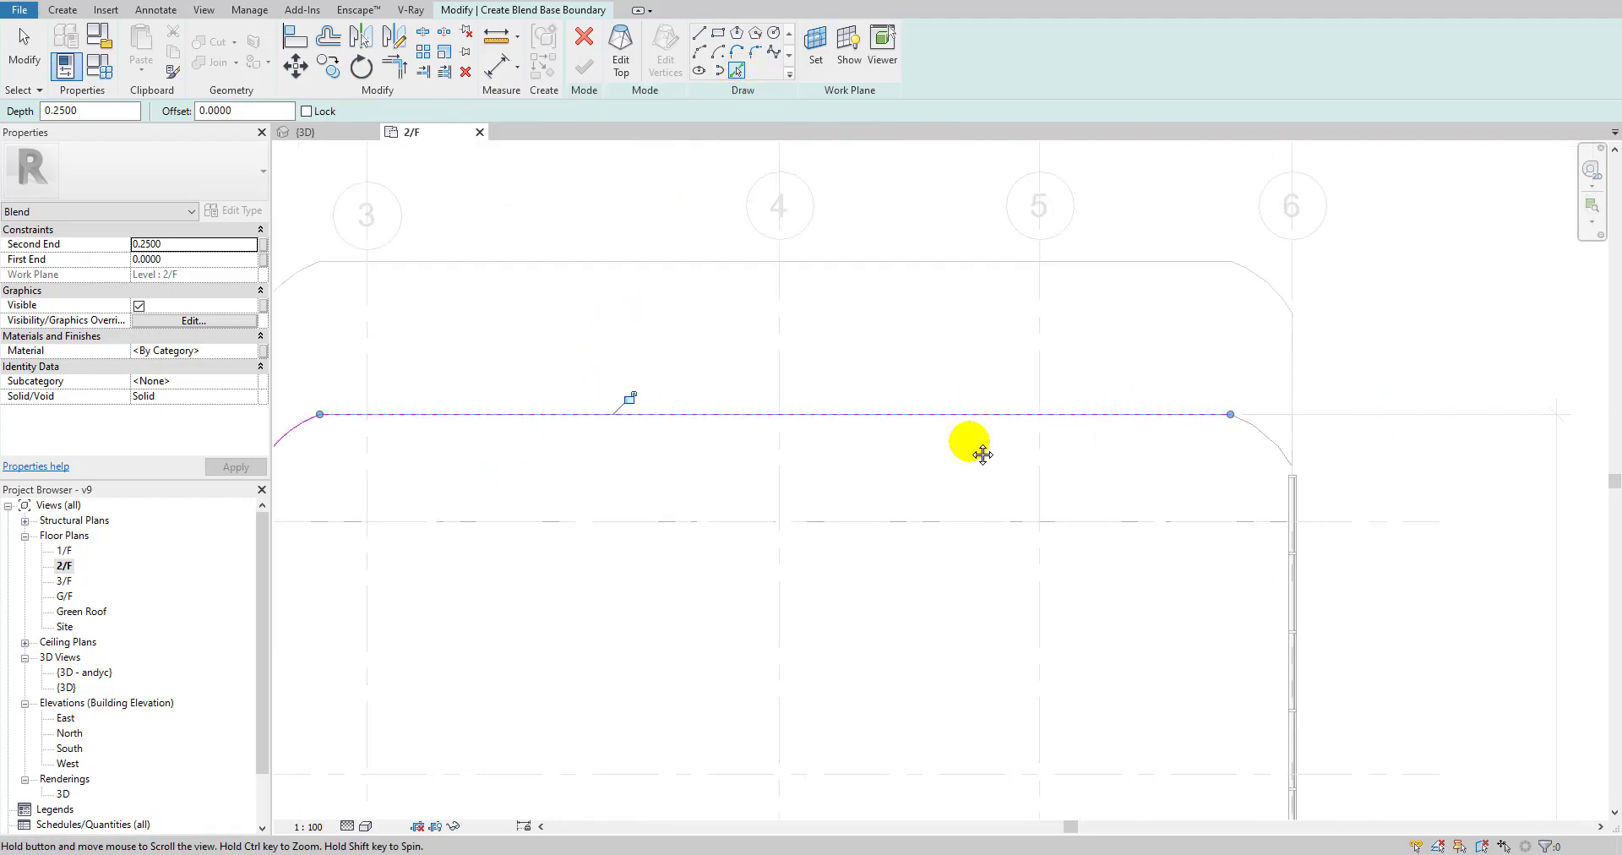
# Add the slab's corner arc near grid 6 and the straight side edge near grid 3 to the blend base.
pyautogui.scroll(4, 1072, 439)
pyautogui.click(1053, 454)
pyautogui.scroll(-2, 1053, 449)
pyautogui.moveTo(615, 512); pyautogui.dragTo(1395, 473, button='middle')
pyautogui.scroll(5, 498, 426)
pyautogui.click(579, 480)
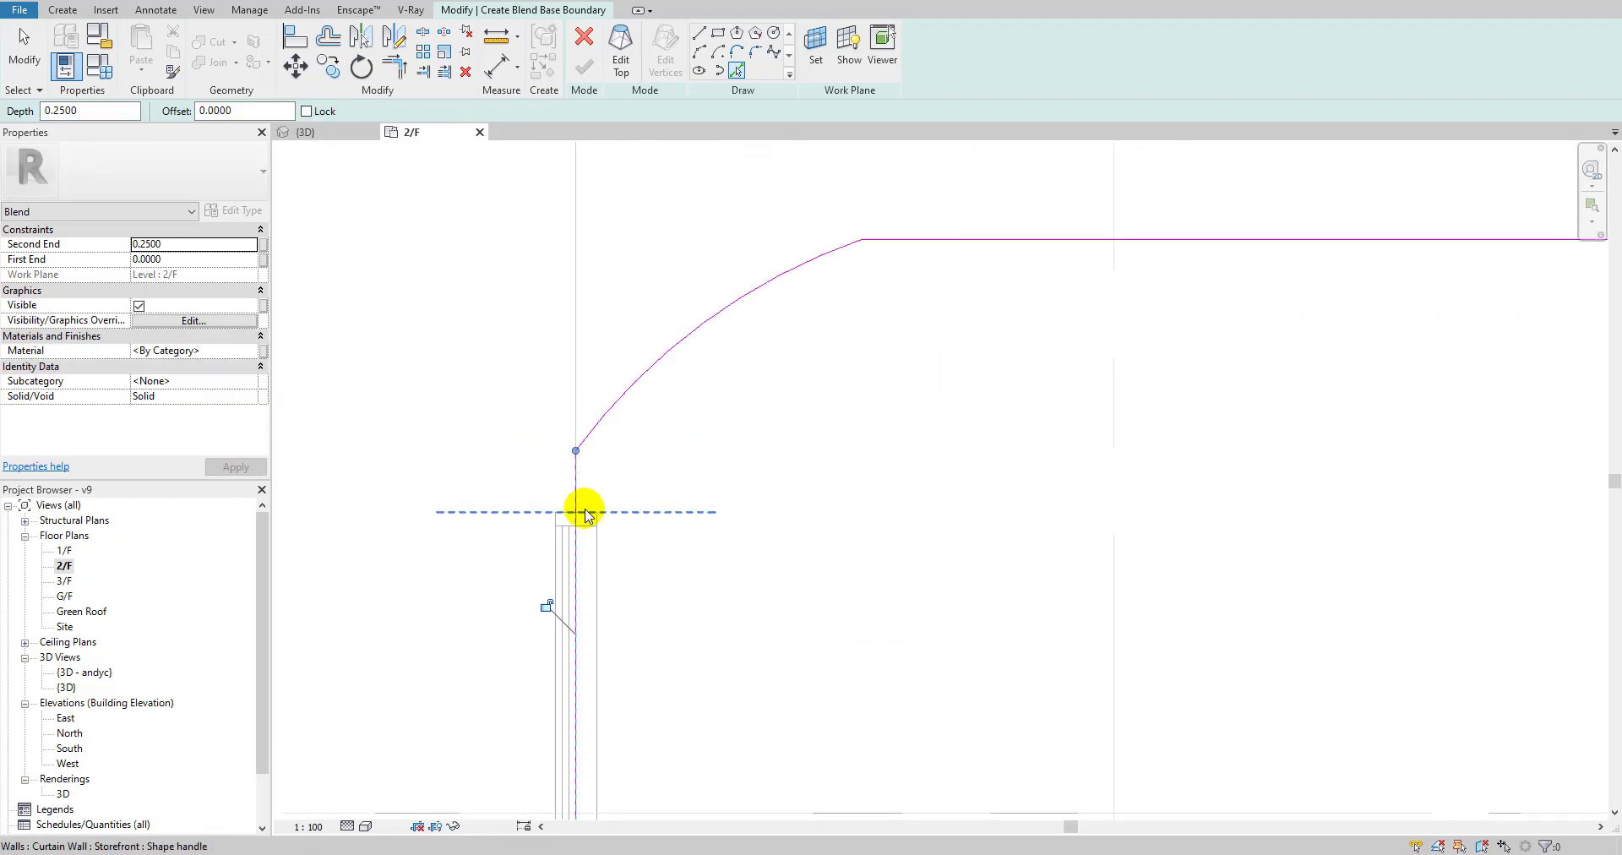
# Offset both corner arcs and the front edge 0.075 inward to form the inner line of the blend base.
pyautogui.doubleClick(216, 110)
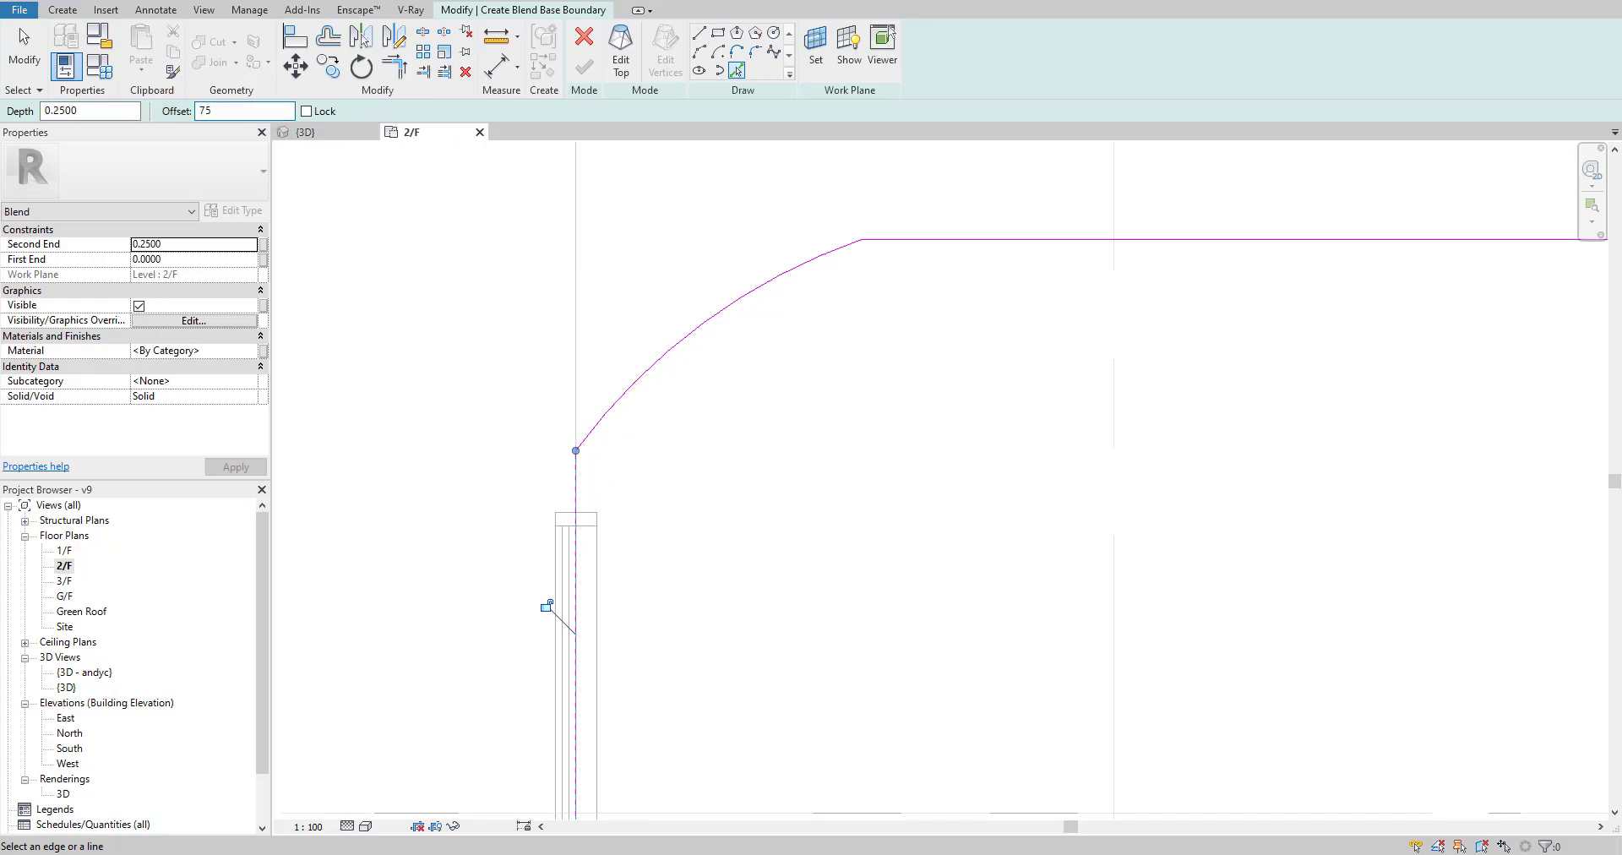
pyautogui.click(662, 369)
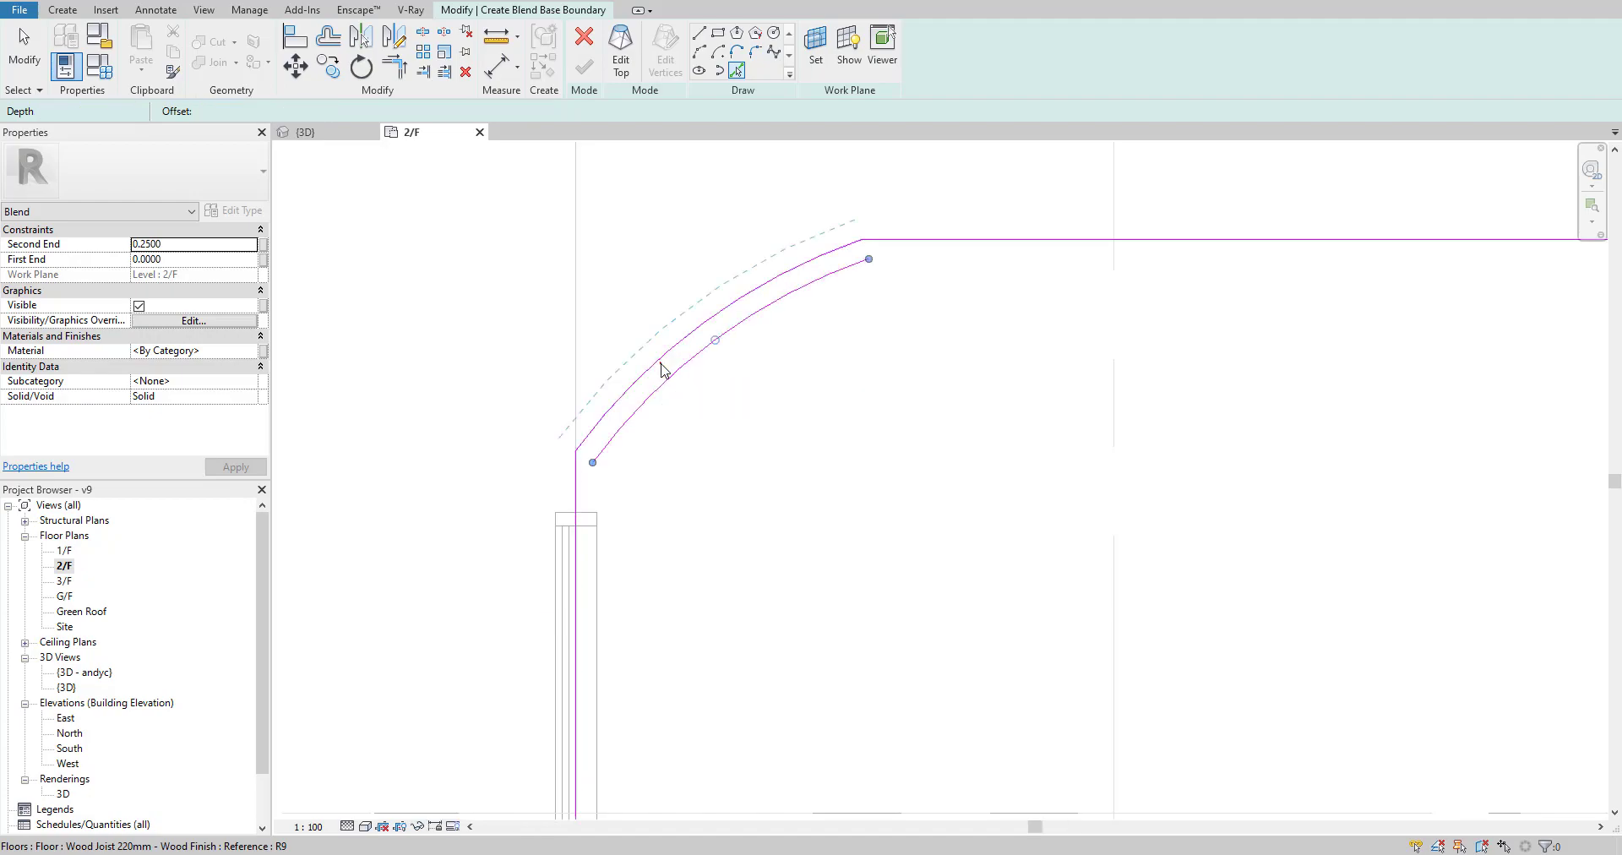
pyautogui.click(952, 247)
pyautogui.scroll(-2, 1268, 445)
pyautogui.moveTo(1268, 445); pyautogui.dragTo(572, 456, button='middle')
pyautogui.scroll(-2, 572, 455)
pyautogui.moveTo(1128, 462); pyautogui.dragTo(533, 444, button='middle')
pyautogui.moveTo(1326, 430); pyautogui.dragTo(520, 432, button='middle')
pyautogui.scroll(2, 867, 426)
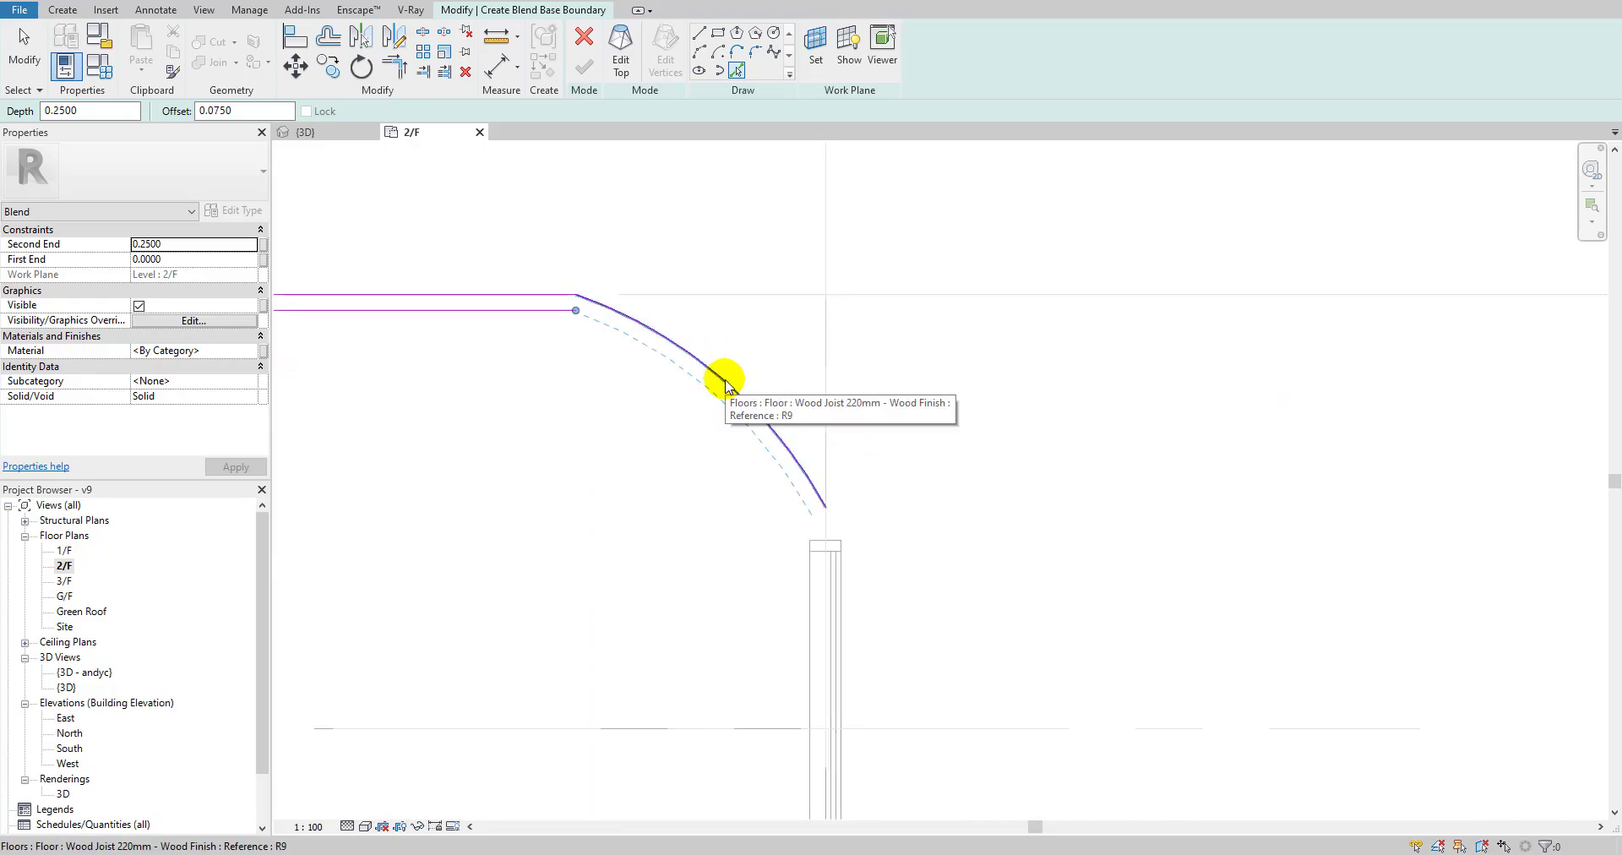
pyautogui.click(727, 384)
pyautogui.scroll(2, 731, 379)
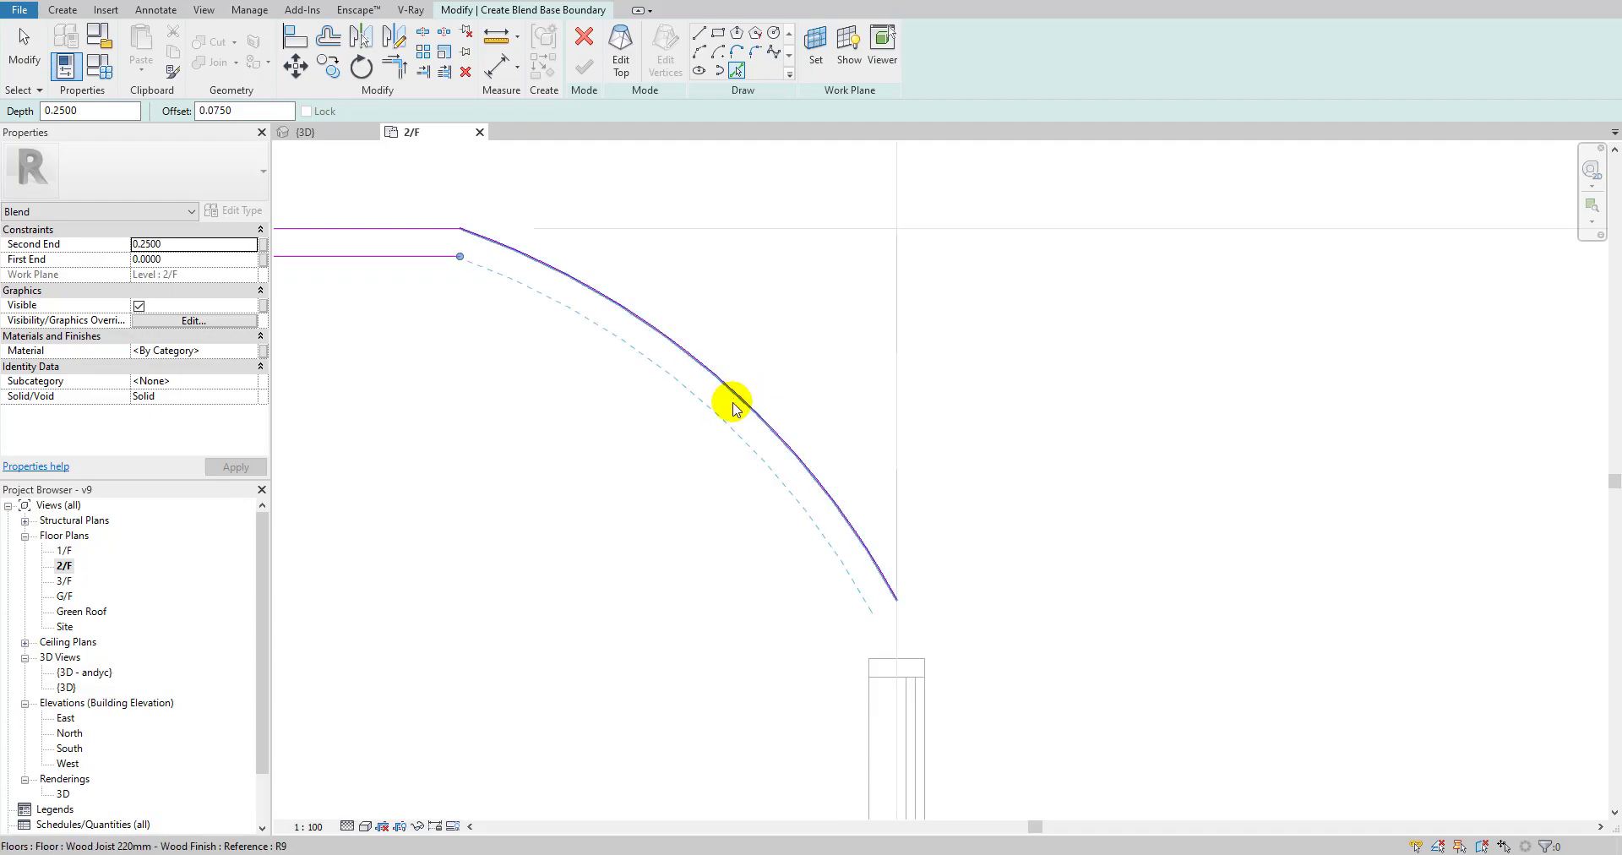
pyautogui.click(737, 404)
# Draw zero-offset lines closing the base boundary at its grid 6 end, against the end of the curtain wall.
pyautogui.scroll(-2, 735, 396)
pyautogui.scroll(3, 868, 564)
pyautogui.click(698, 32)
pyautogui.click(820, 496)
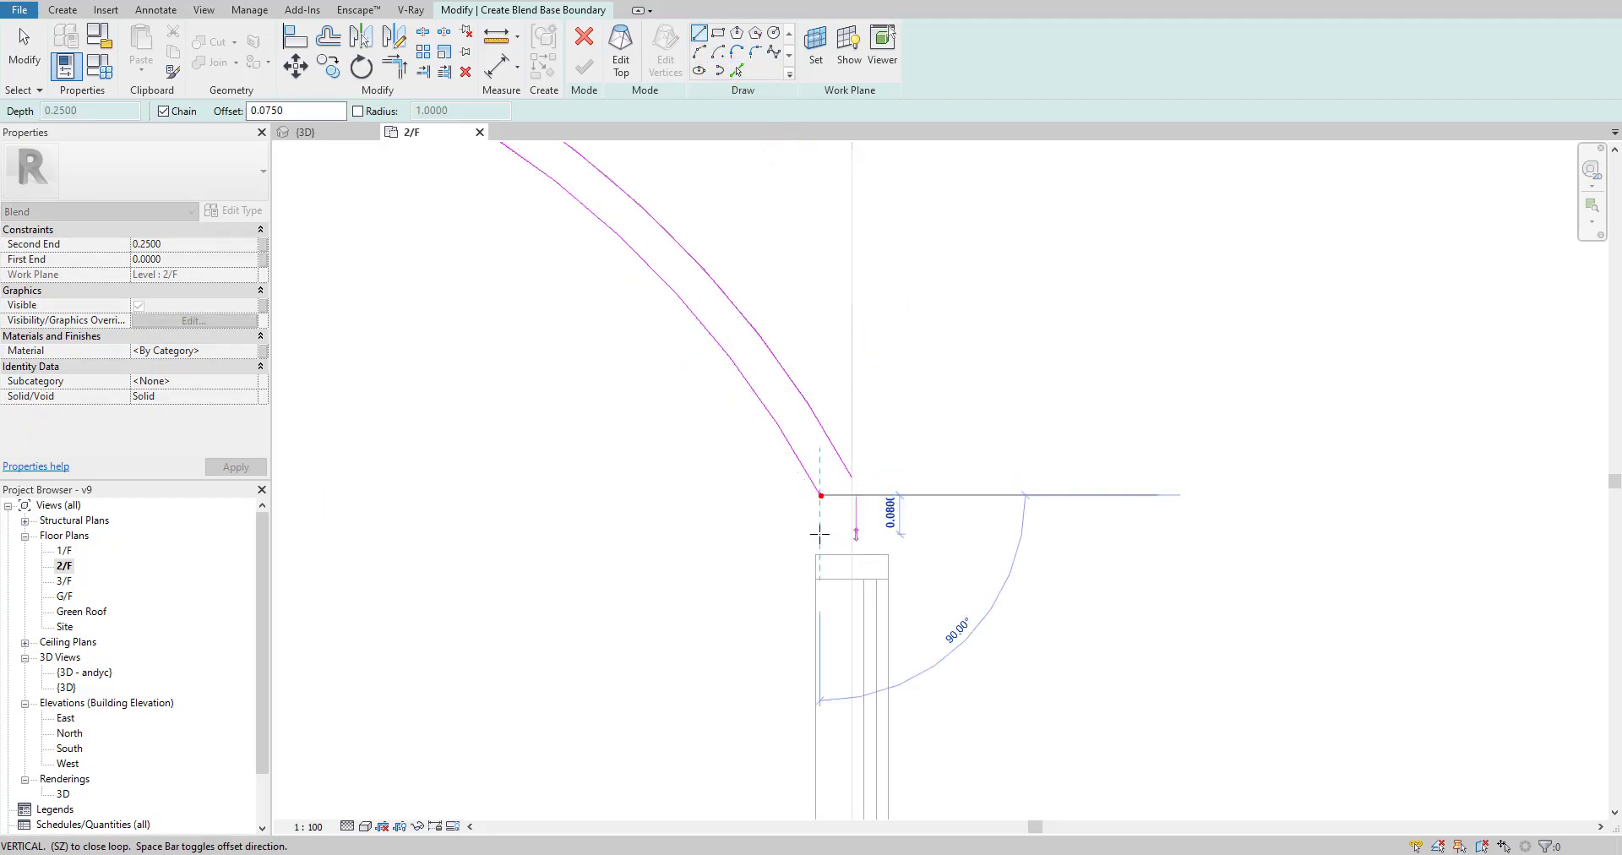
pyautogui.press('Escape')
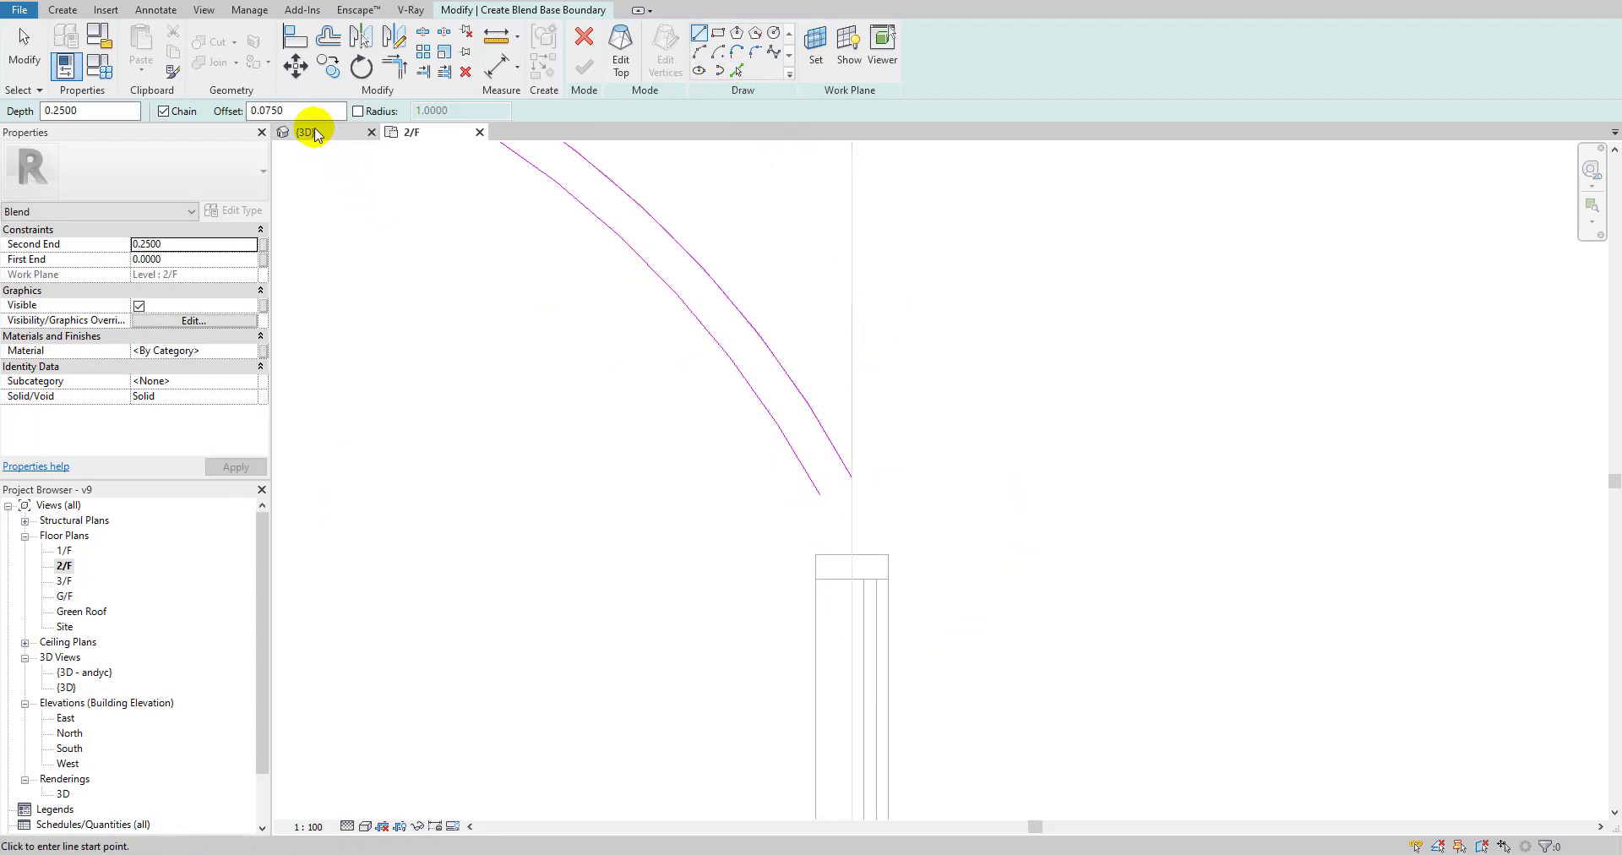
pyautogui.write('00')
pyautogui.scroll(1, 807, 482)
pyautogui.click(827, 505)
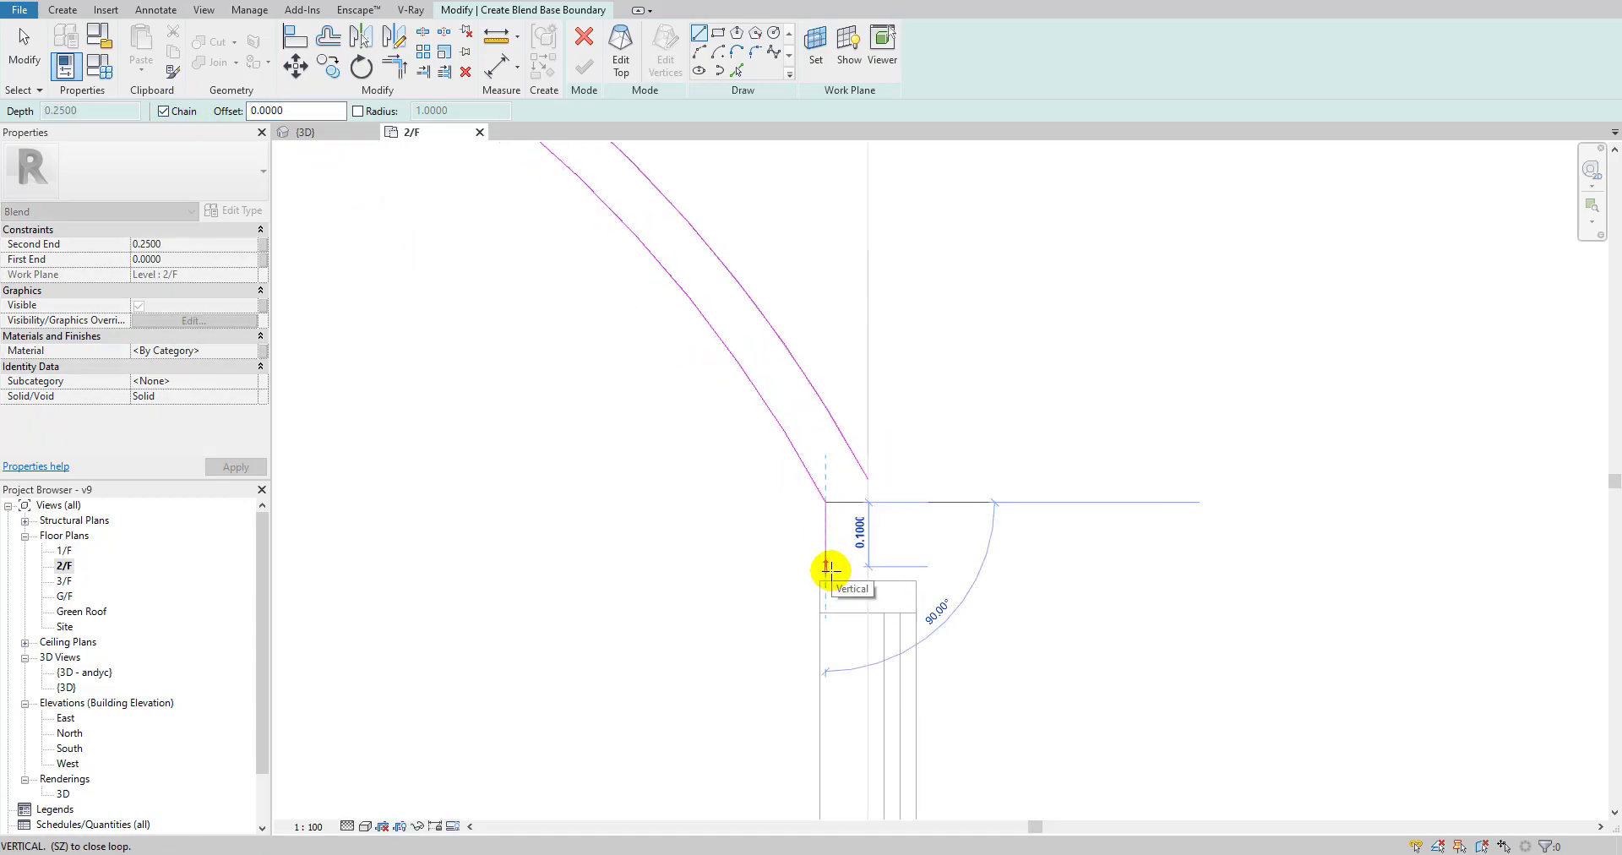
pyautogui.click(827, 580)
pyautogui.click(869, 581)
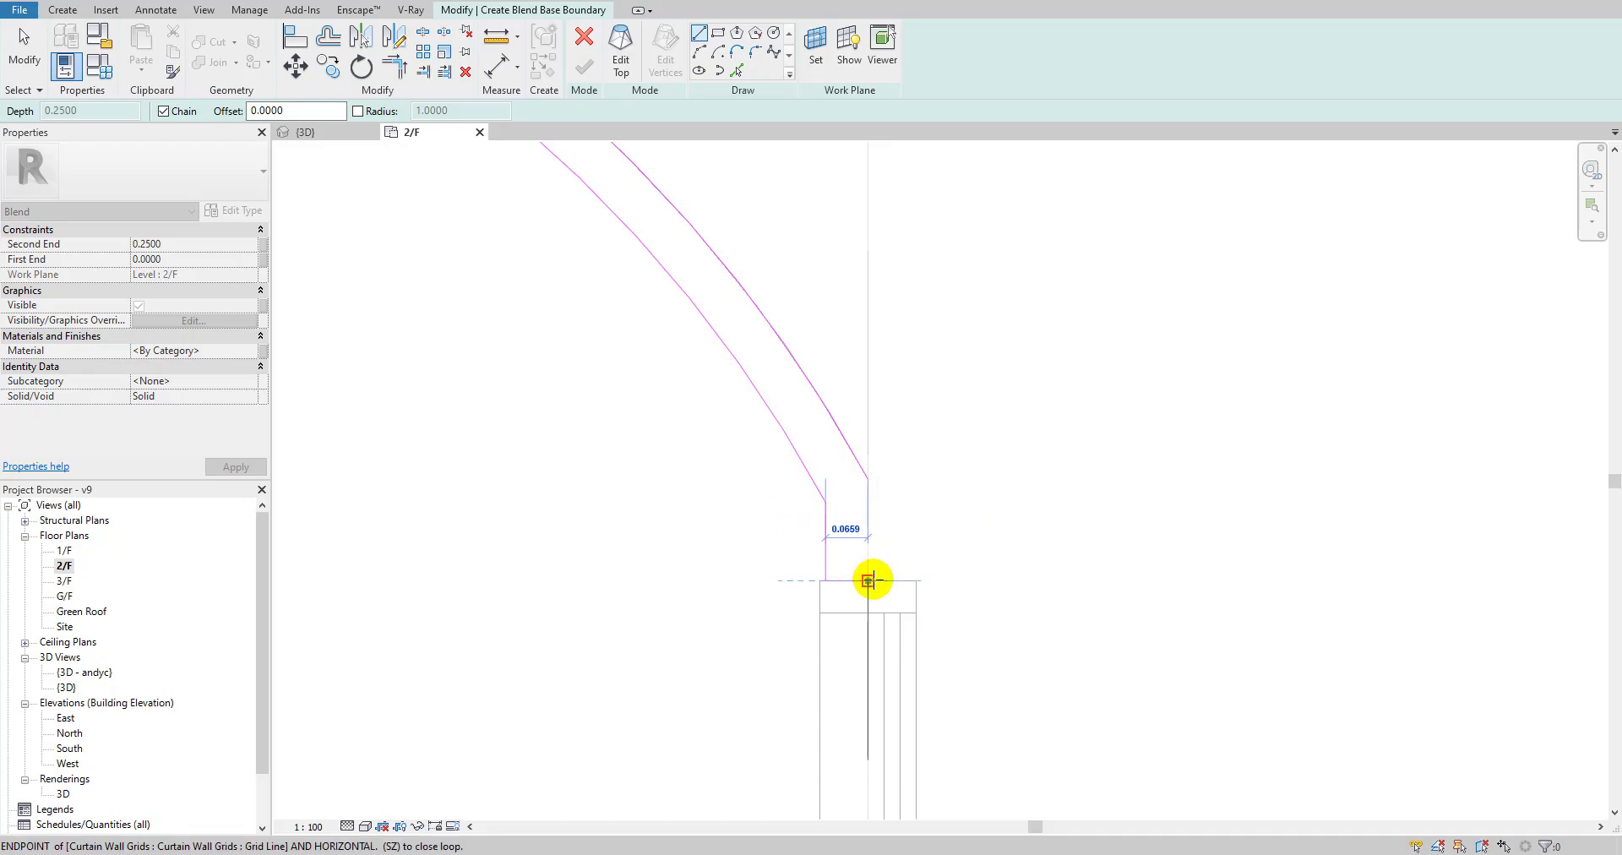
pyautogui.click(869, 479)
pyautogui.press('Escape')
pyautogui.press('Escape')
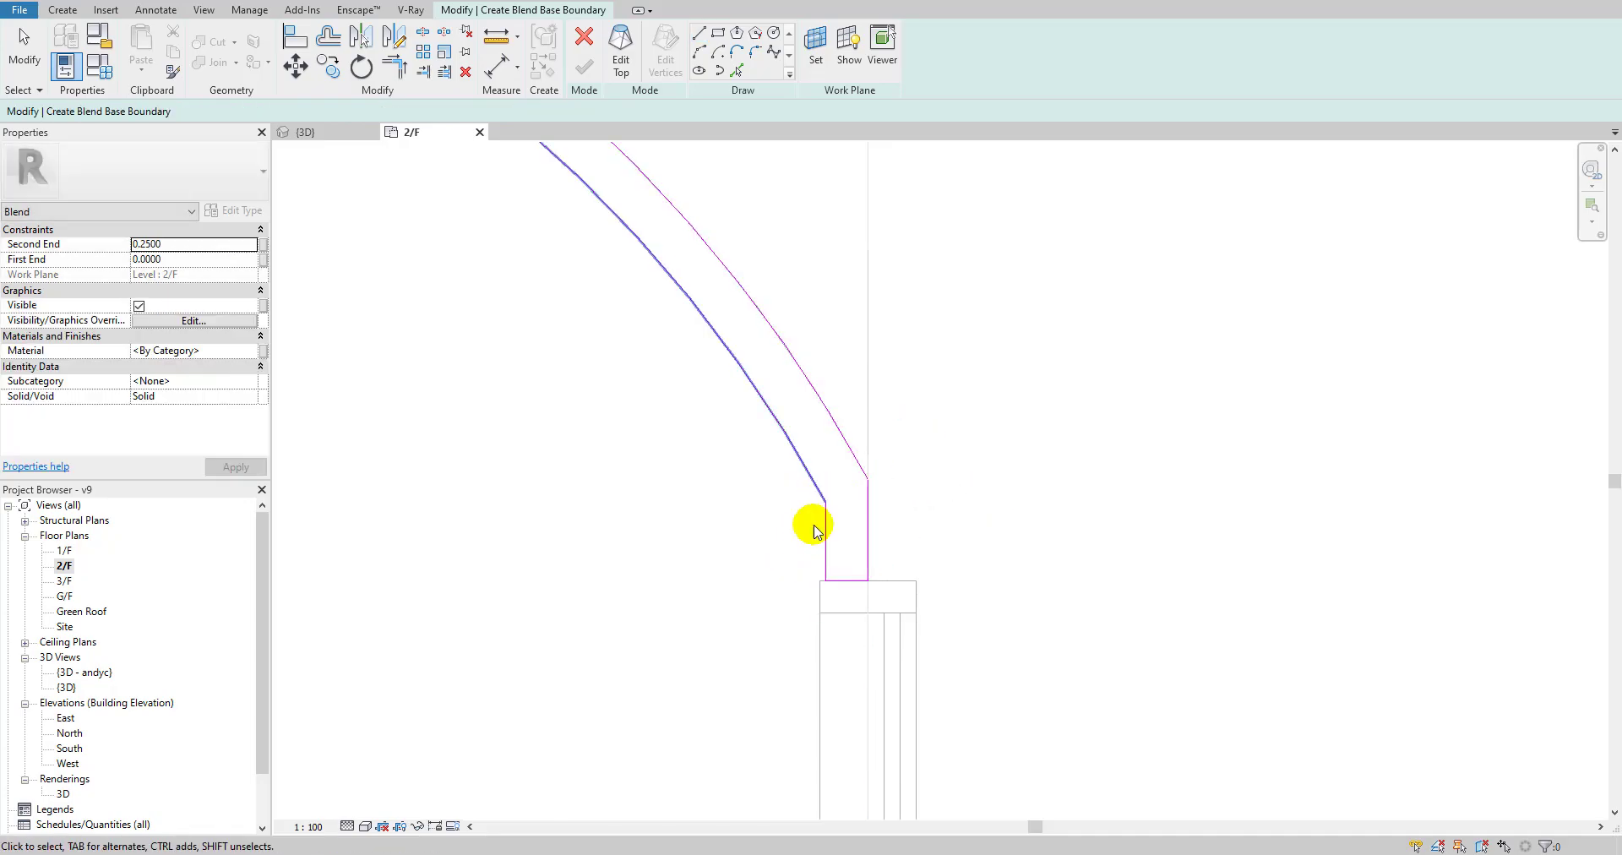
# Close the open end of the blend's base boundary beside the curtain wall near grid 3.
pyautogui.scroll(-6, 858, 473)
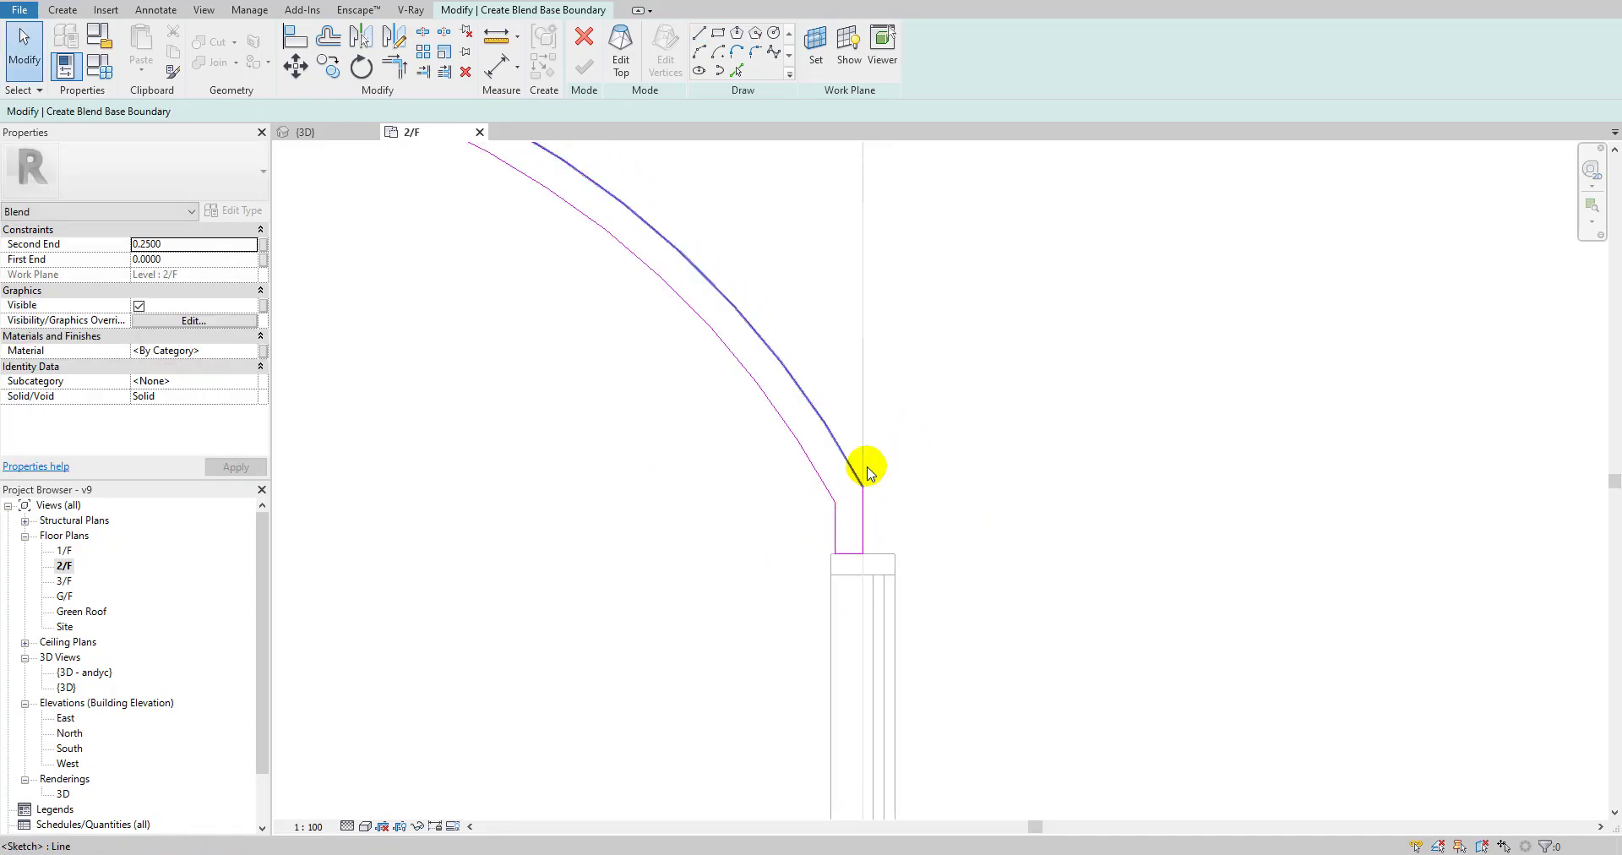
pyautogui.moveTo(515, 509); pyautogui.dragTo(814, 508, button='middle')
pyautogui.scroll(-3, 507, 540)
pyautogui.moveTo(507, 542); pyautogui.dragTo(1308, 505, button='middle')
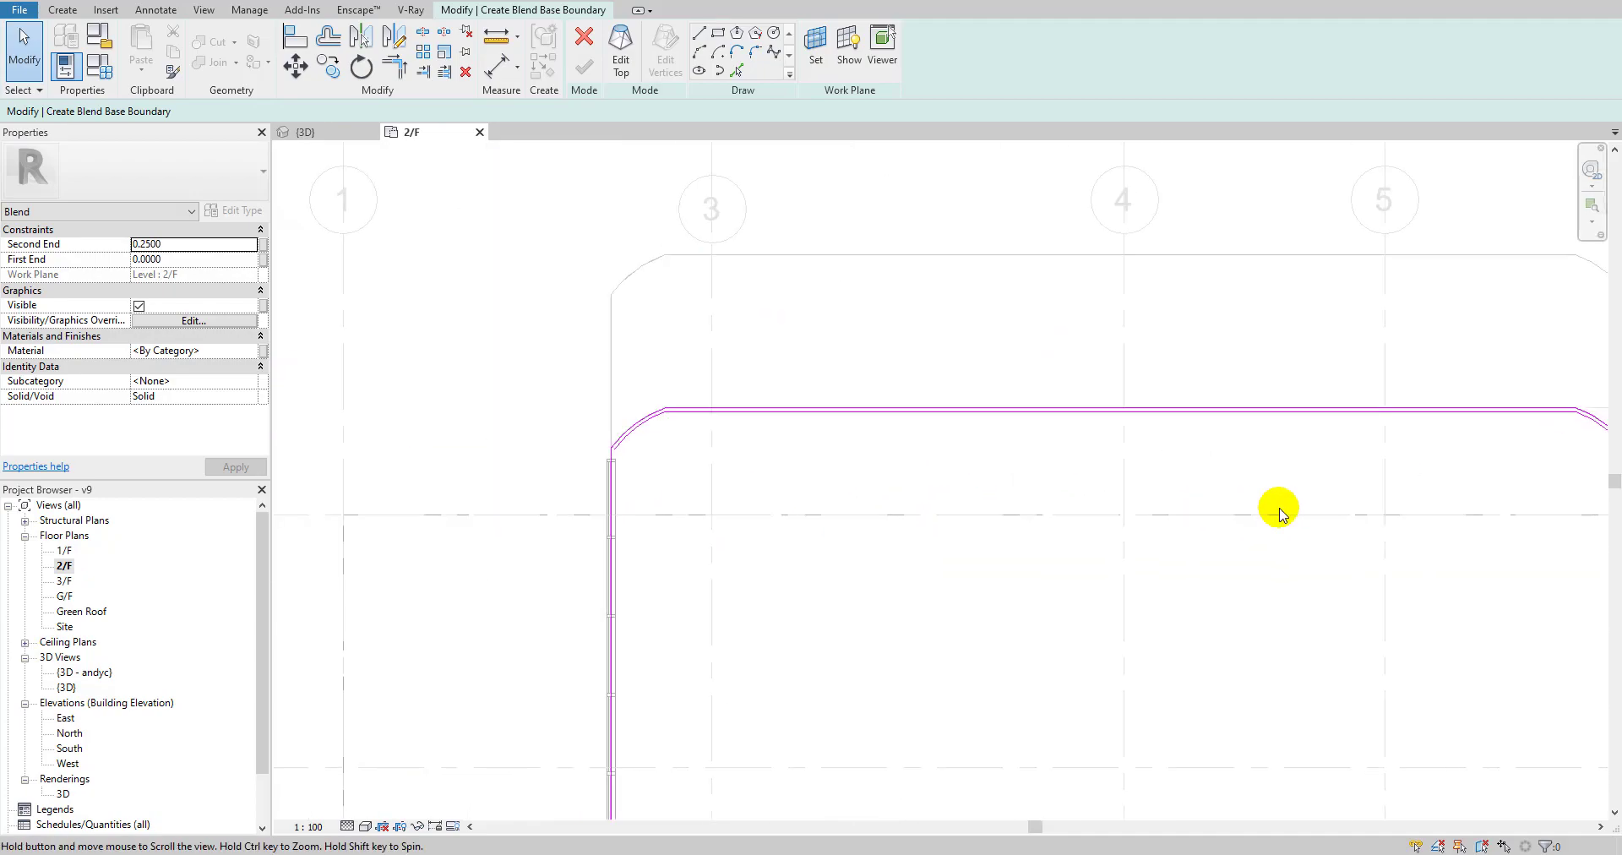
pyautogui.scroll(7, 614, 453)
pyautogui.scroll(2, 605, 457)
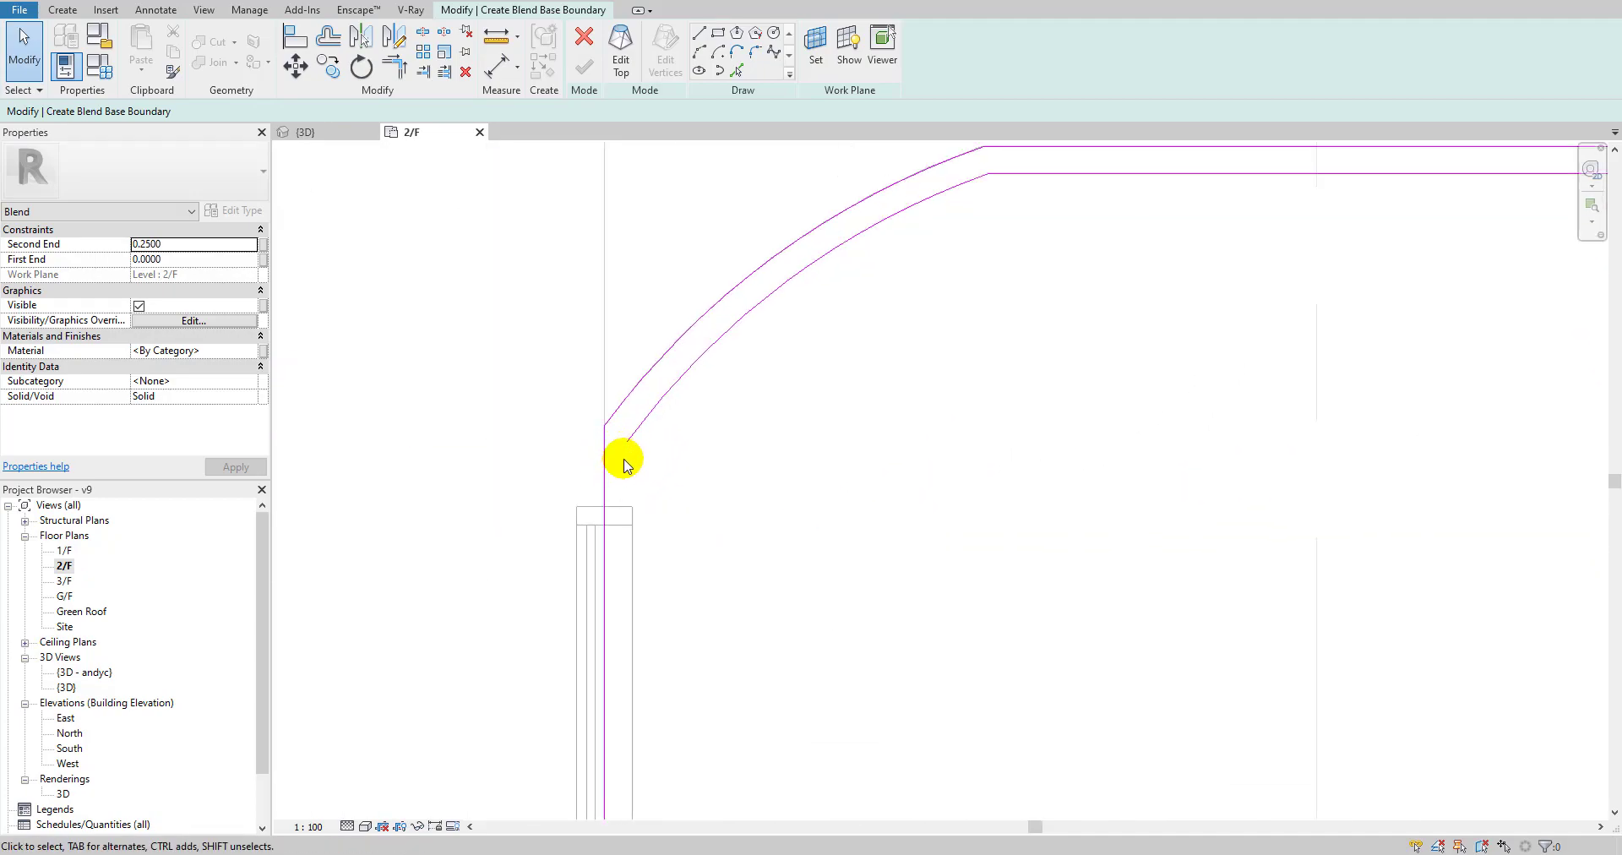
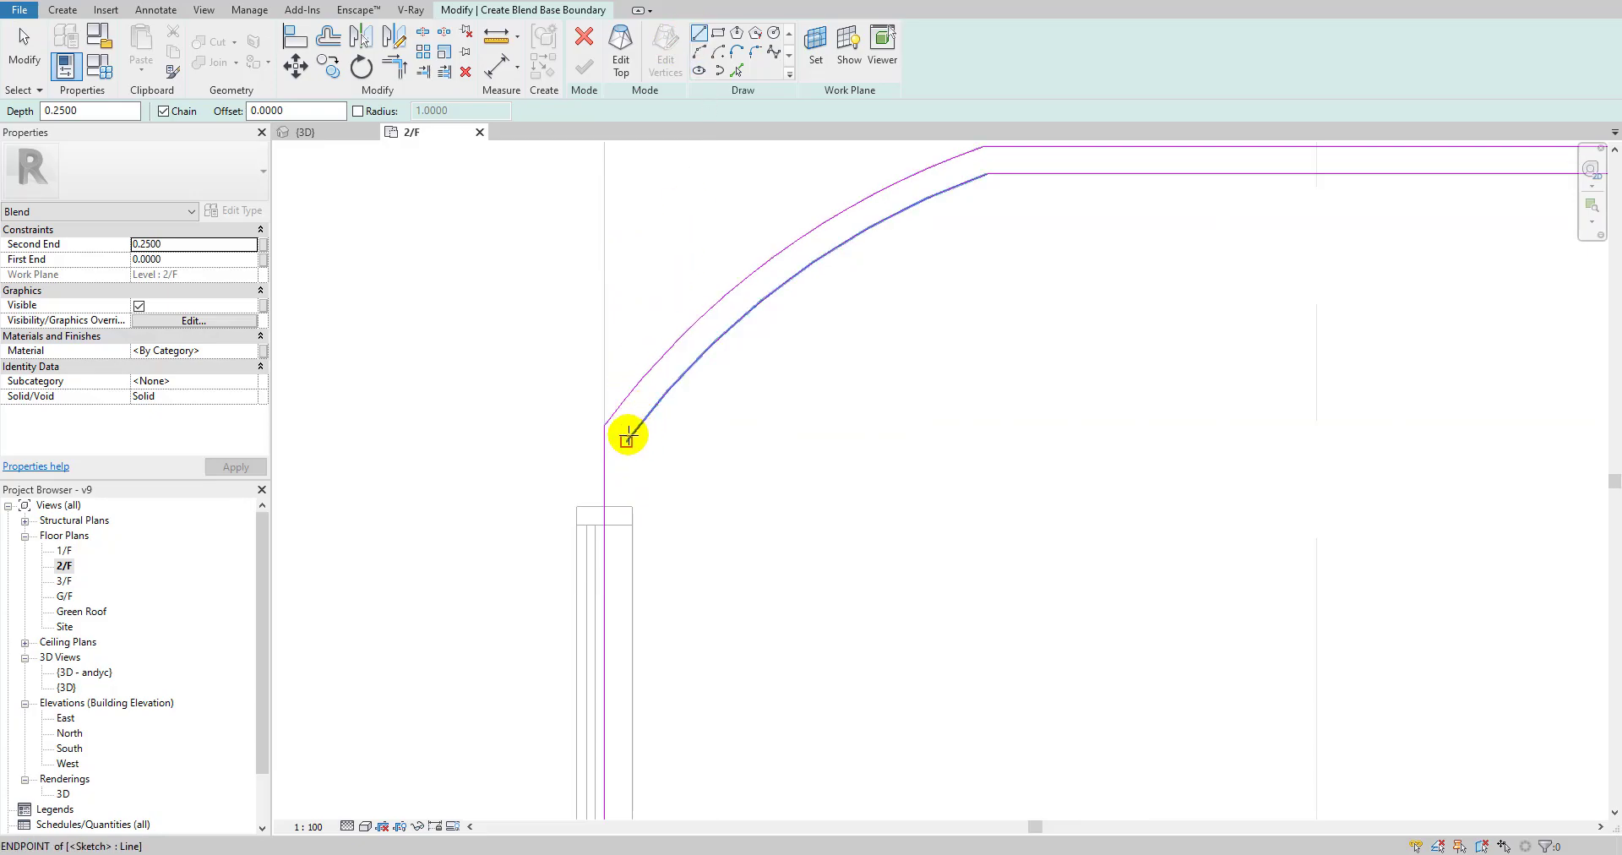
# Draw lines from the inner arc's end to the curtain wall end near grid 3, and trim the outer side line there.
pyautogui.click(627, 442)
pyautogui.click(626, 507)
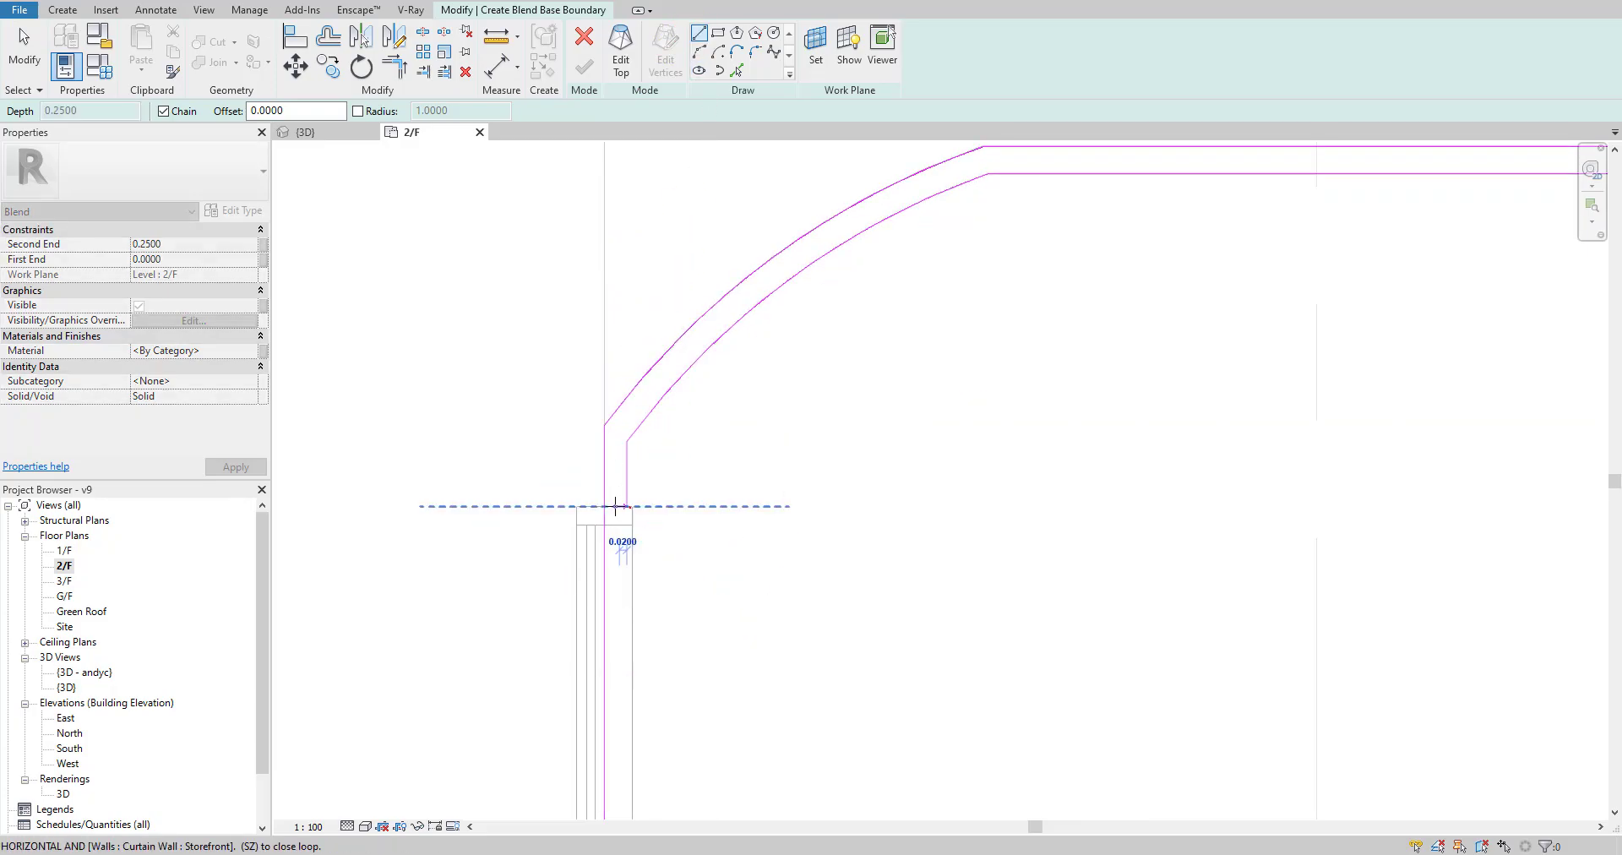
pyautogui.click(604, 506)
pyautogui.press('Escape')
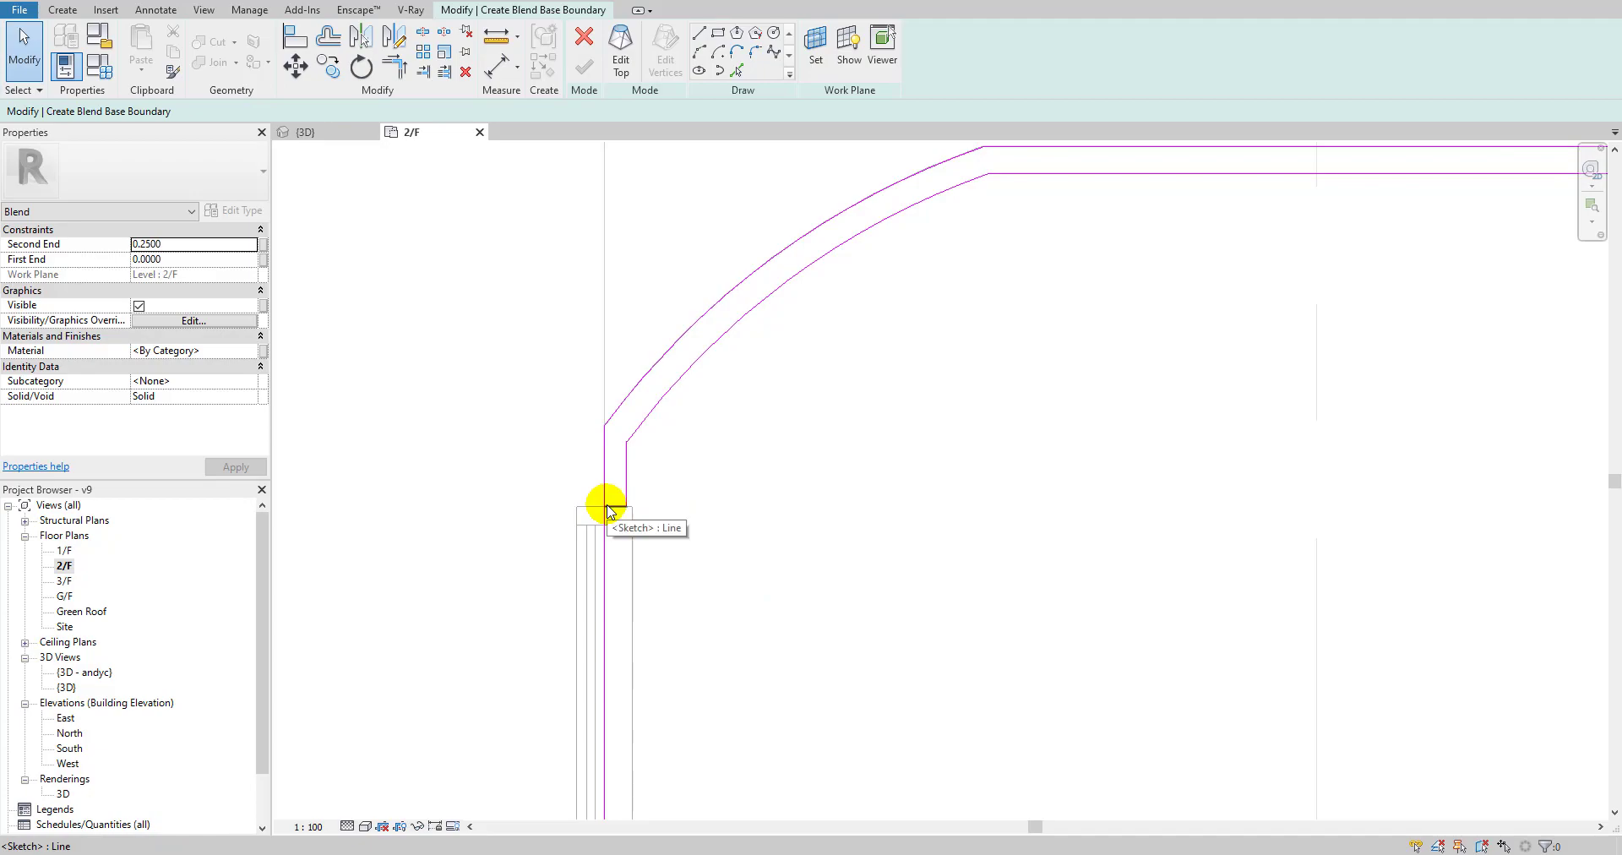
pyautogui.press('t')
pyautogui.press('r')
pyautogui.click(605, 488)
# Check the closed base boundary in plan and 3D against the edges of the two slabs.
pyautogui.scroll(-6, 605, 488)
pyautogui.moveTo(1405, 551); pyautogui.dragTo(580, 518, button='middle')
pyautogui.scroll(3, 1001, 438)
pyautogui.scroll(-4, 920, 485)
pyautogui.moveTo(688, 512); pyautogui.dragTo(1216, 508, button='middle')
pyautogui.scroll(-2, 1131, 495)
pyautogui.moveTo(1050, 491); pyautogui.dragTo(870, 497, button='middle')
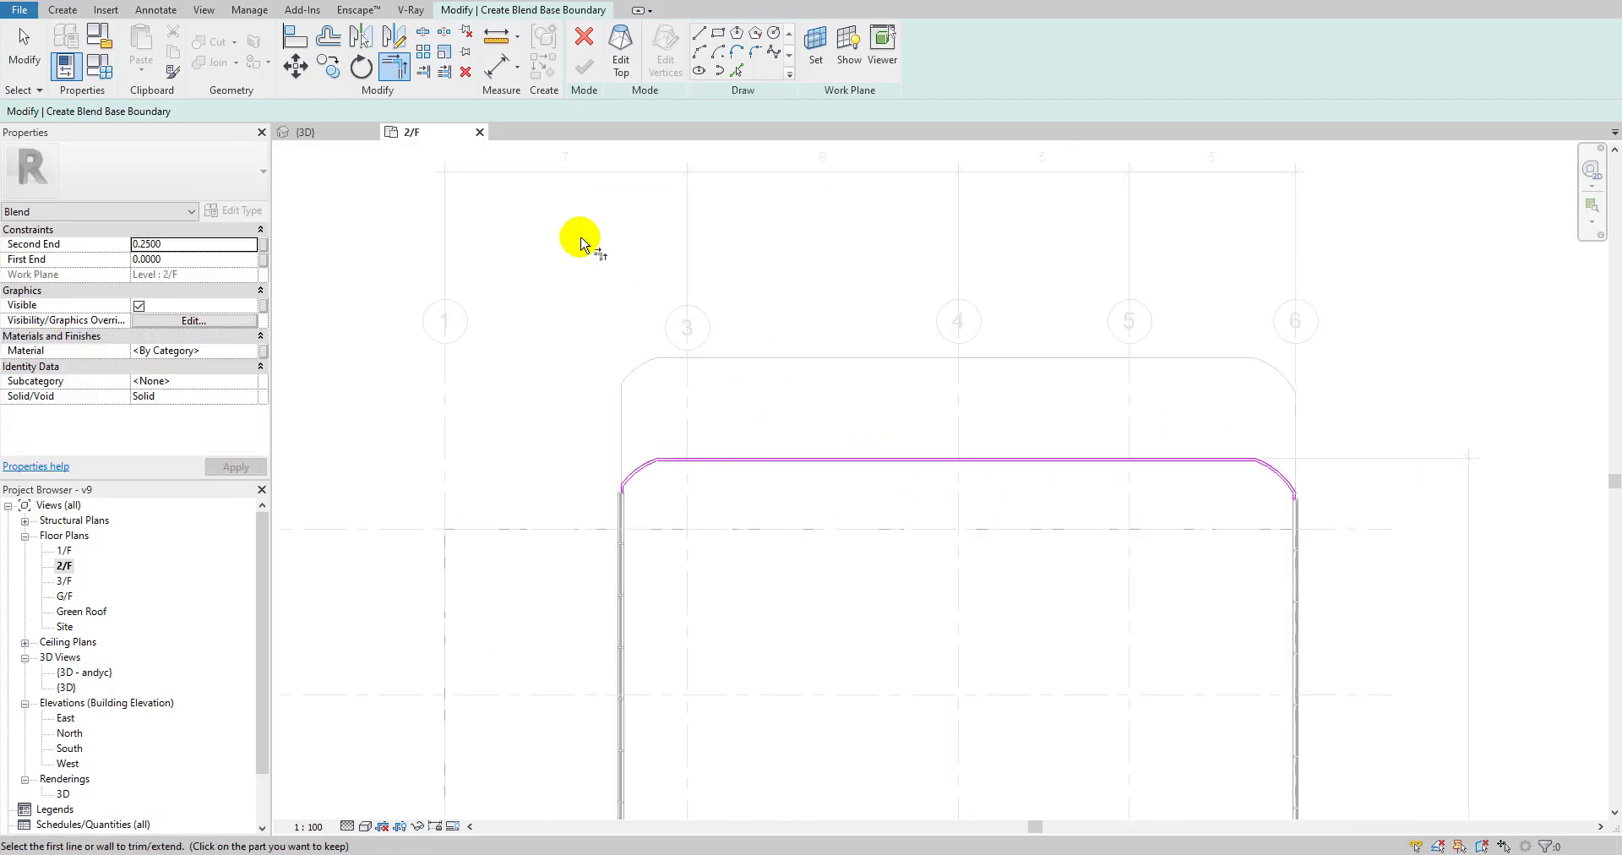
pyautogui.click(333, 133)
pyautogui.keyDown('shift'); pyautogui.moveTo(768, 463); pyautogui.dragTo(727, 475, button='middle'); pyautogui.keyUp('shift')
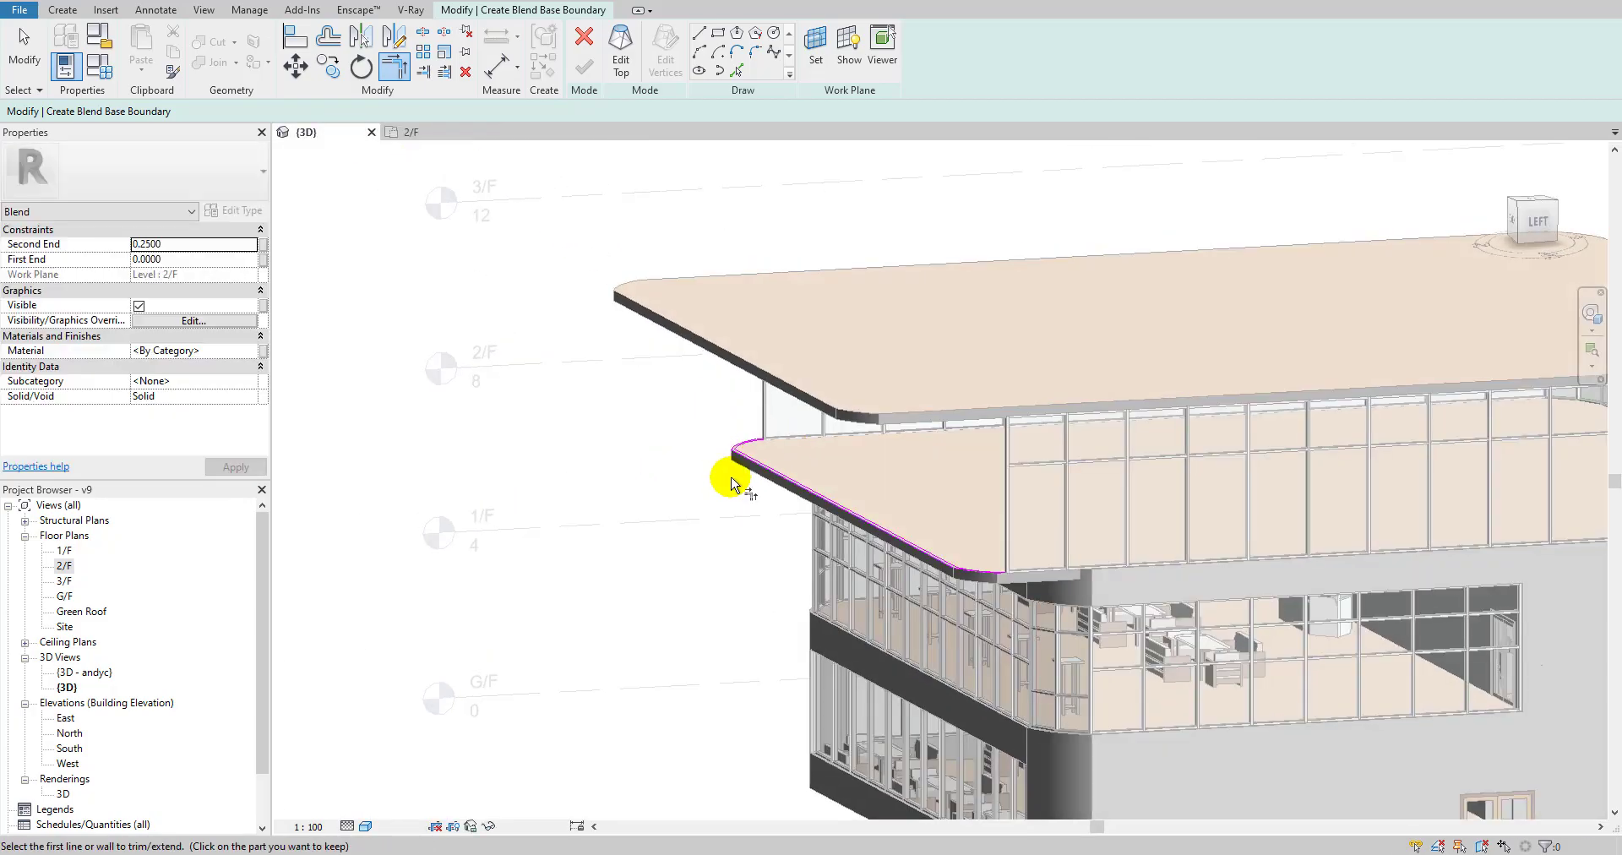
pyautogui.moveTo(842, 348)
pyautogui.keyDown('shift'); pyautogui.mouseDown(button='middle')
pyautogui.moveTo(761, 428)
pyautogui.moveTo(735, 377)
pyautogui.mouseUp(button='middle'); pyautogui.keyUp('shift')
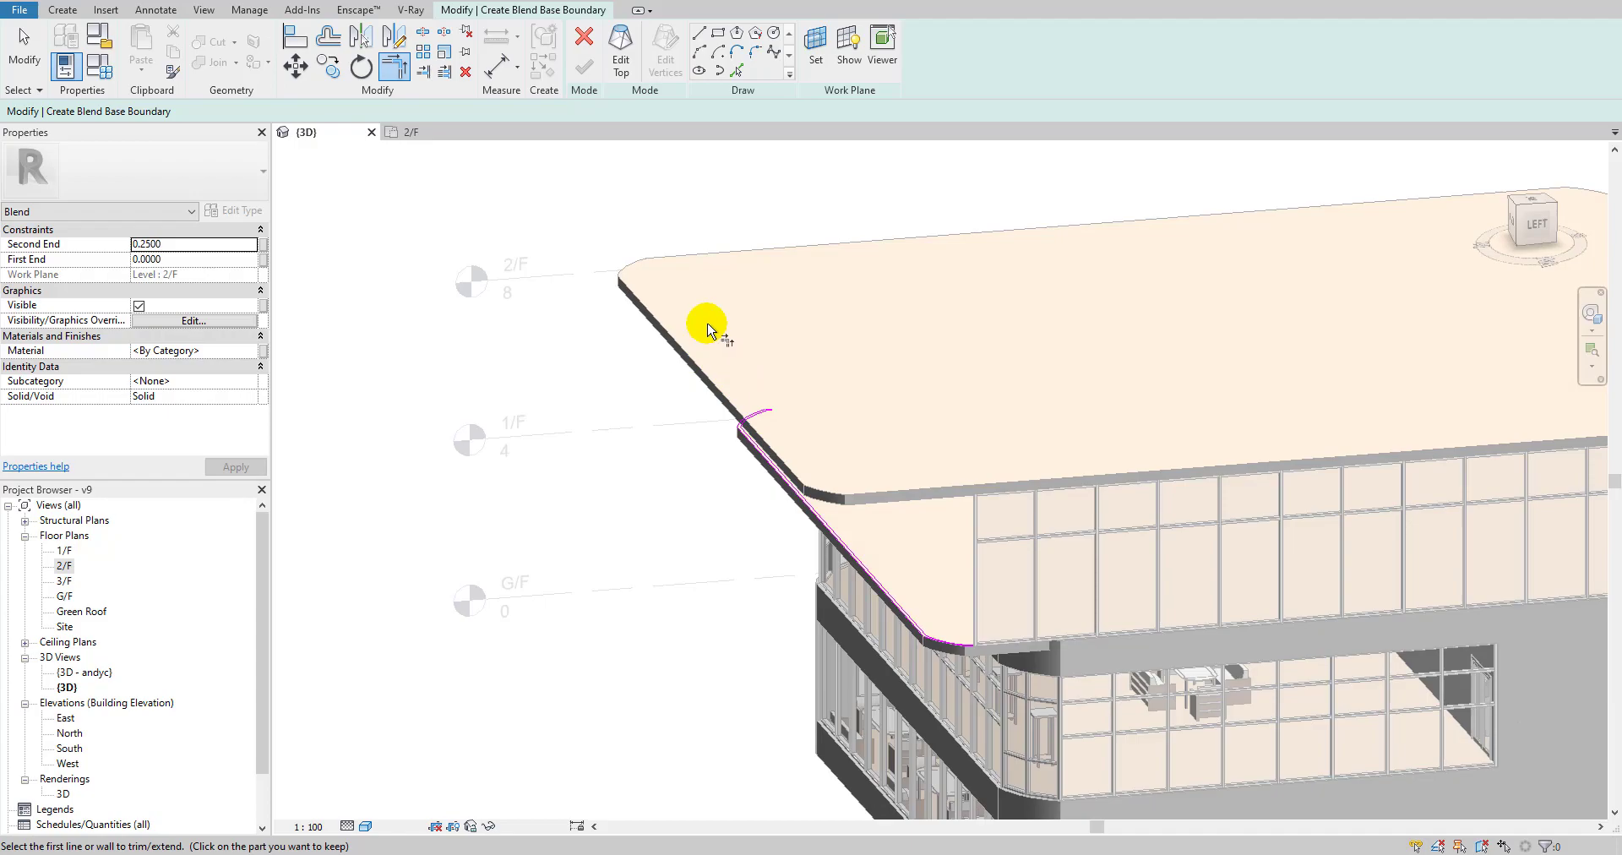
pyautogui.click(427, 134)
pyautogui.scroll(4, 622, 467)
pyautogui.scroll(-3, 1162, 423)
pyautogui.moveTo(1159, 422); pyautogui.dragTo(849, 405, button='middle')
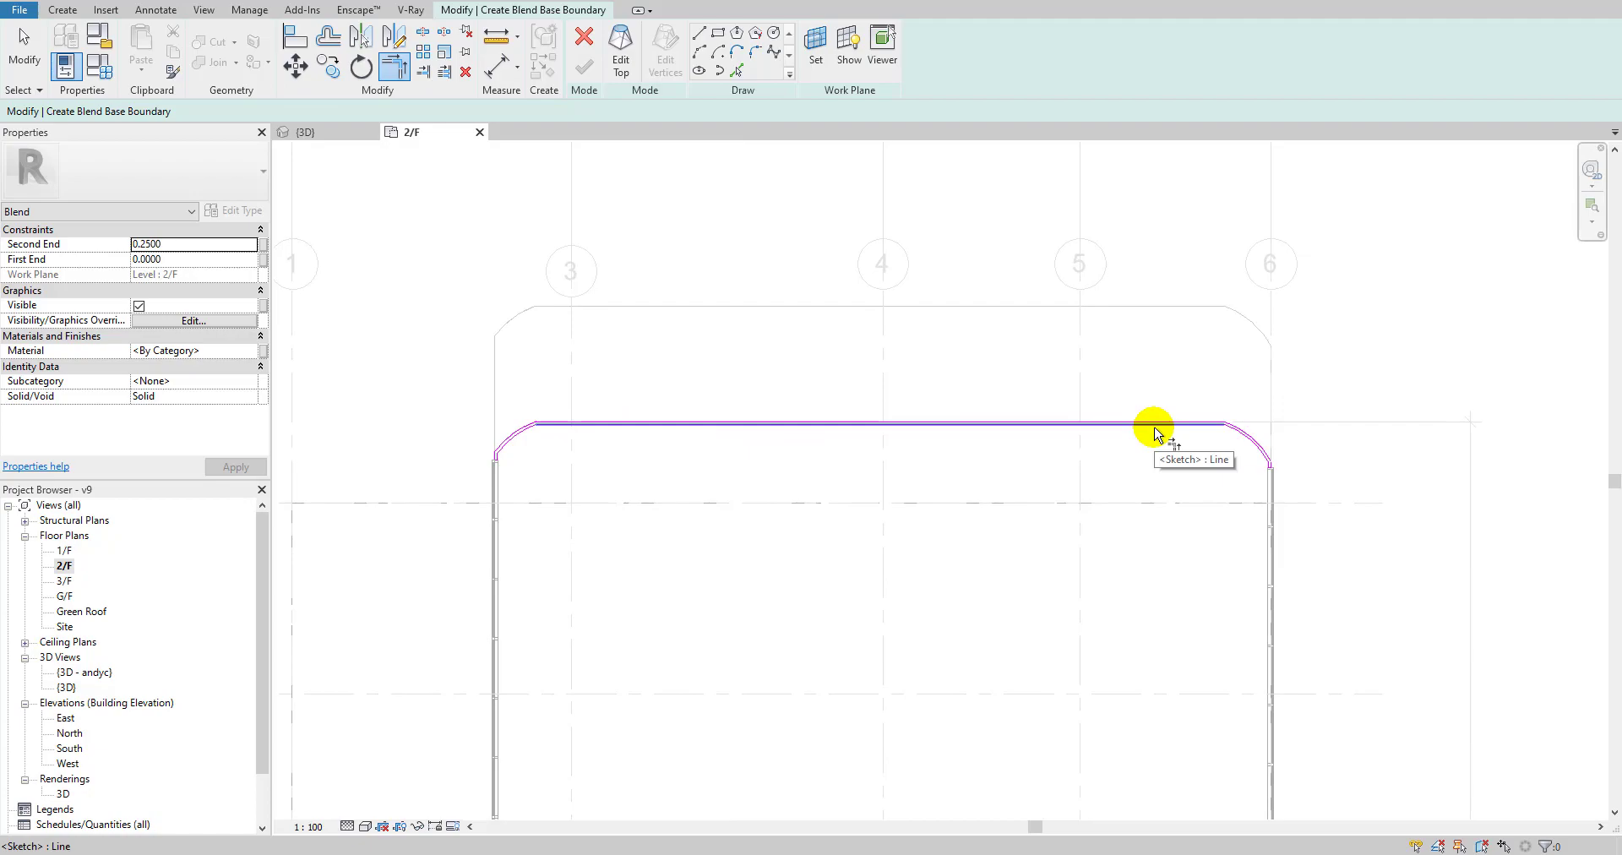
# Start the blend's top boundary and add the 3/F slab's two side edges, both corner arcs and front edge to it.
pyautogui.press('t')
pyautogui.press('r')
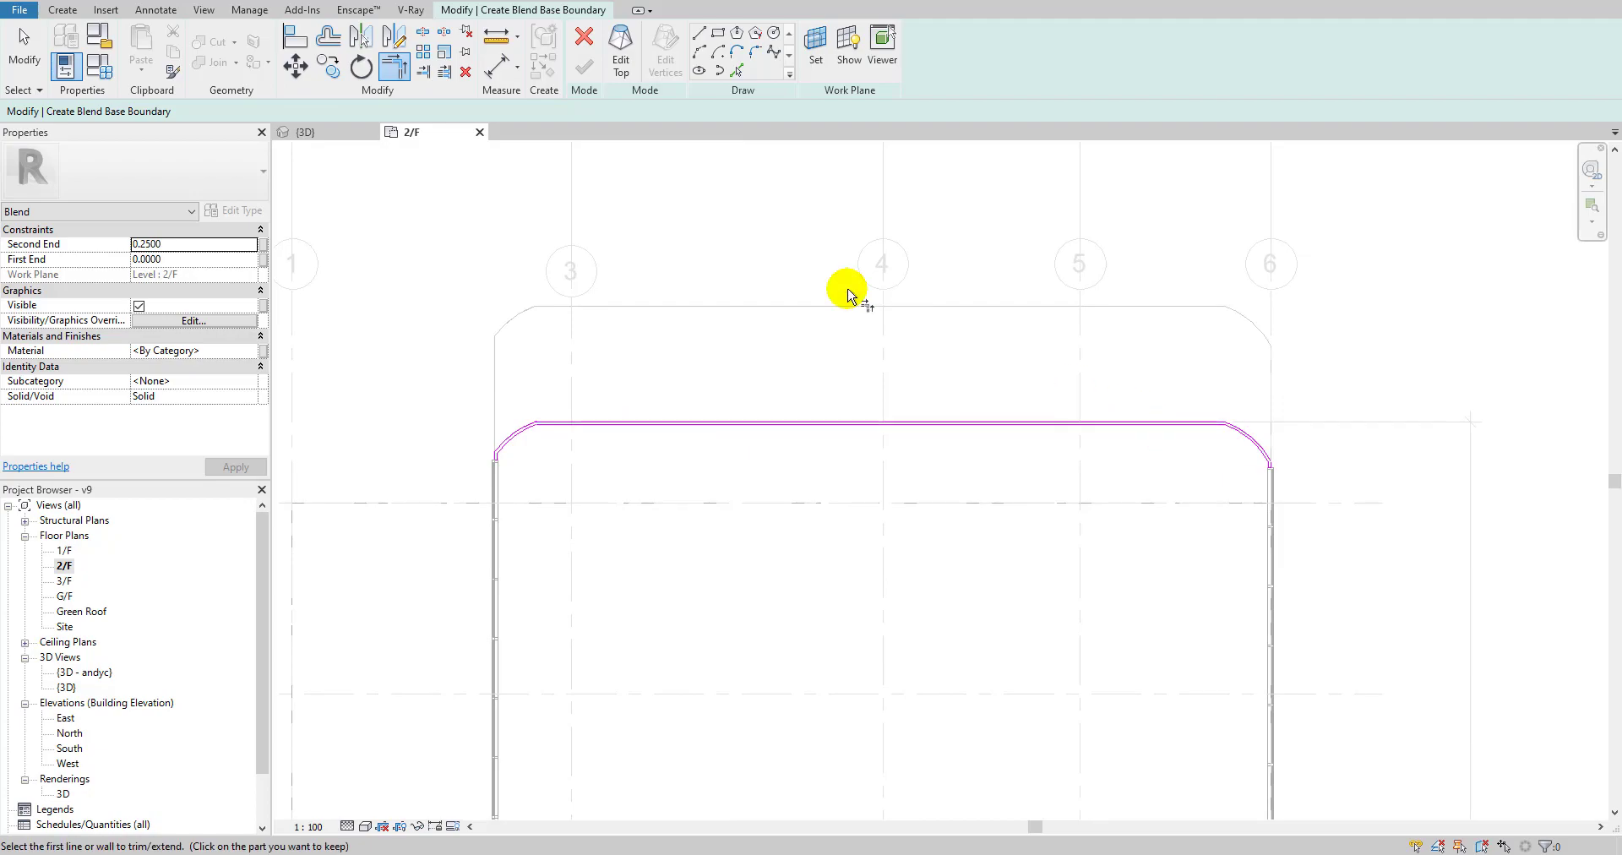
pyautogui.click(623, 66)
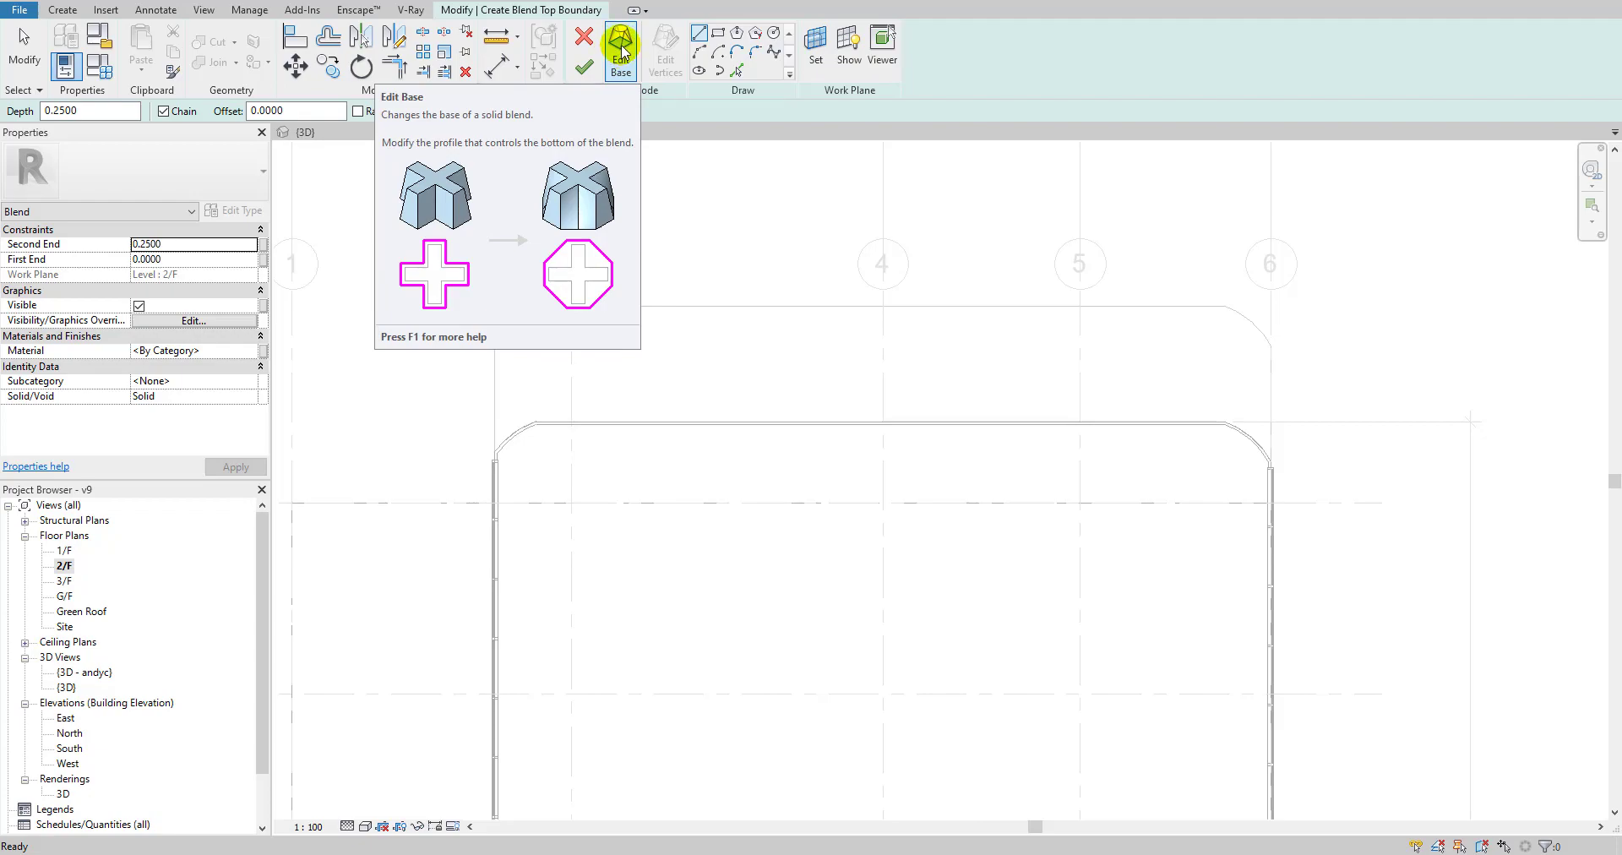
pyautogui.click(621, 53)
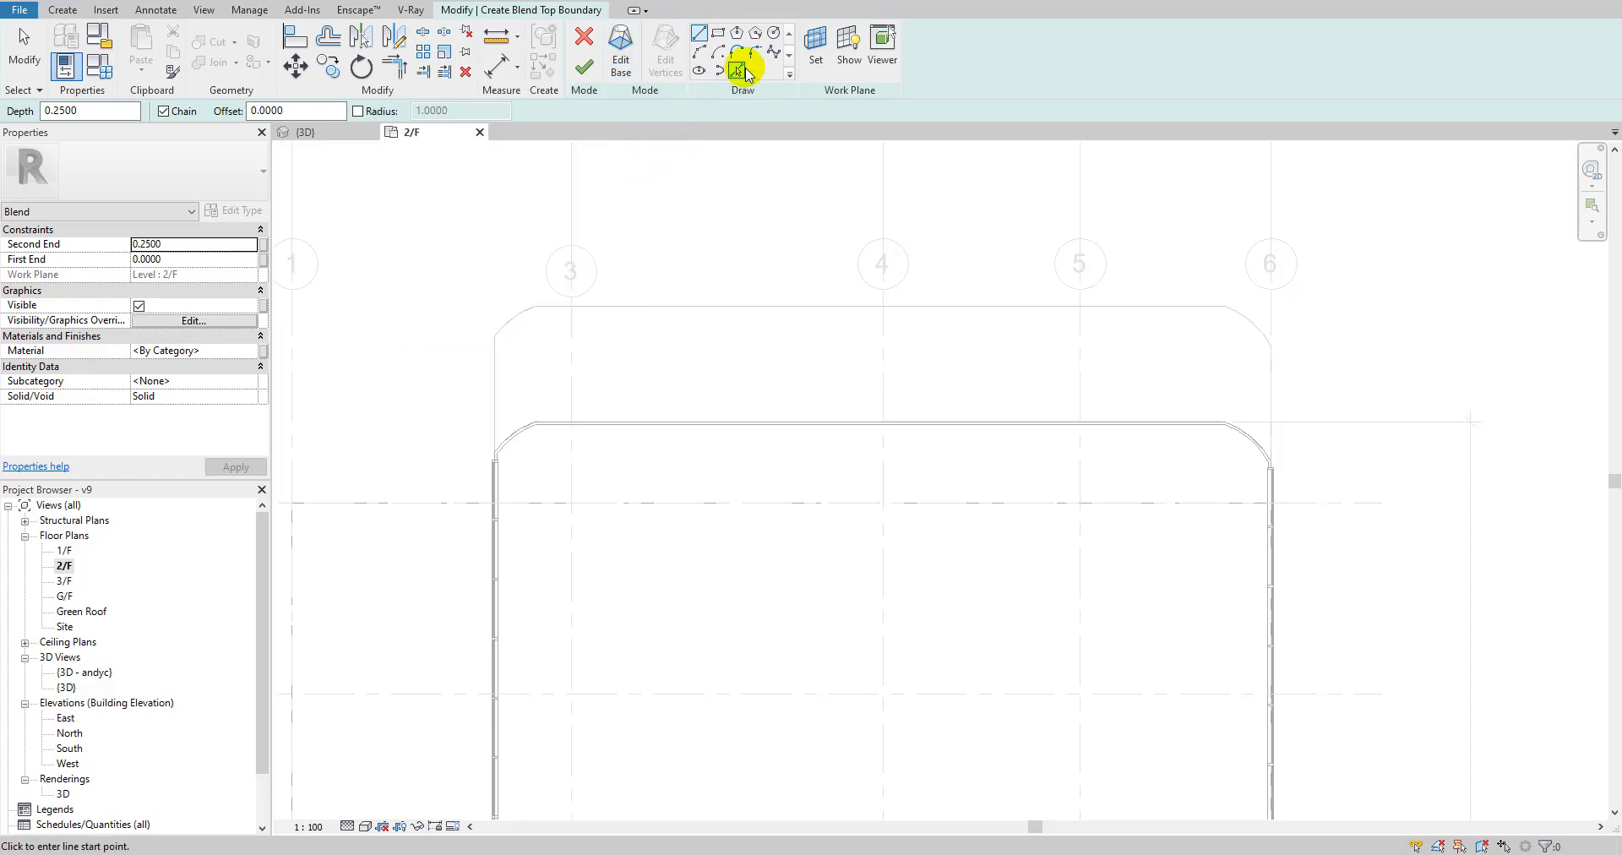
pyautogui.click(743, 72)
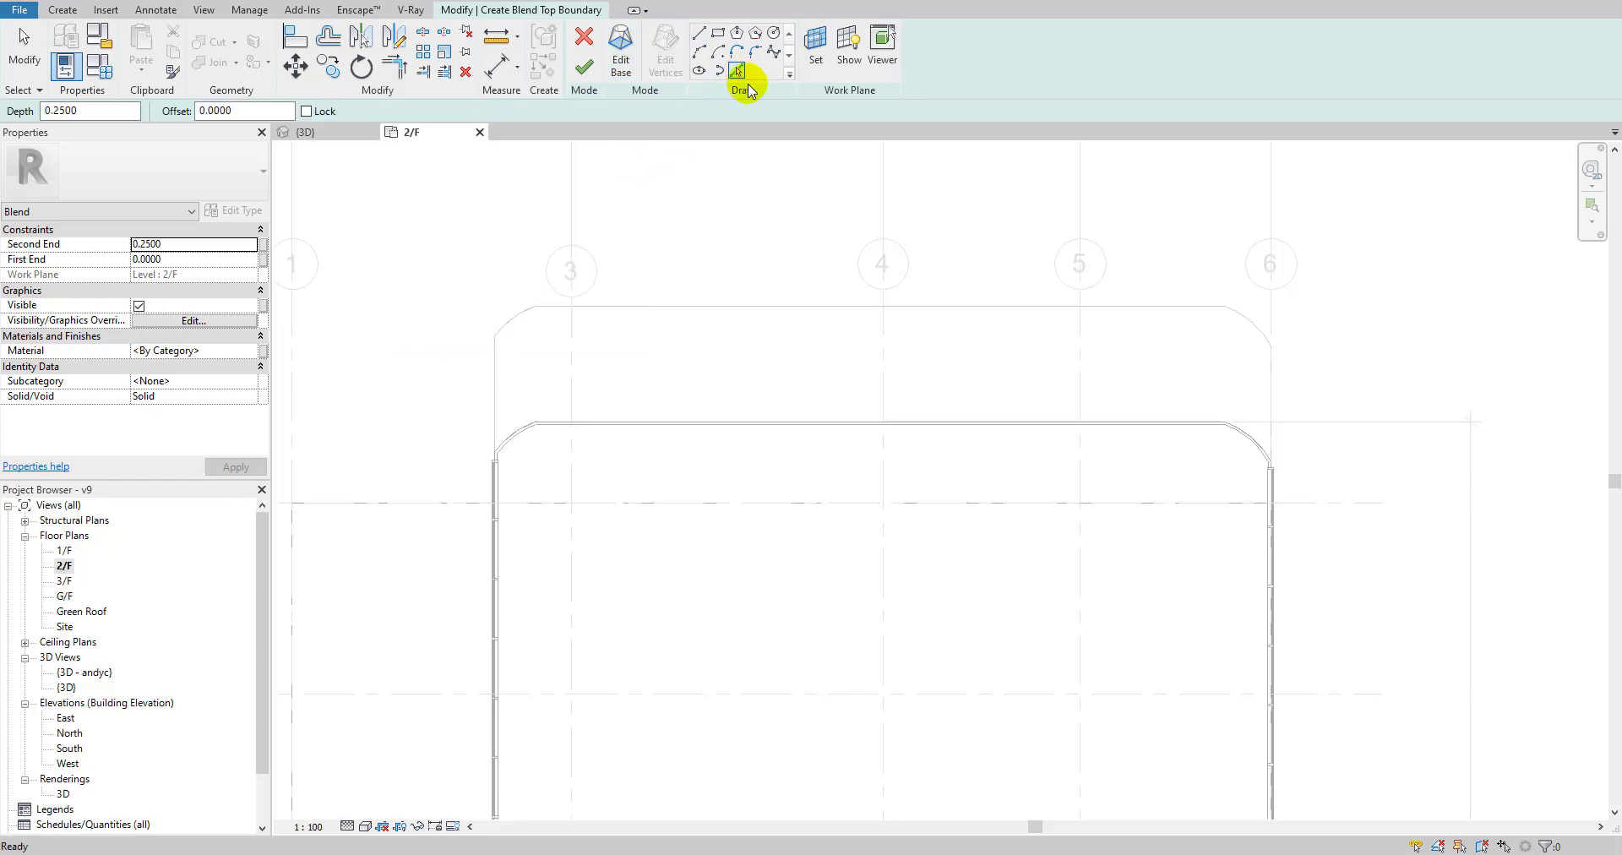
pyautogui.click(492, 353)
pyautogui.click(515, 327)
pyautogui.click(648, 308)
pyautogui.click(1244, 319)
pyautogui.click(1272, 374)
# Offset the top boundary's corner arc and side edge near grid 3 and its front edge 0.075 inward.
pyautogui.scroll(4, 1286, 377)
pyautogui.scroll(-3, 1276, 409)
pyautogui.scroll(5, 1195, 287)
pyautogui.scroll(-3, 1271, 303)
pyautogui.moveTo(1255, 149); pyautogui.dragTo(1248, 314, button='middle')
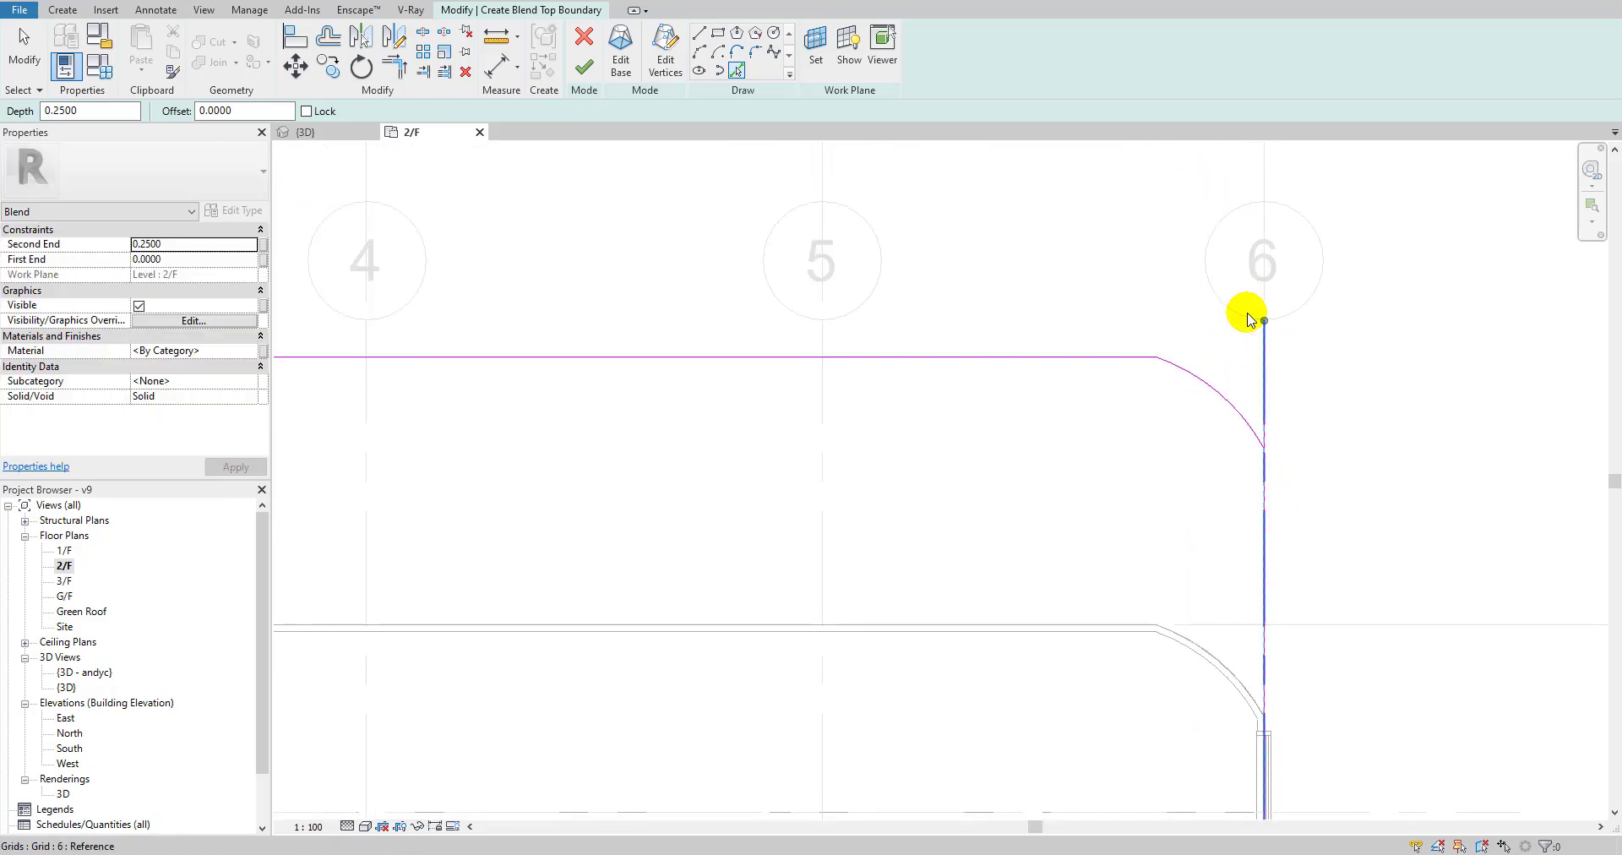
pyautogui.scroll(3, 1257, 524)
pyautogui.scroll(-4, 1277, 465)
pyautogui.moveTo(778, 446); pyautogui.dragTo(883, 461, button='middle')
pyautogui.scroll(-3, 525, 420)
pyautogui.scroll(4, 460, 465)
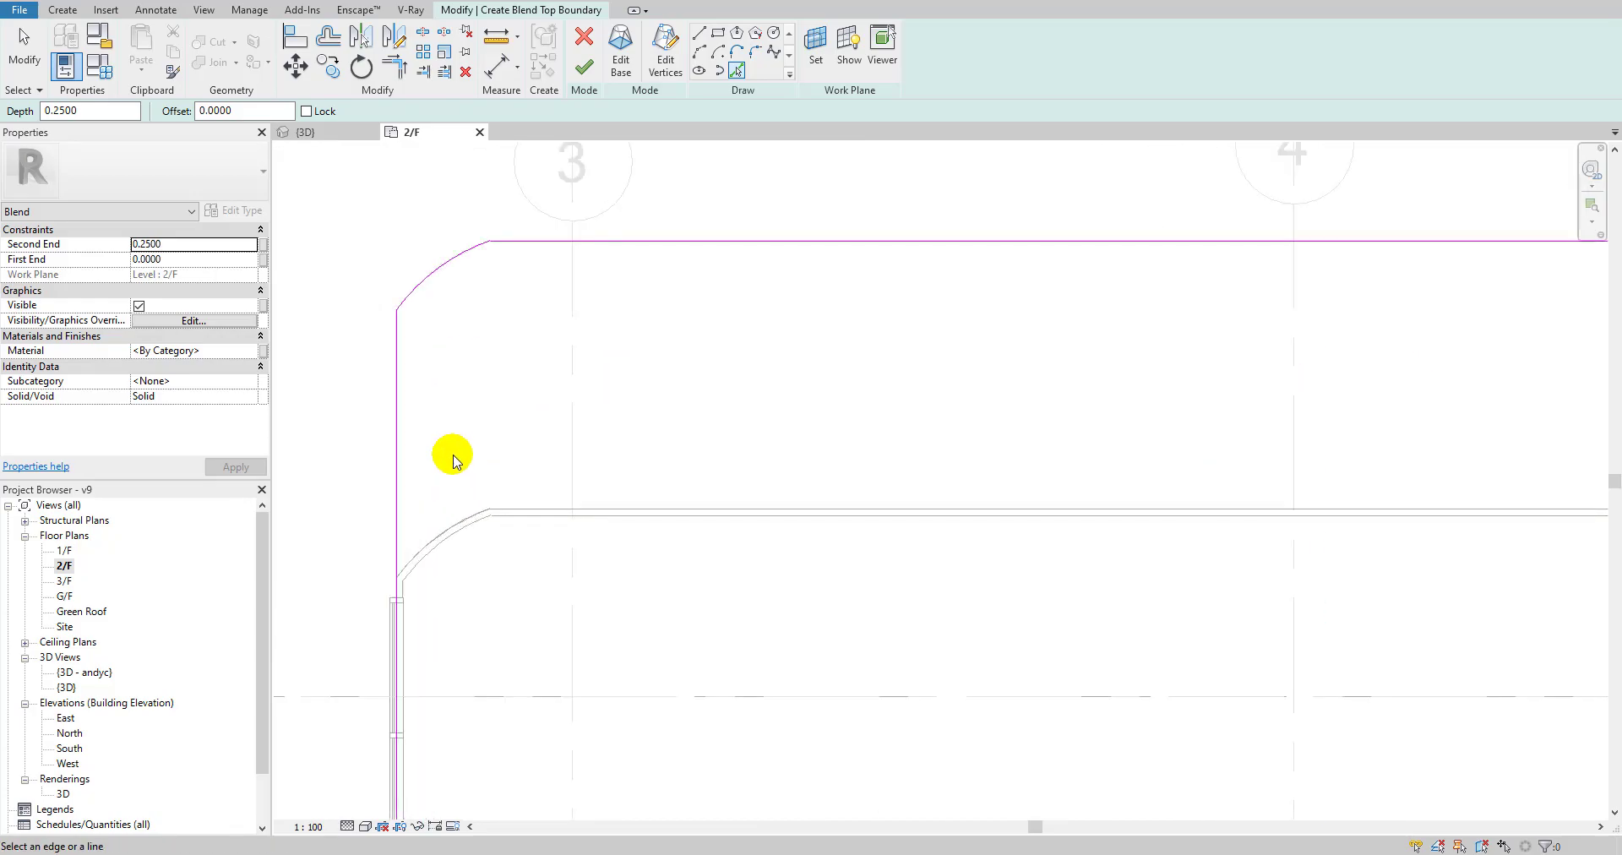
pyautogui.click(263, 112)
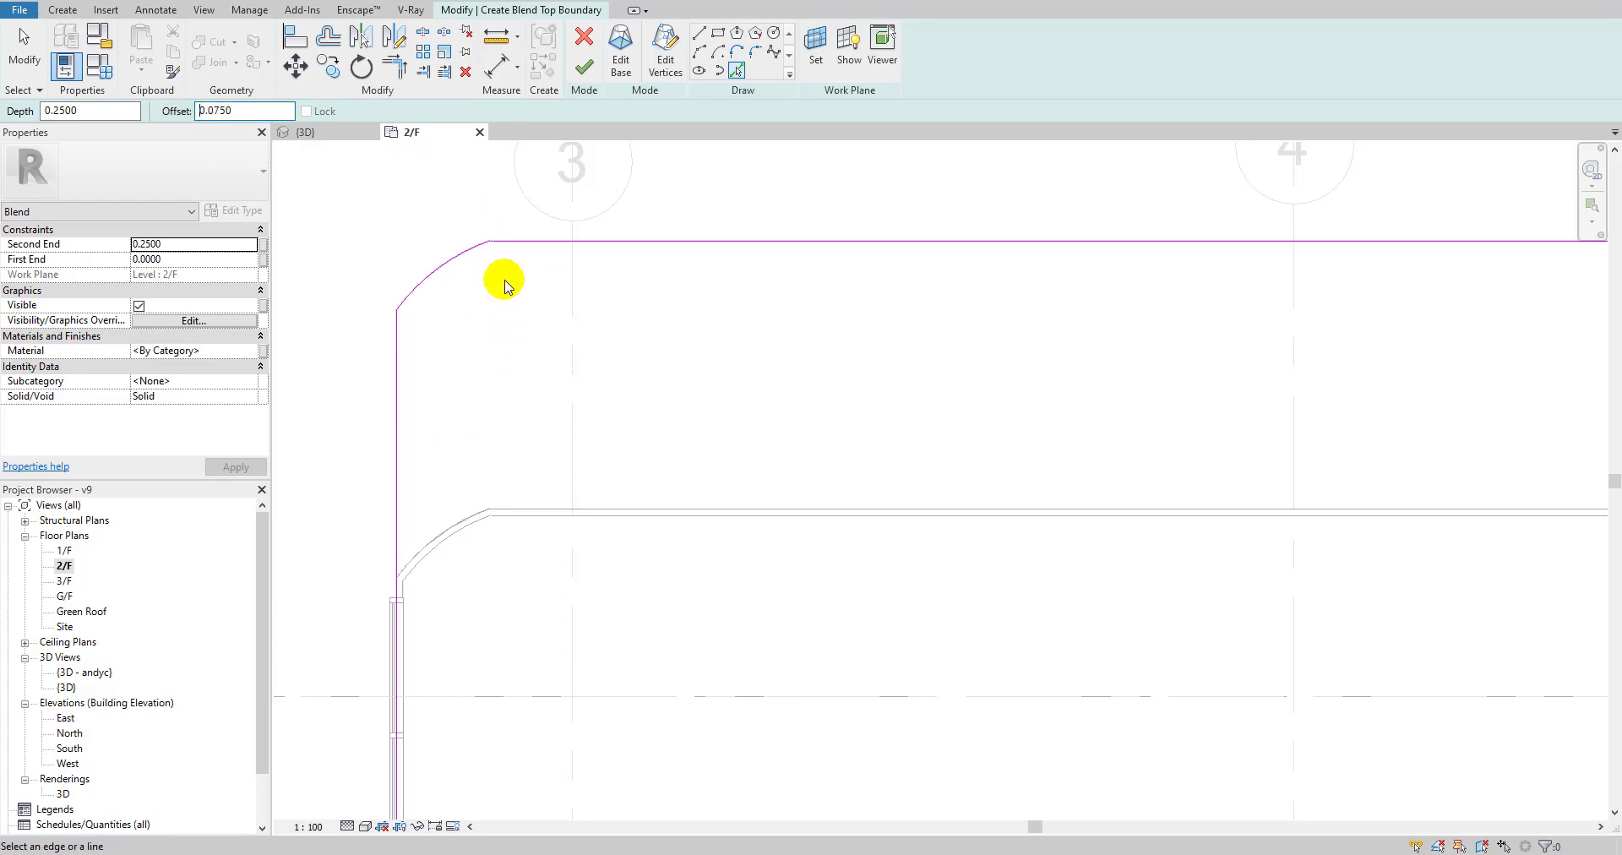
pyautogui.click(440, 270)
pyautogui.click(395, 351)
pyautogui.click(554, 243)
# Offset the top boundary's corner arc and side edge at grid 6 inward by 0.075.
pyautogui.scroll(-3, 577, 266)
pyautogui.moveTo(1127, 348); pyautogui.dragTo(602, 339, button='middle')
pyautogui.scroll(1, 949, 303)
pyautogui.scroll(2, 948, 304)
pyautogui.click(734, 245)
pyautogui.click(772, 363)
# Add zero-offset end lines to the top boundary along the curtain wall ends near grid 6 and grid 3.
pyautogui.scroll(6, 814, 530)
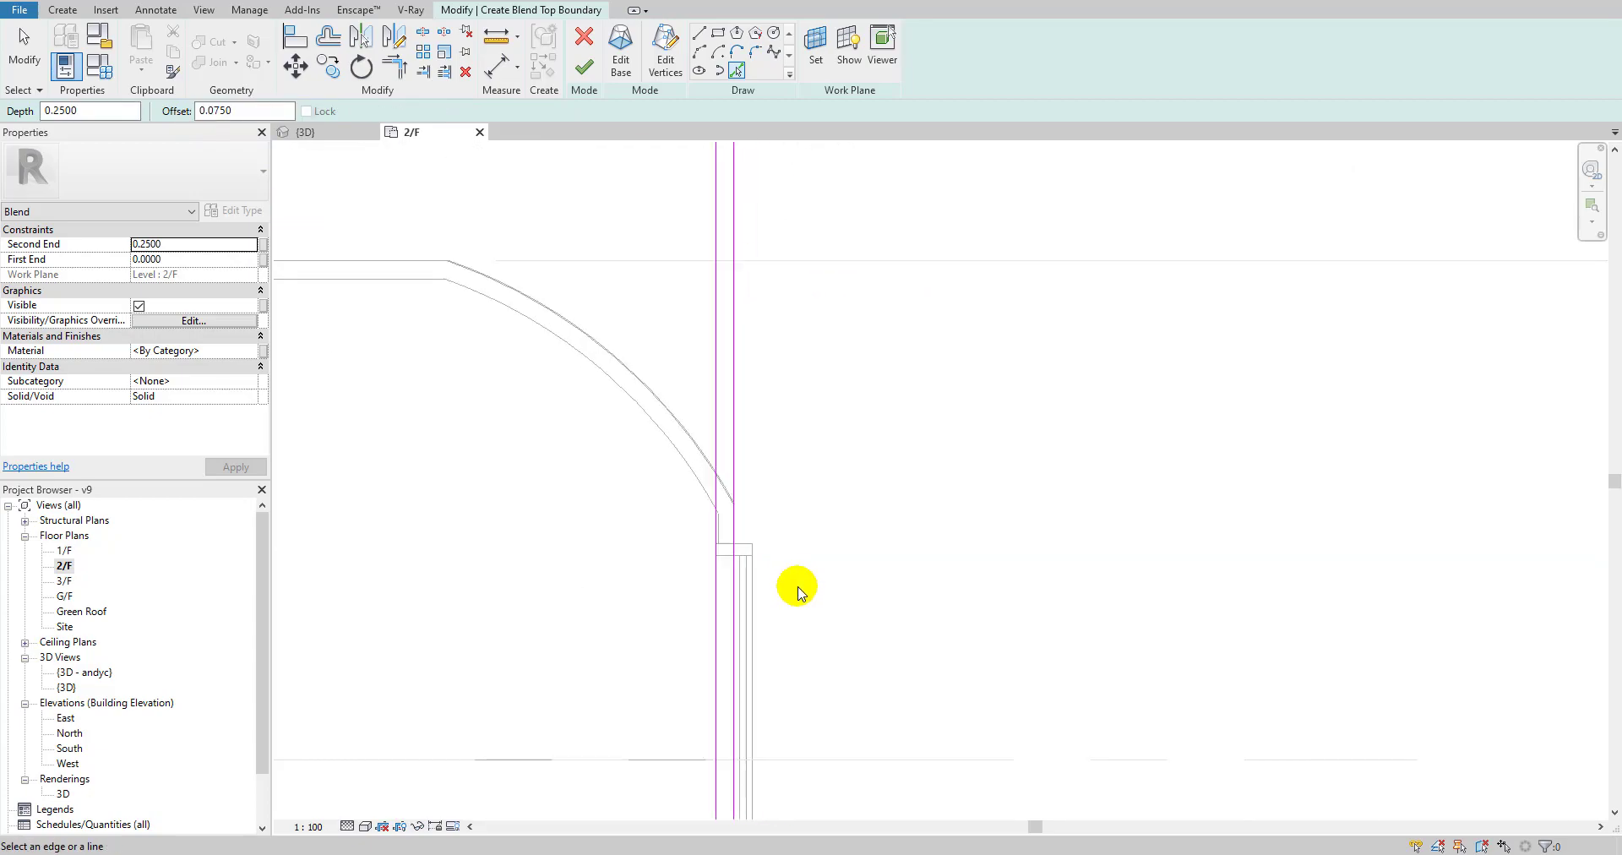
pyautogui.click(721, 509)
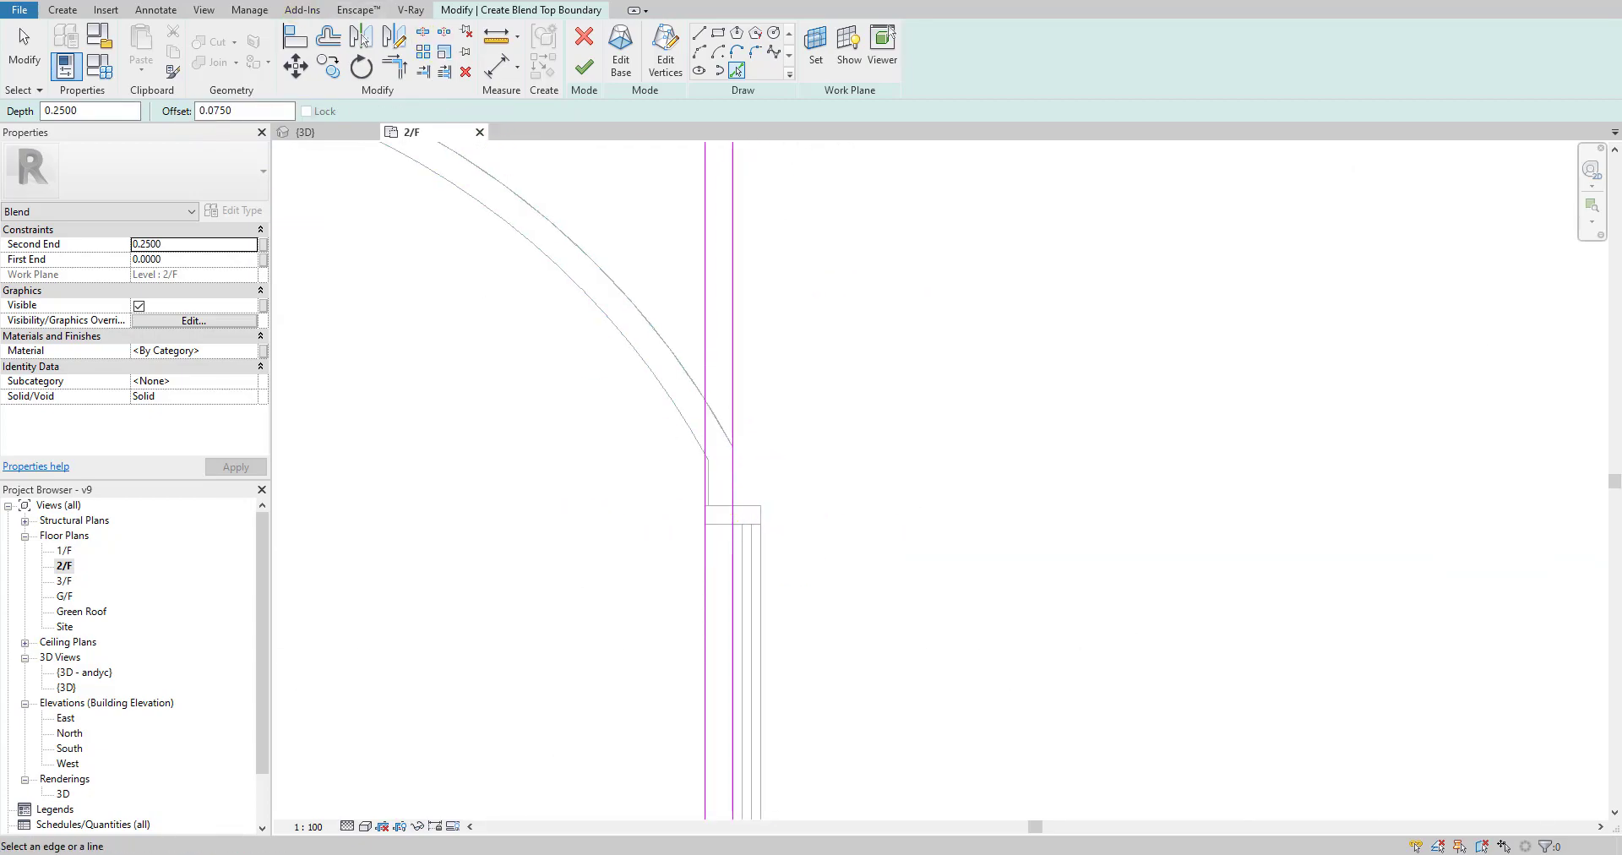
pyautogui.write('00')
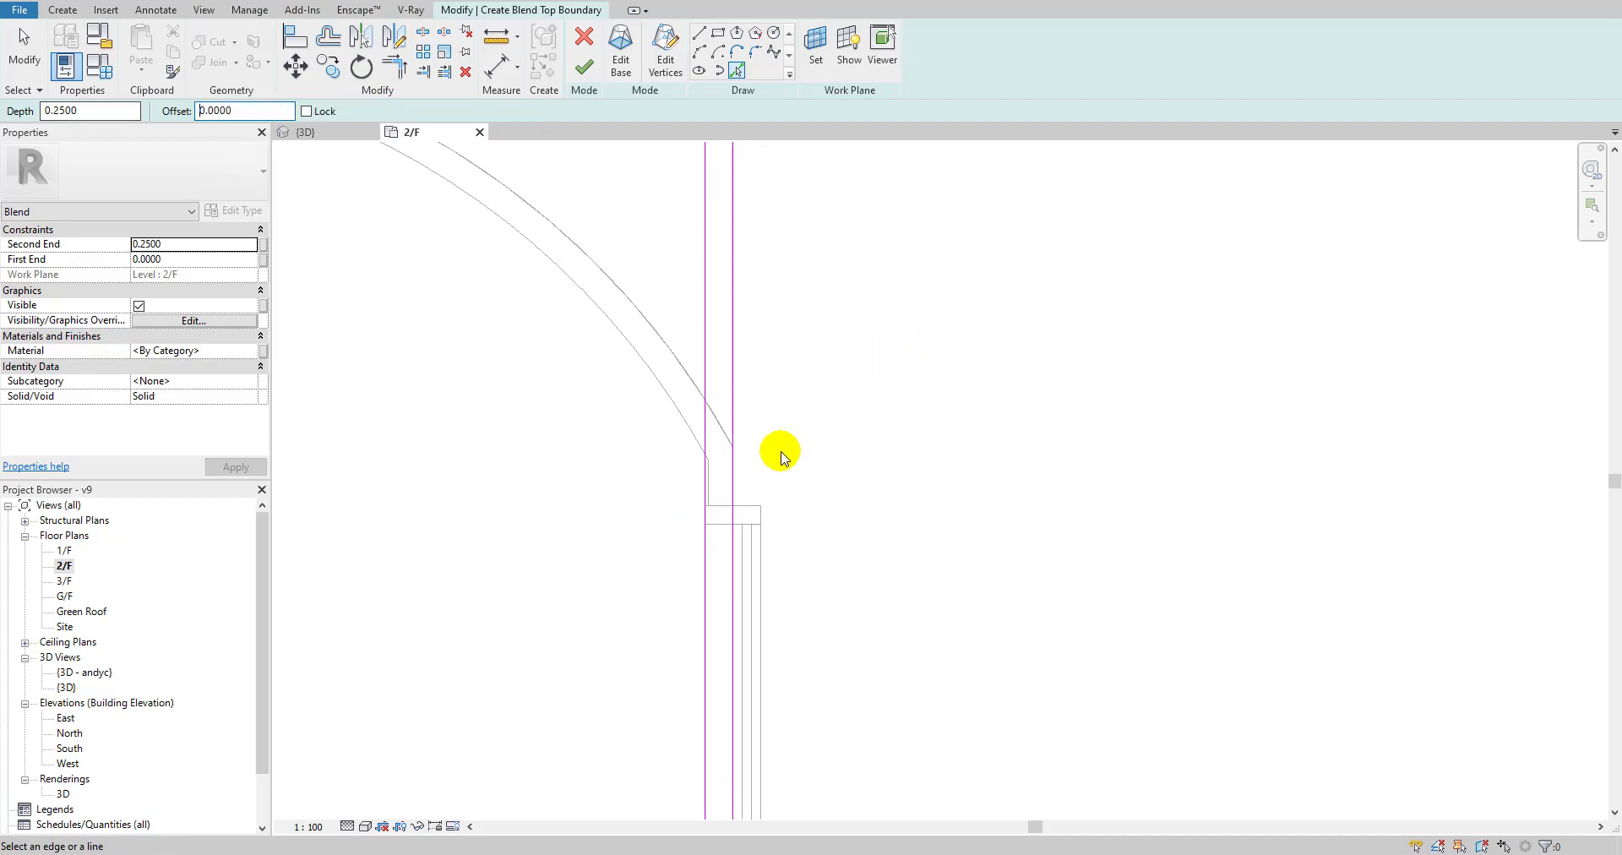
pyautogui.click(717, 505)
pyautogui.scroll(-3, 710, 333)
pyautogui.moveTo(507, 399); pyautogui.dragTo(1090, 461, button='middle')
pyautogui.moveTo(423, 495); pyautogui.dragTo(992, 460, button='middle')
pyautogui.scroll(-2, 992, 459)
pyautogui.moveTo(355, 482); pyautogui.dragTo(764, 413, button='middle')
pyautogui.scroll(4, 475, 363)
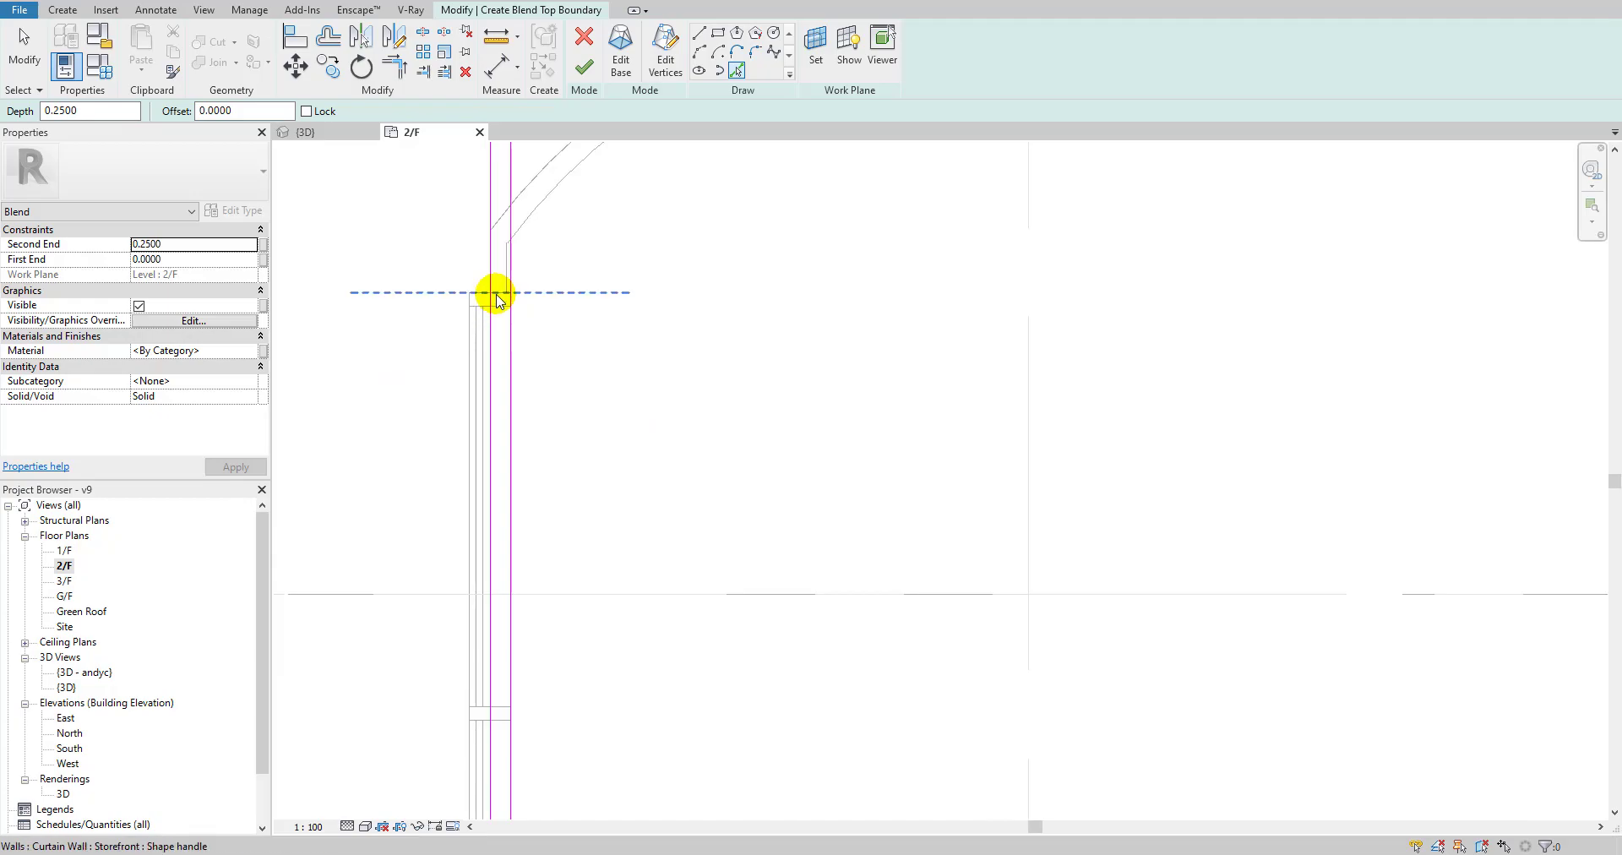
pyautogui.click(494, 293)
# Trim the outer and inner side lines to the end line beside the curtain wall near grid 3.
pyautogui.press('t')
pyautogui.press('r')
pyautogui.click(505, 288)
pyautogui.click(490, 255)
pyautogui.click(500, 291)
pyautogui.click(510, 267)
# Trim the top boundary's lines at the grid 6 corner and against the curtain wall's end line there.
pyautogui.scroll(-6, 582, 253)
pyautogui.moveTo(883, 415); pyautogui.dragTo(874, 631, button='middle')
pyautogui.moveTo(1327, 360); pyautogui.dragTo(481, 386, button='middle')
pyautogui.scroll(5, 623, 424)
pyautogui.click(489, 238)
pyautogui.click(504, 223)
pyautogui.click(518, 262)
pyautogui.scroll(-5, 563, 269)
pyautogui.moveTo(659, 506); pyautogui.dragTo(789, 235, button='middle')
pyautogui.scroll(6, 651, 279)
pyautogui.click(695, 296)
pyautogui.click(714, 360)
pyautogui.click(722, 328)
# Finish the top boundary sketch to create the blend, and show the form in the 3D view.
pyautogui.scroll(-7, 752, 308)
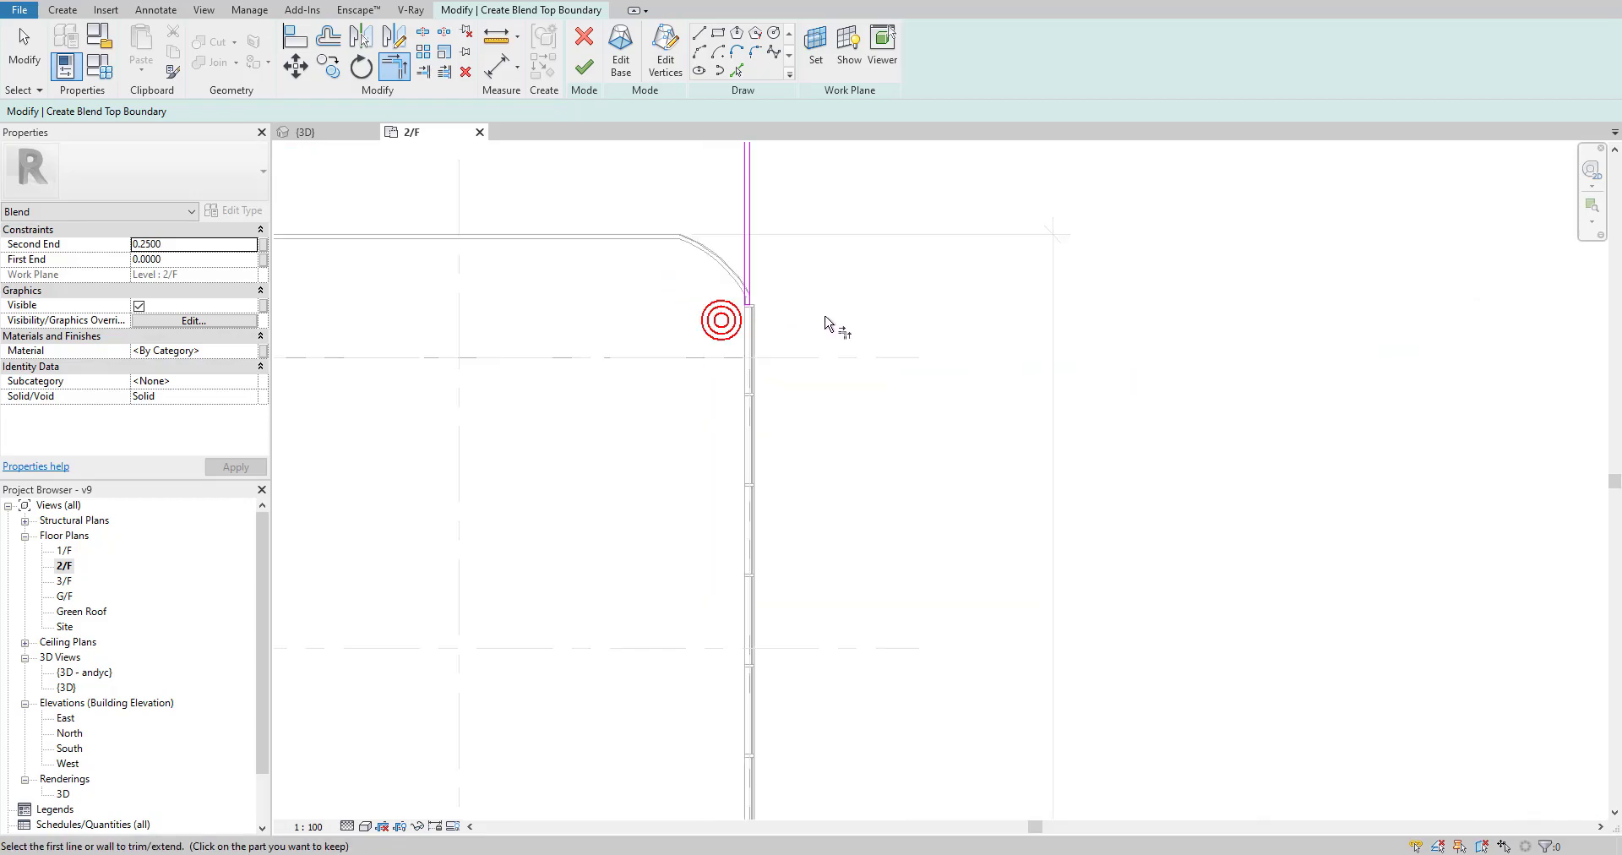
pyautogui.scroll(-1, 932, 383)
pyautogui.moveTo(932, 383)
pyautogui.mouseDown(button='middle')
pyautogui.moveTo(1268, 540)
pyautogui.moveTo(1354, 623)
pyautogui.mouseUp(button='middle')
pyautogui.scroll(-2, 976, 290)
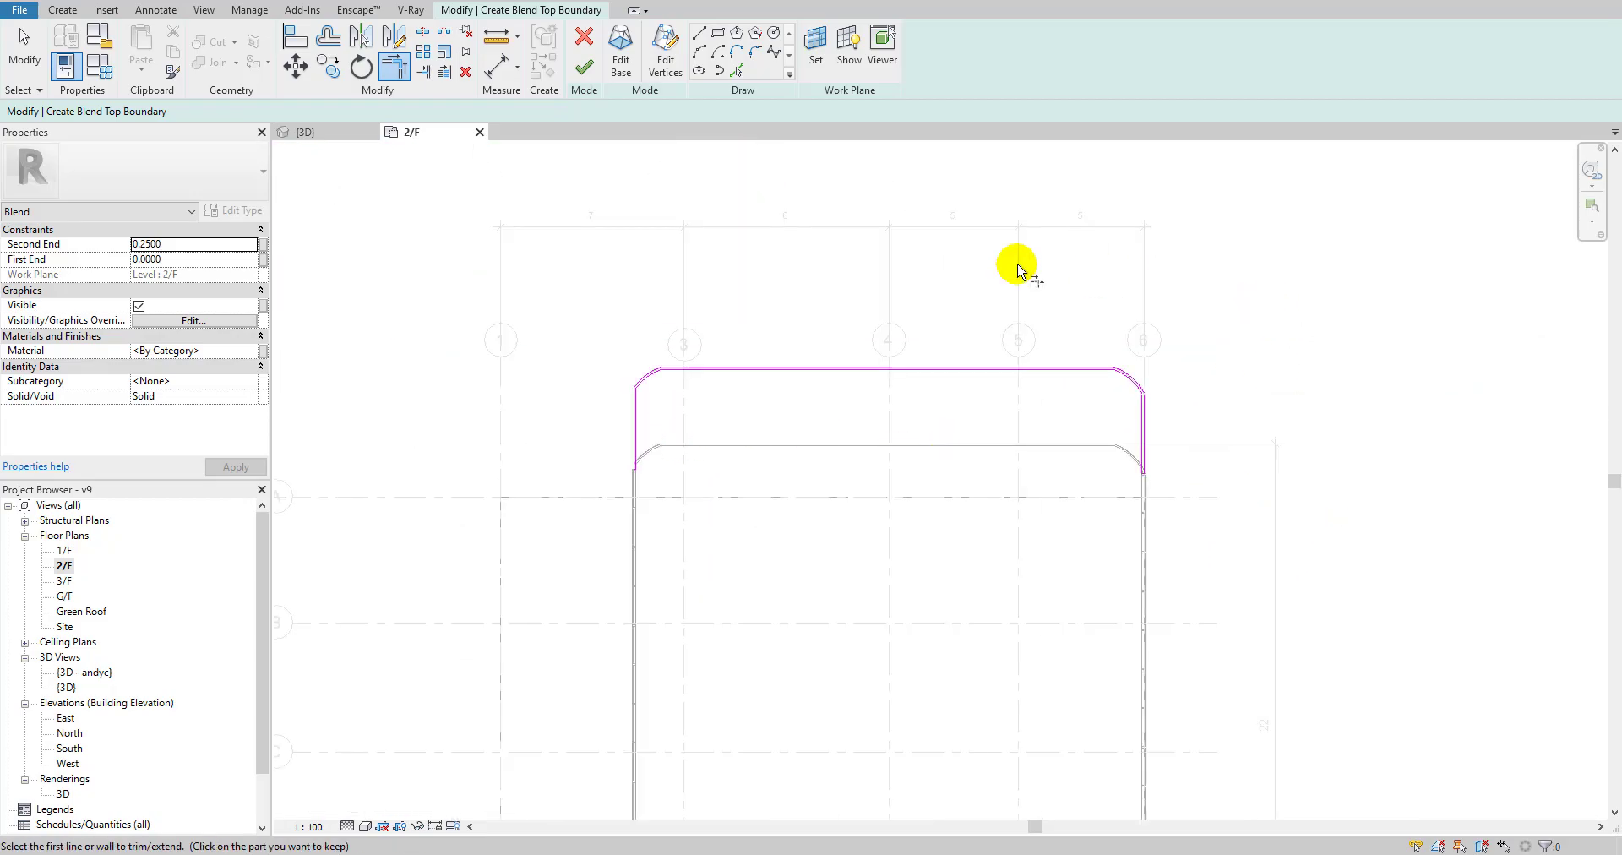
pyautogui.click(584, 67)
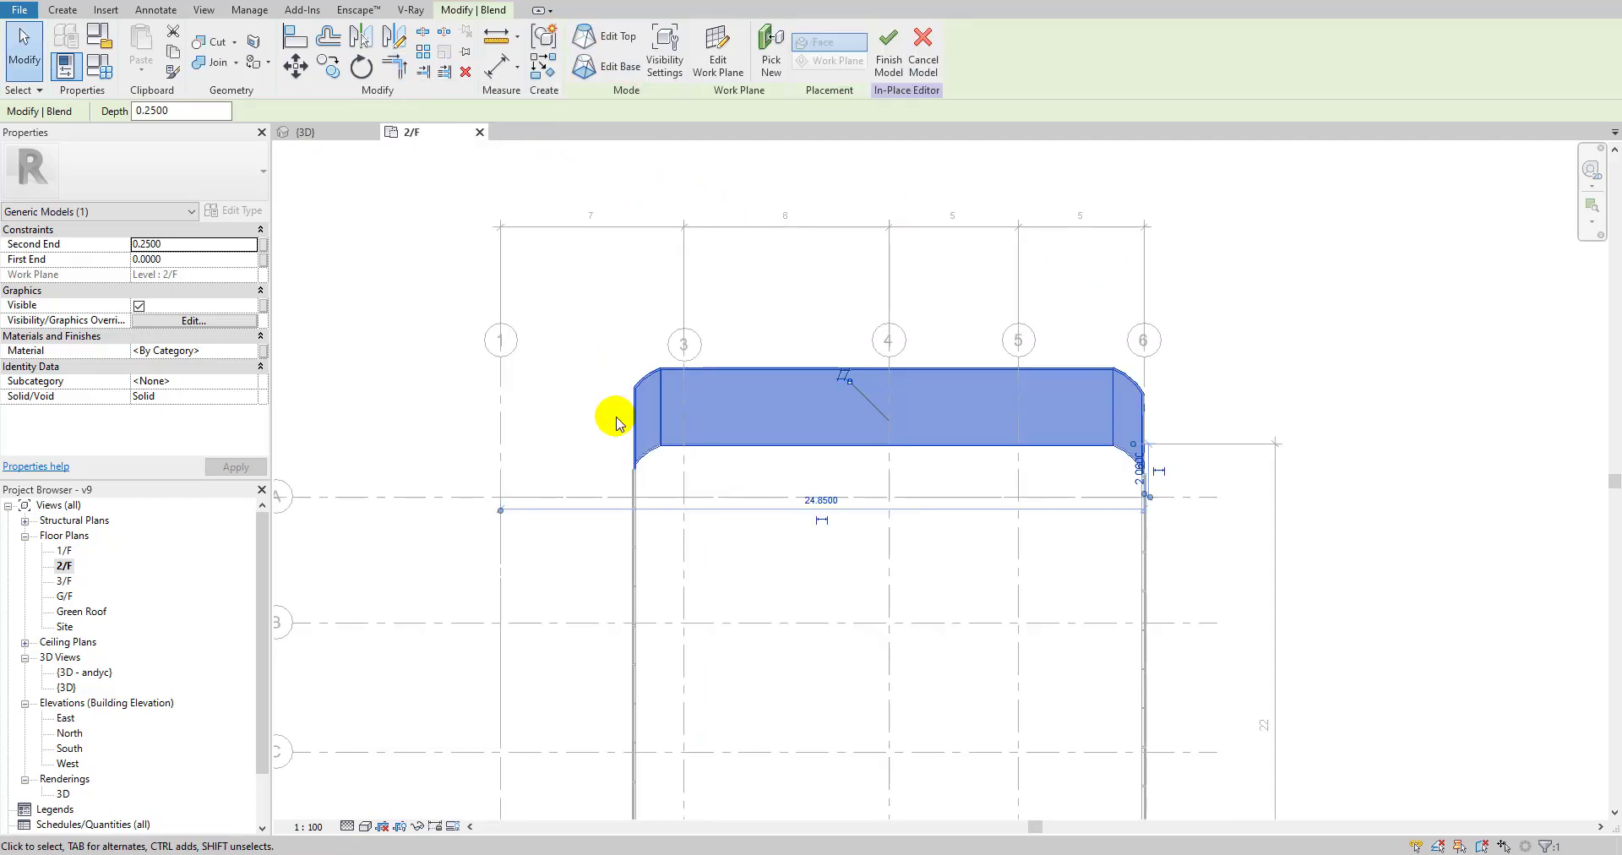
pyautogui.click(332, 135)
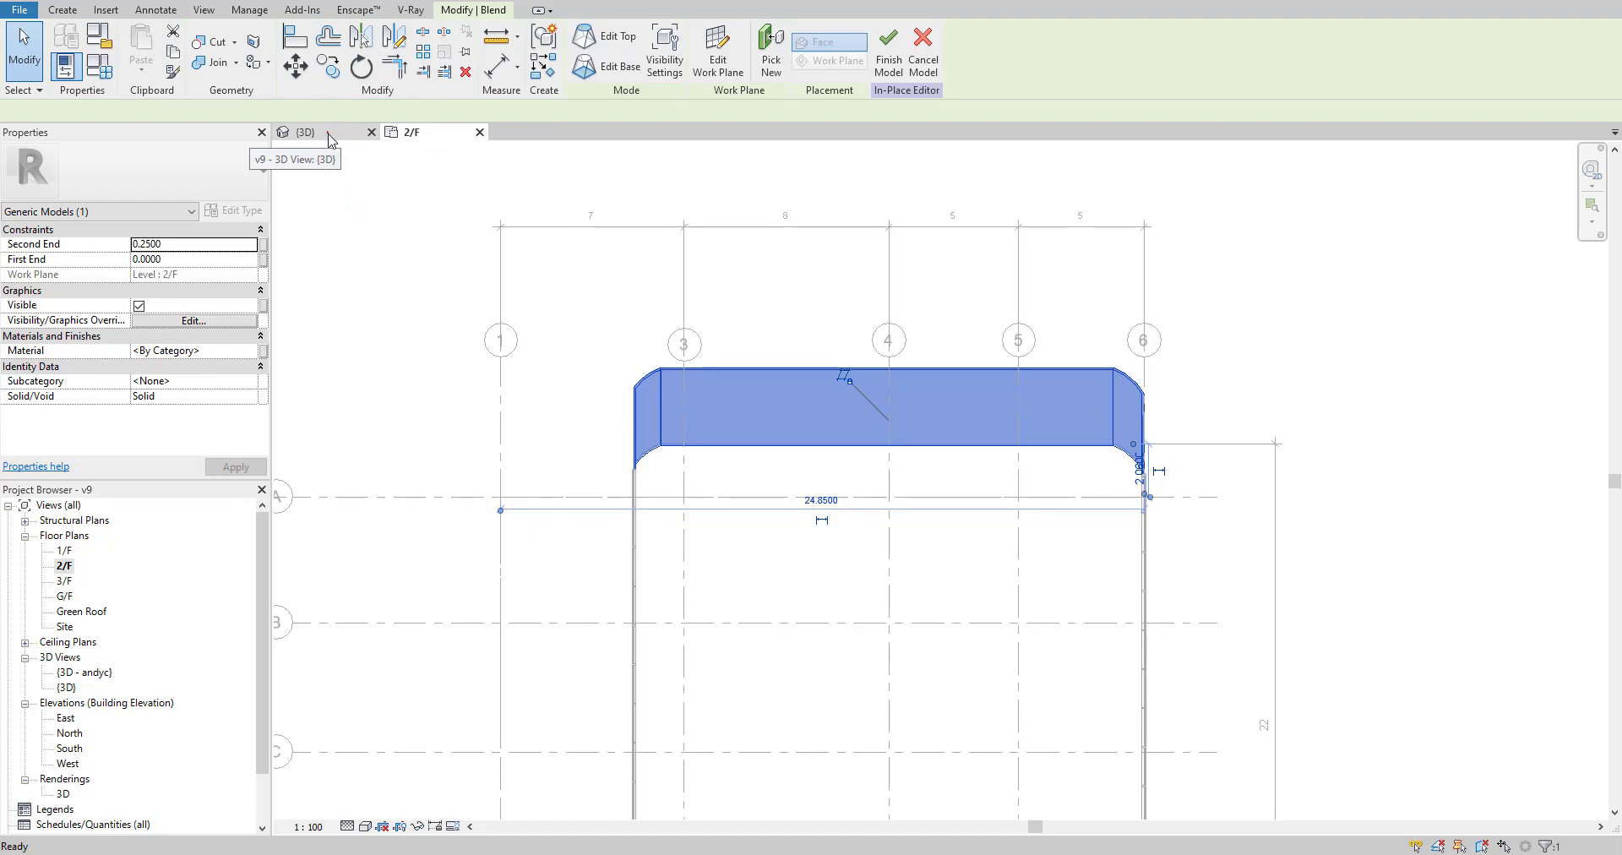
pyautogui.keyDown('shift'); pyautogui.moveTo(507, 438); pyautogui.dragTo(986, 526, button='middle'); pyautogui.keyUp('shift')
pyautogui.keyDown('shift'); pyautogui.moveTo(930, 617); pyautogui.dragTo(993, 617, button='middle'); pyautogui.keyUp('shift')
pyautogui.keyDown('shift'); pyautogui.moveTo(781, 551); pyautogui.dragTo(840, 535, button='middle'); pyautogui.keyUp('shift')
pyautogui.scroll(3, 816, 517)
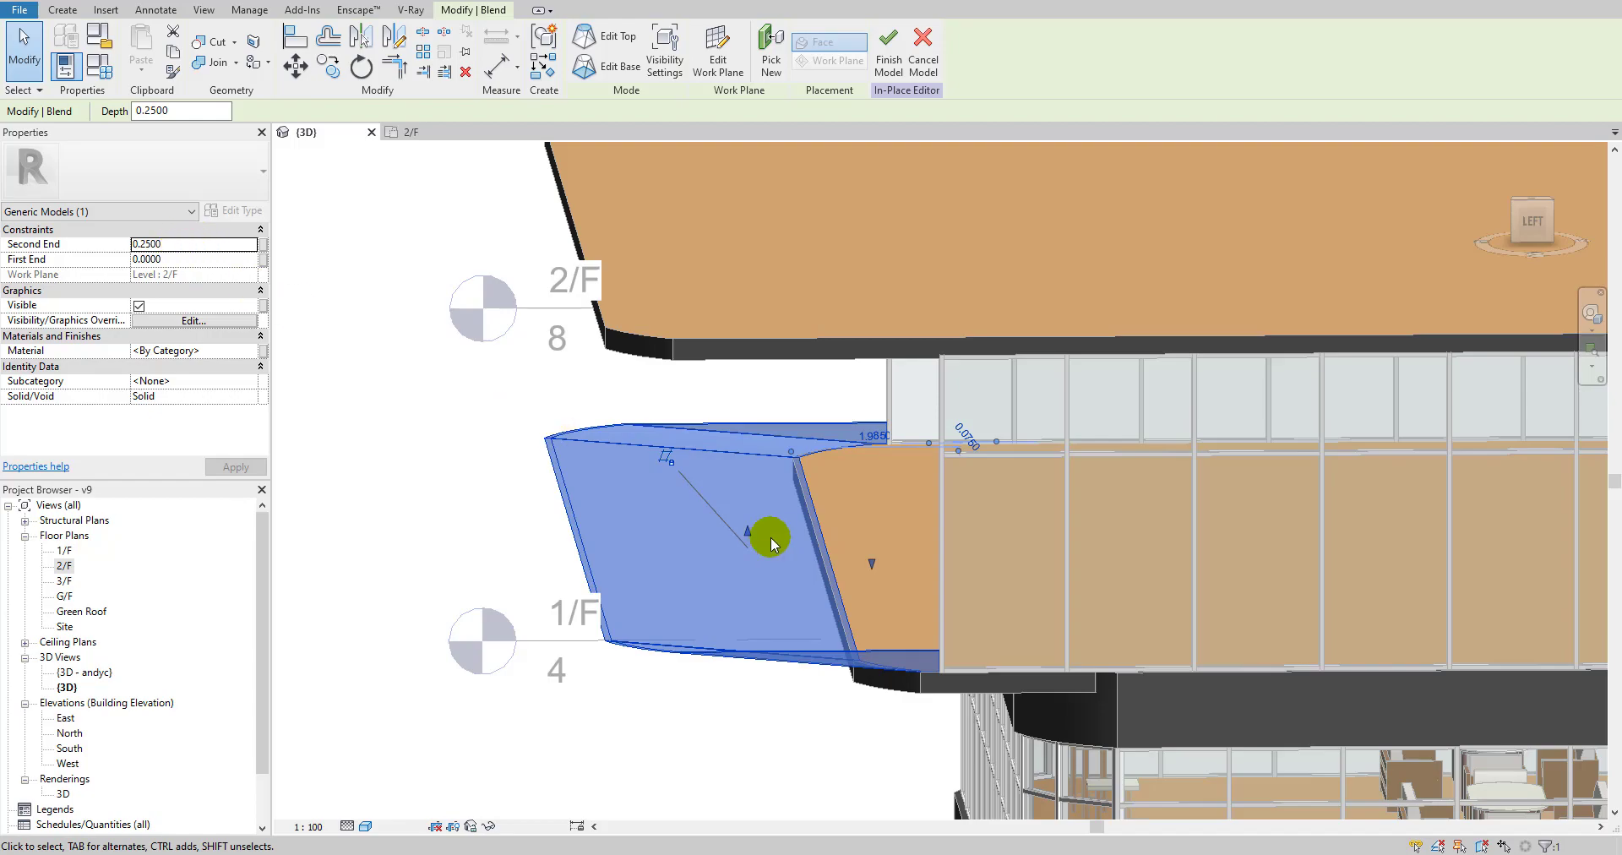
# Stretch the blend's top face up to the underside of the 3/F slab, to a Second End of 3.7450.
pyautogui.click(195, 245)
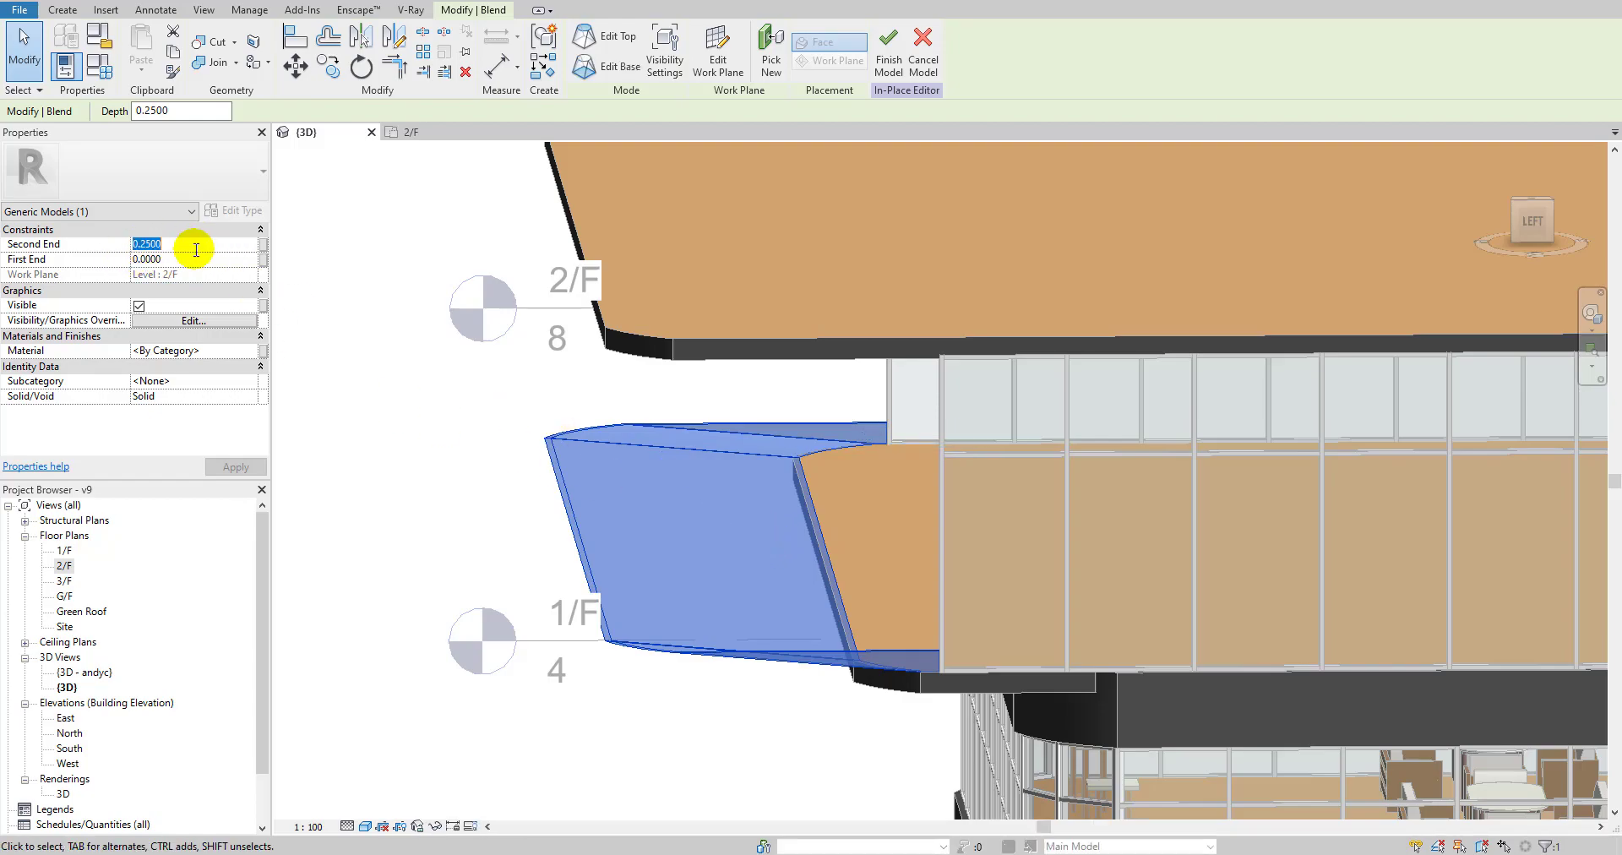
pyautogui.click(673, 529)
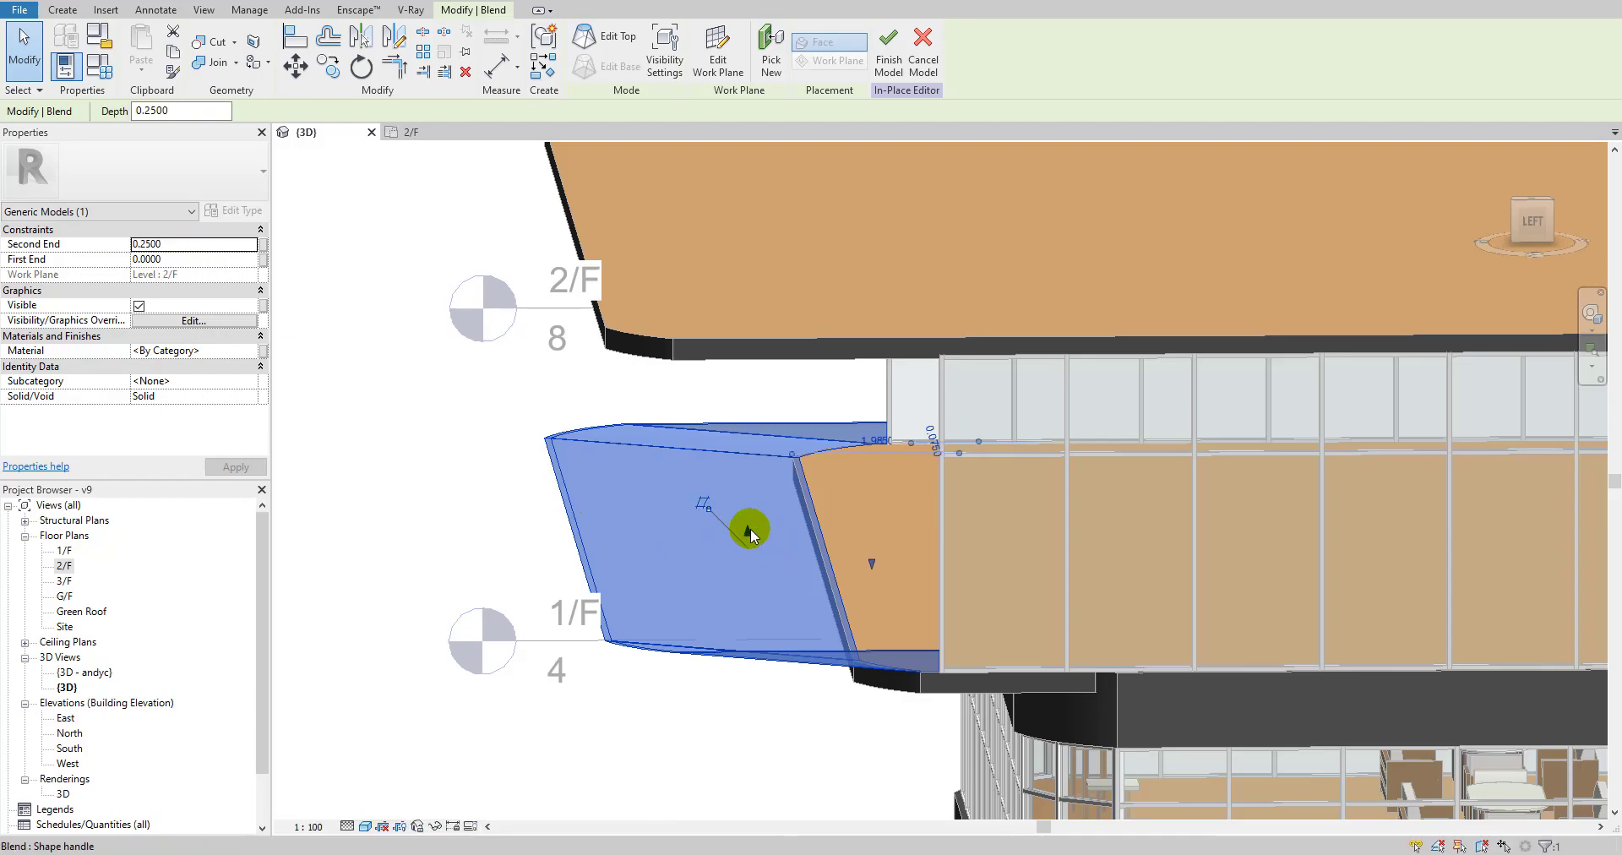
pyautogui.moveTo(748, 535); pyautogui.dragTo(742, 427)
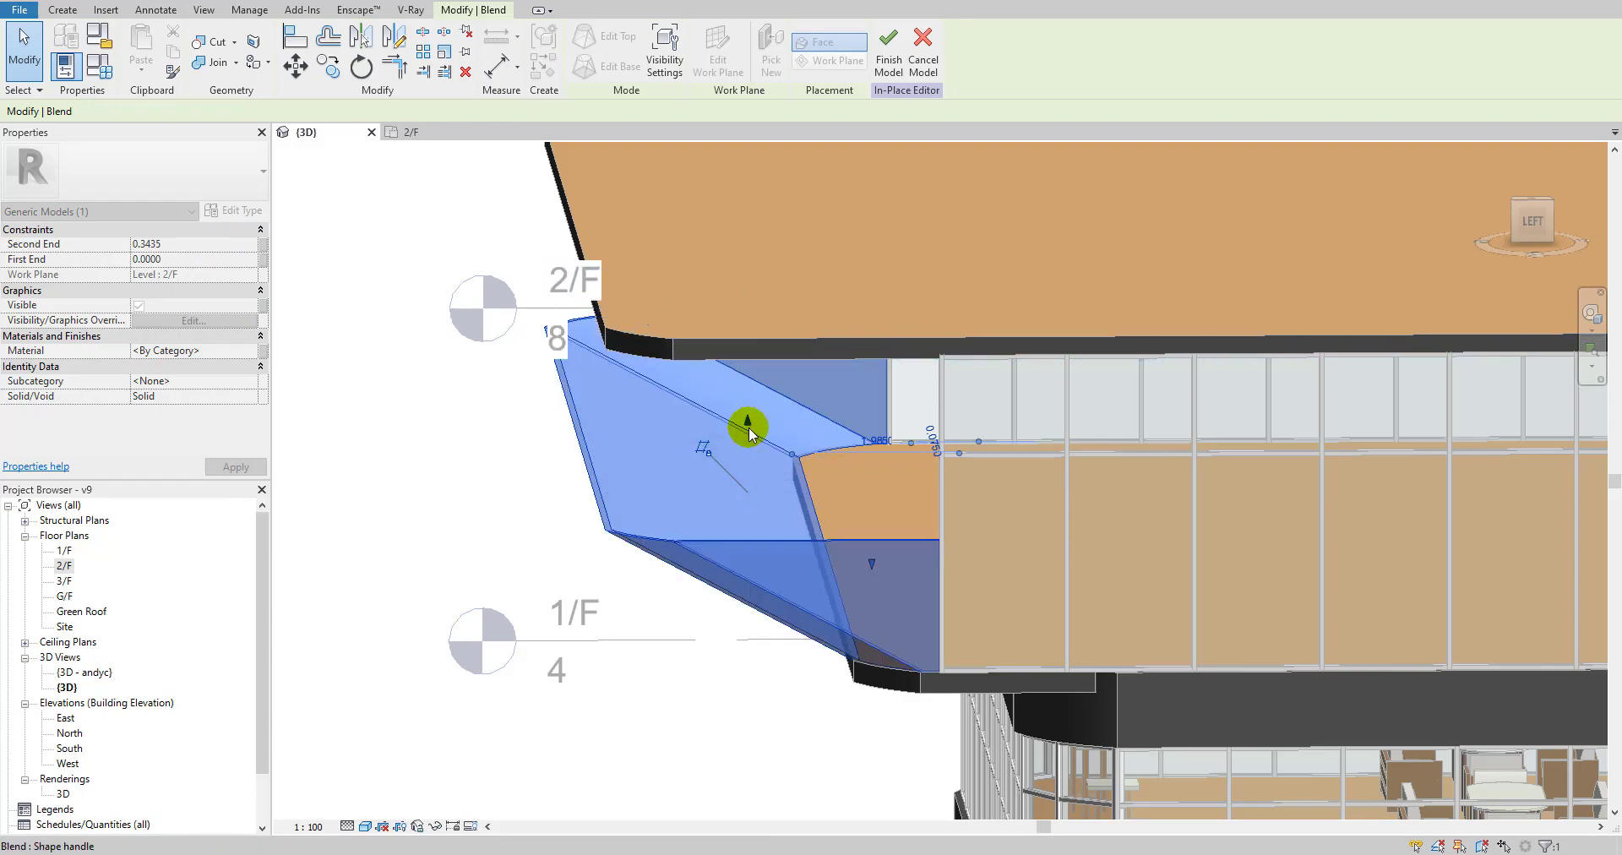
pyautogui.click(1540, 221)
pyautogui.scroll(5, 1052, 444)
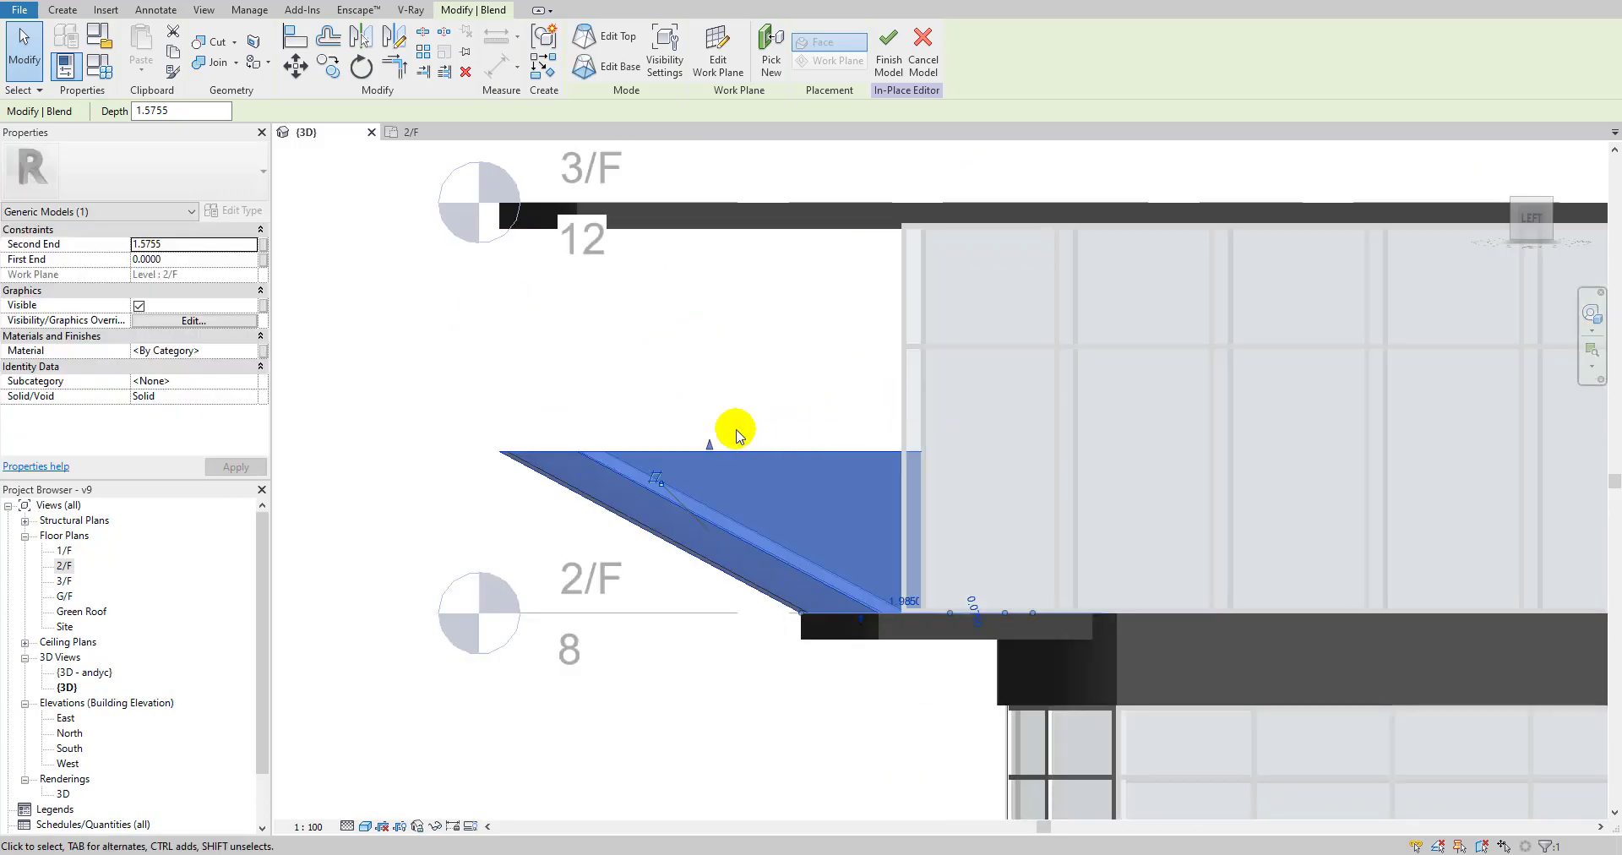
pyautogui.moveTo(710, 450); pyautogui.dragTo(711, 229)
# Examine how the blend meets the 2/F and 3/F slab edges and the curtain walls at both ends.
pyautogui.scroll(3, 714, 228)
pyautogui.scroll(-5, 778, 365)
pyautogui.scroll(5, 855, 575)
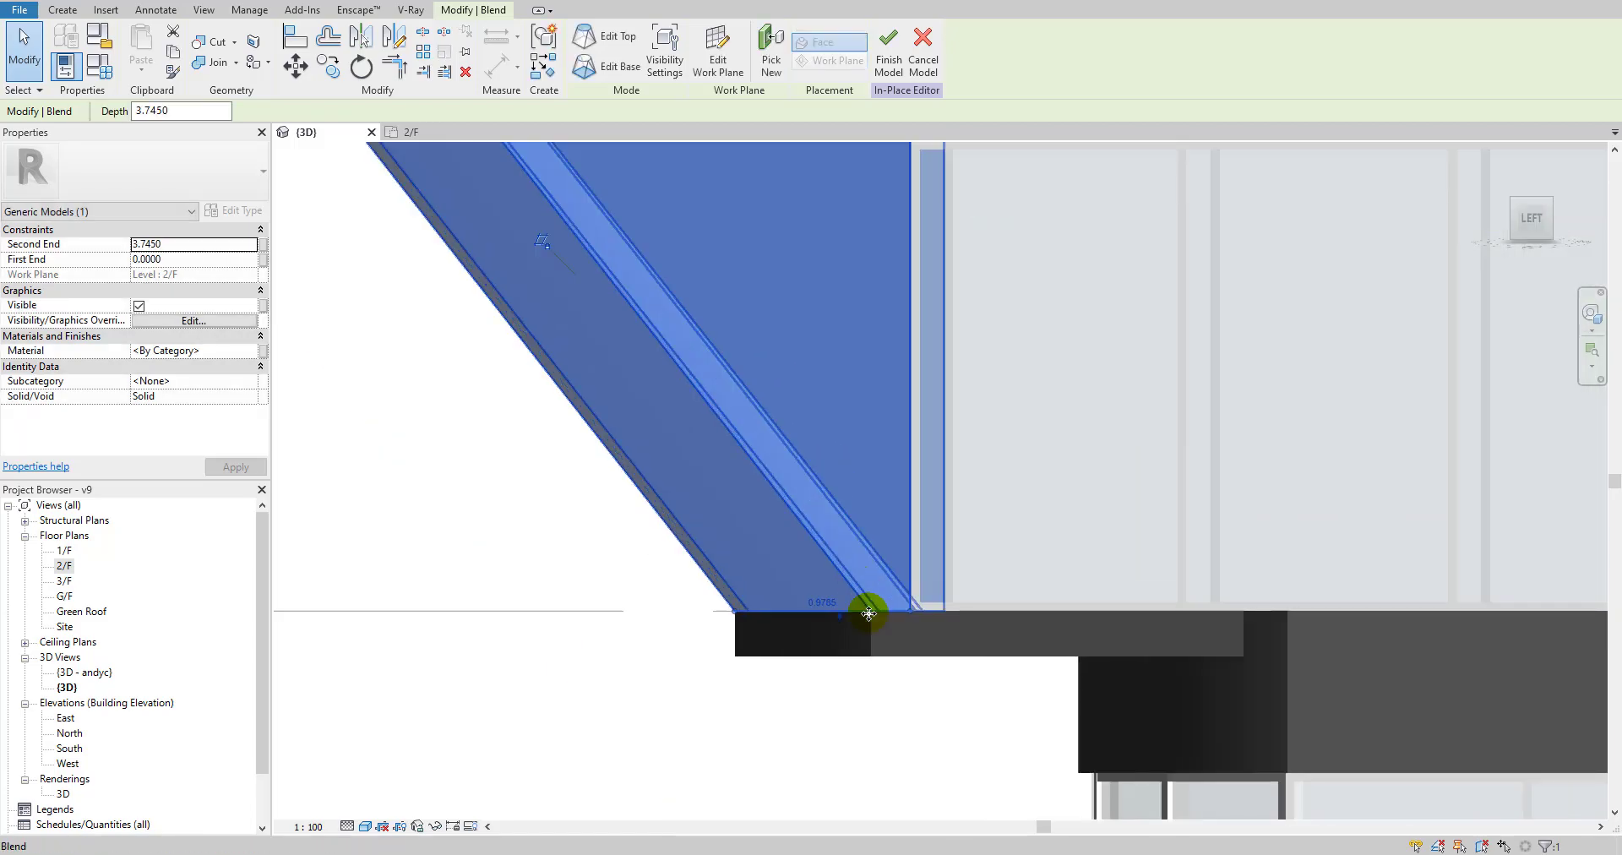
pyautogui.scroll(-3, 955, 637)
pyautogui.scroll(2, 911, 606)
pyautogui.moveTo(906, 617); pyautogui.dragTo(901, 610)
pyautogui.scroll(-3, 898, 569)
pyautogui.scroll(2, 916, 600)
pyautogui.scroll(-2, 916, 583)
pyautogui.scroll(-2, 916, 568)
pyautogui.keyDown('shift'); pyautogui.moveTo(894, 506); pyautogui.dragTo(938, 569, button='middle'); pyautogui.keyUp('shift')
pyautogui.scroll(4, 1000, 540)
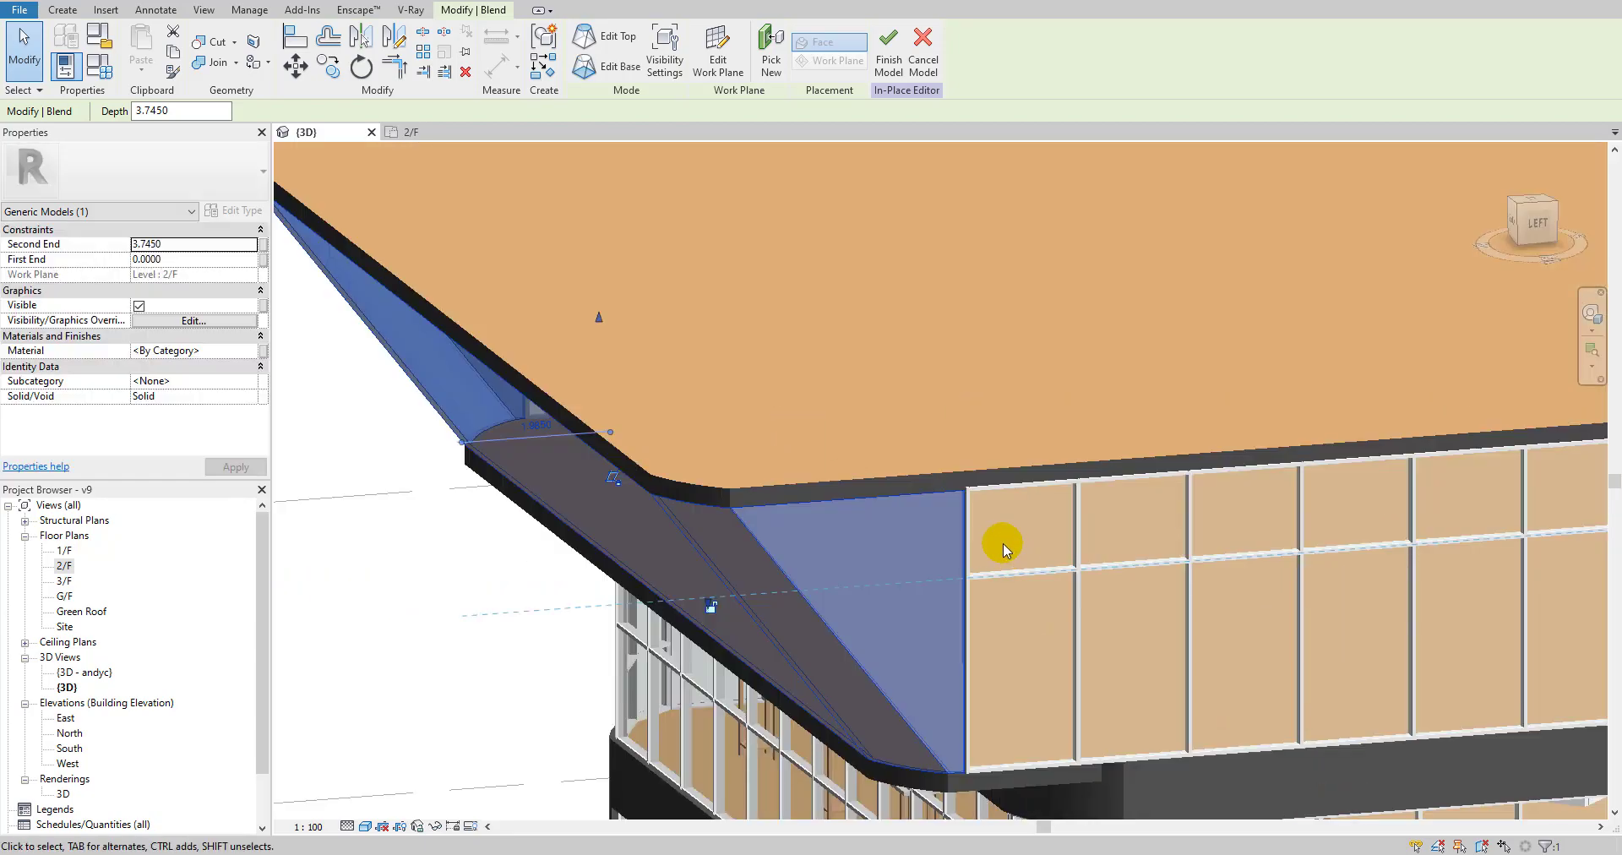
pyautogui.scroll(-1, 936, 548)
pyautogui.keyDown('shift'); pyautogui.moveTo(555, 452); pyautogui.dragTo(536, 569, button='middle'); pyautogui.keyUp('shift')
pyautogui.scroll(5, 554, 625)
pyautogui.moveTo(506, 738); pyautogui.dragTo(606, 770, button='middle')
pyautogui.scroll(-4, 598, 613)
pyautogui.scroll(-2, 633, 518)
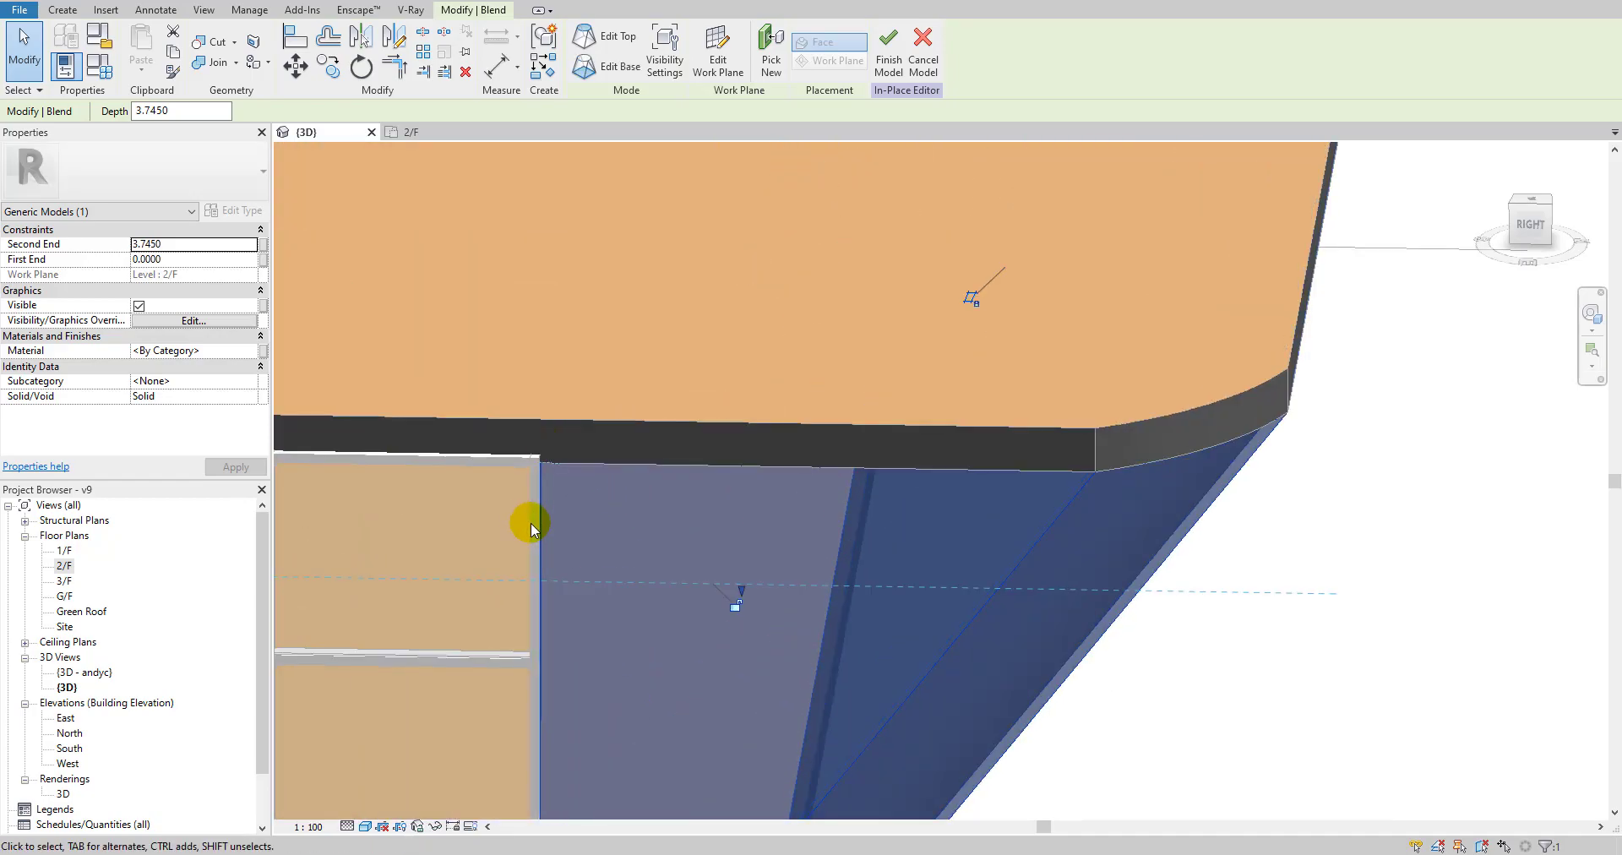
# Finish the in-place blend model.
pyautogui.scroll(-4, 532, 526)
pyautogui.keyDown('shift'); pyautogui.moveTo(782, 475); pyautogui.dragTo(342, 505, button='middle'); pyautogui.keyUp('shift')
pyautogui.keyDown('shift'); pyautogui.moveTo(971, 479); pyautogui.dragTo(927, 495, button='middle'); pyautogui.keyUp('shift')
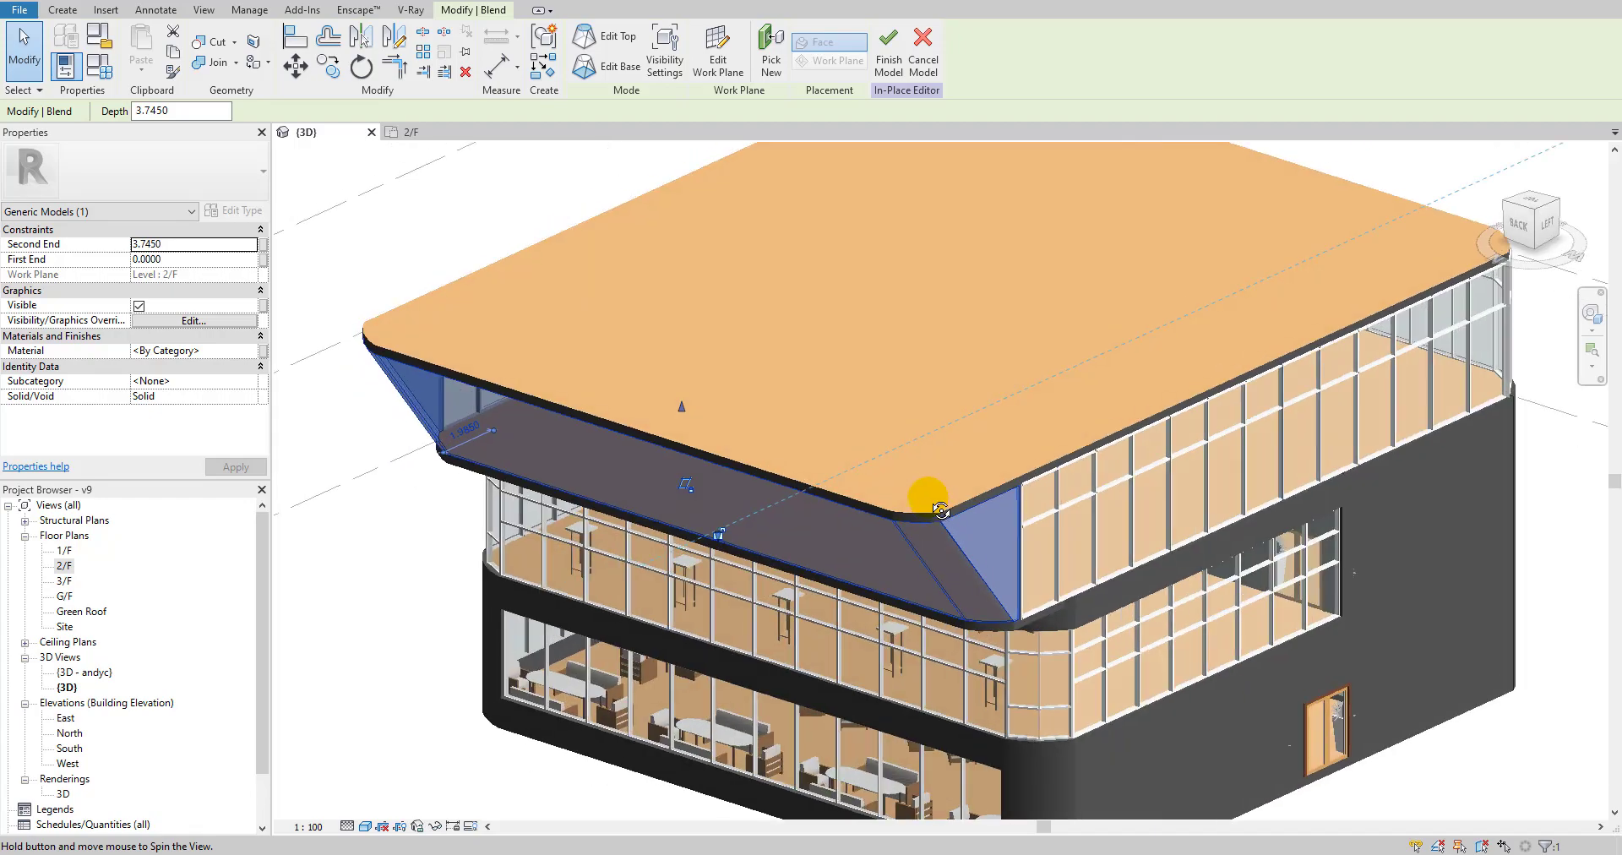
pyautogui.click(887, 61)
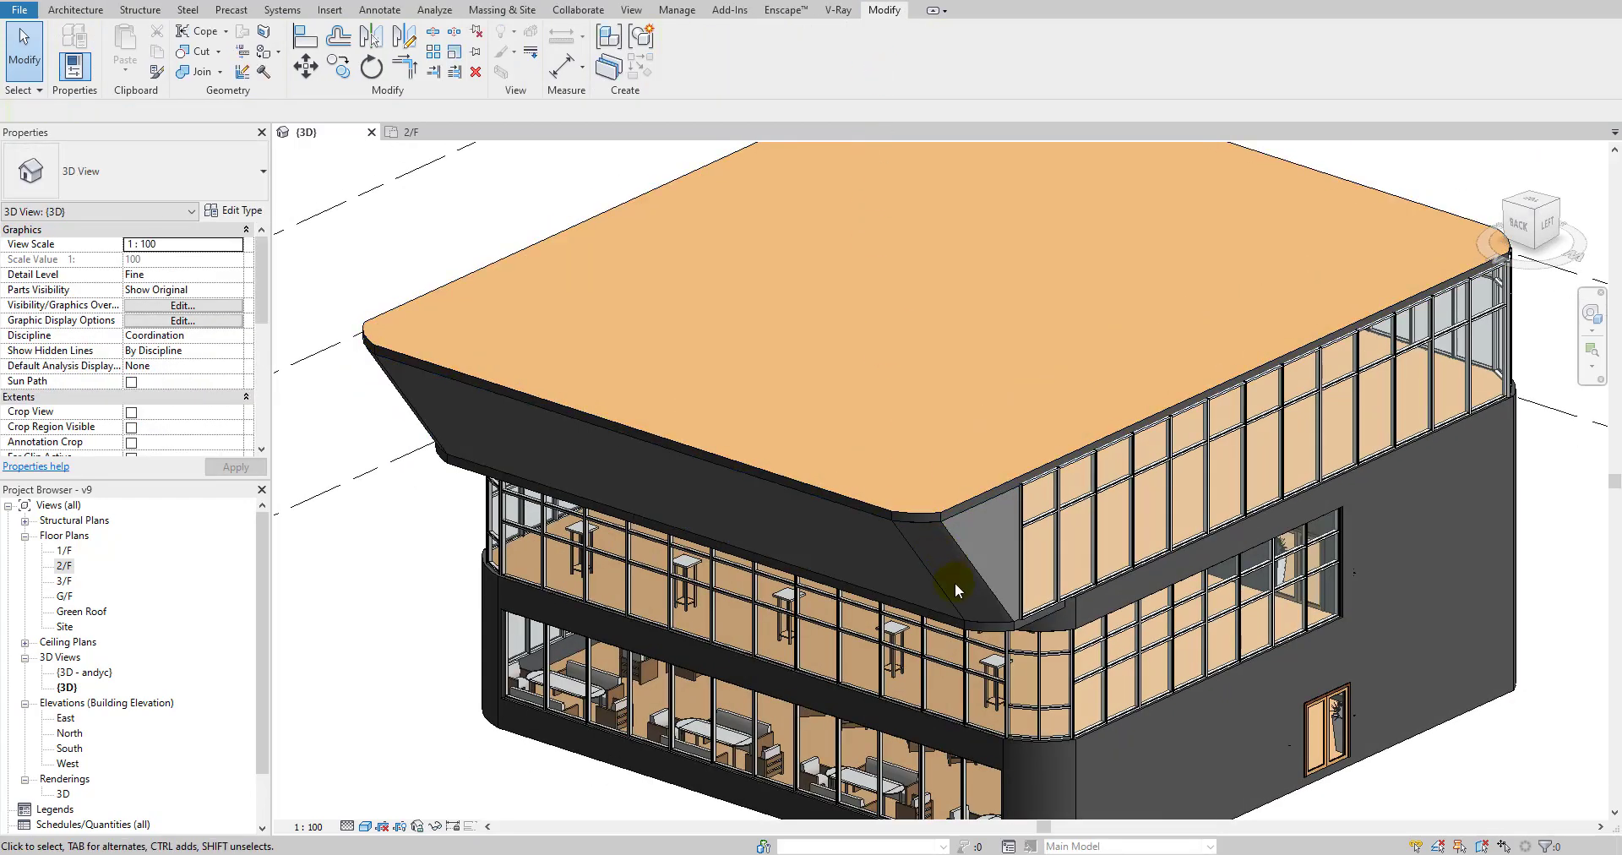
# Start placing a curtain system by face.
pyautogui.click(64, 10)
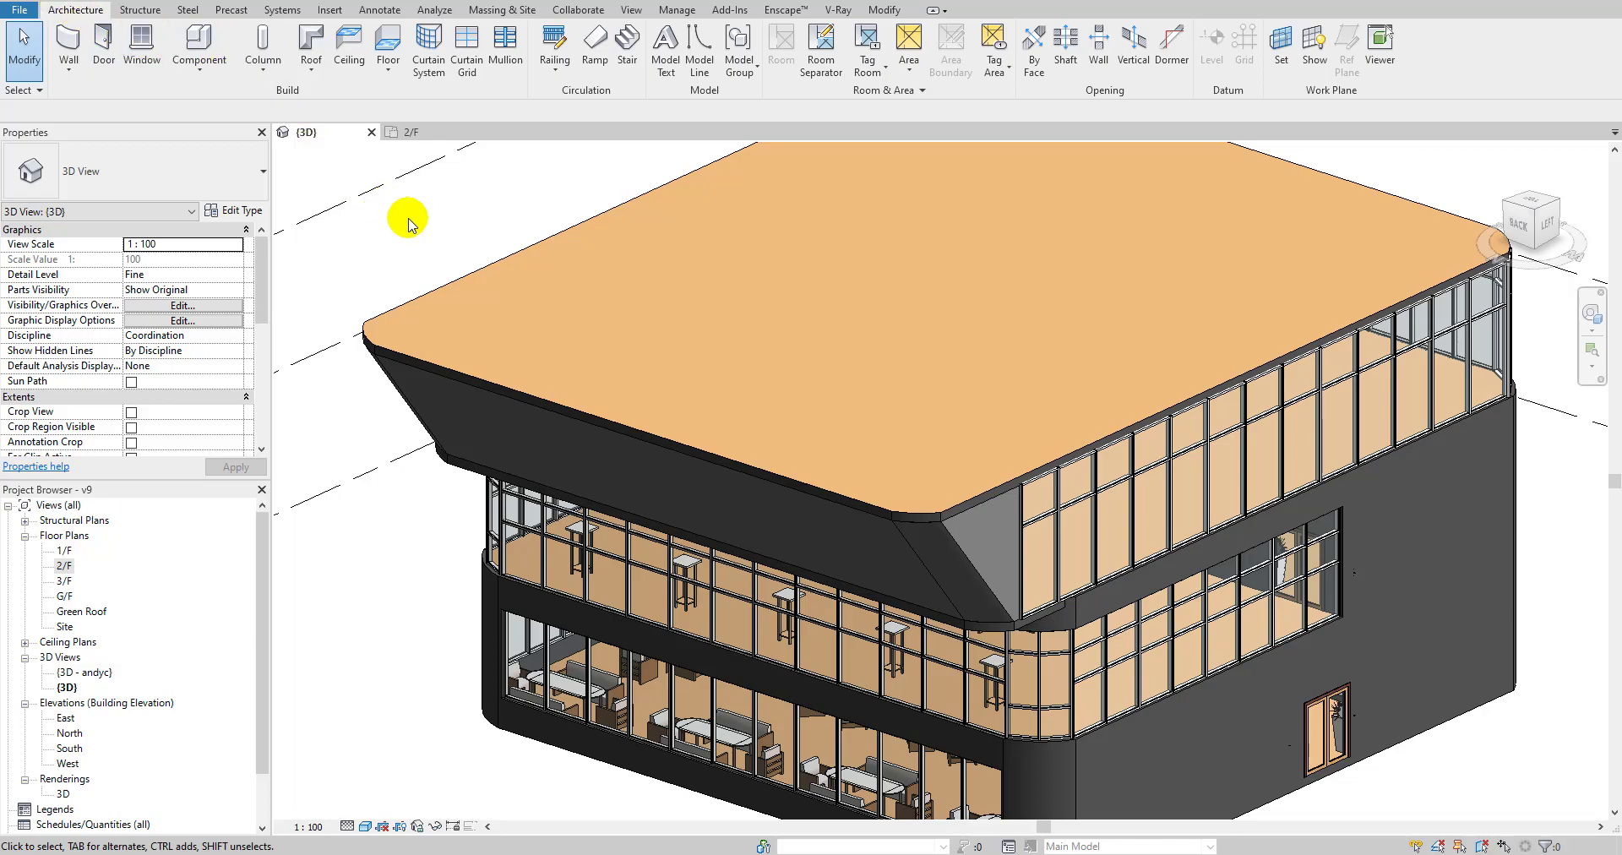
pyautogui.click(429, 46)
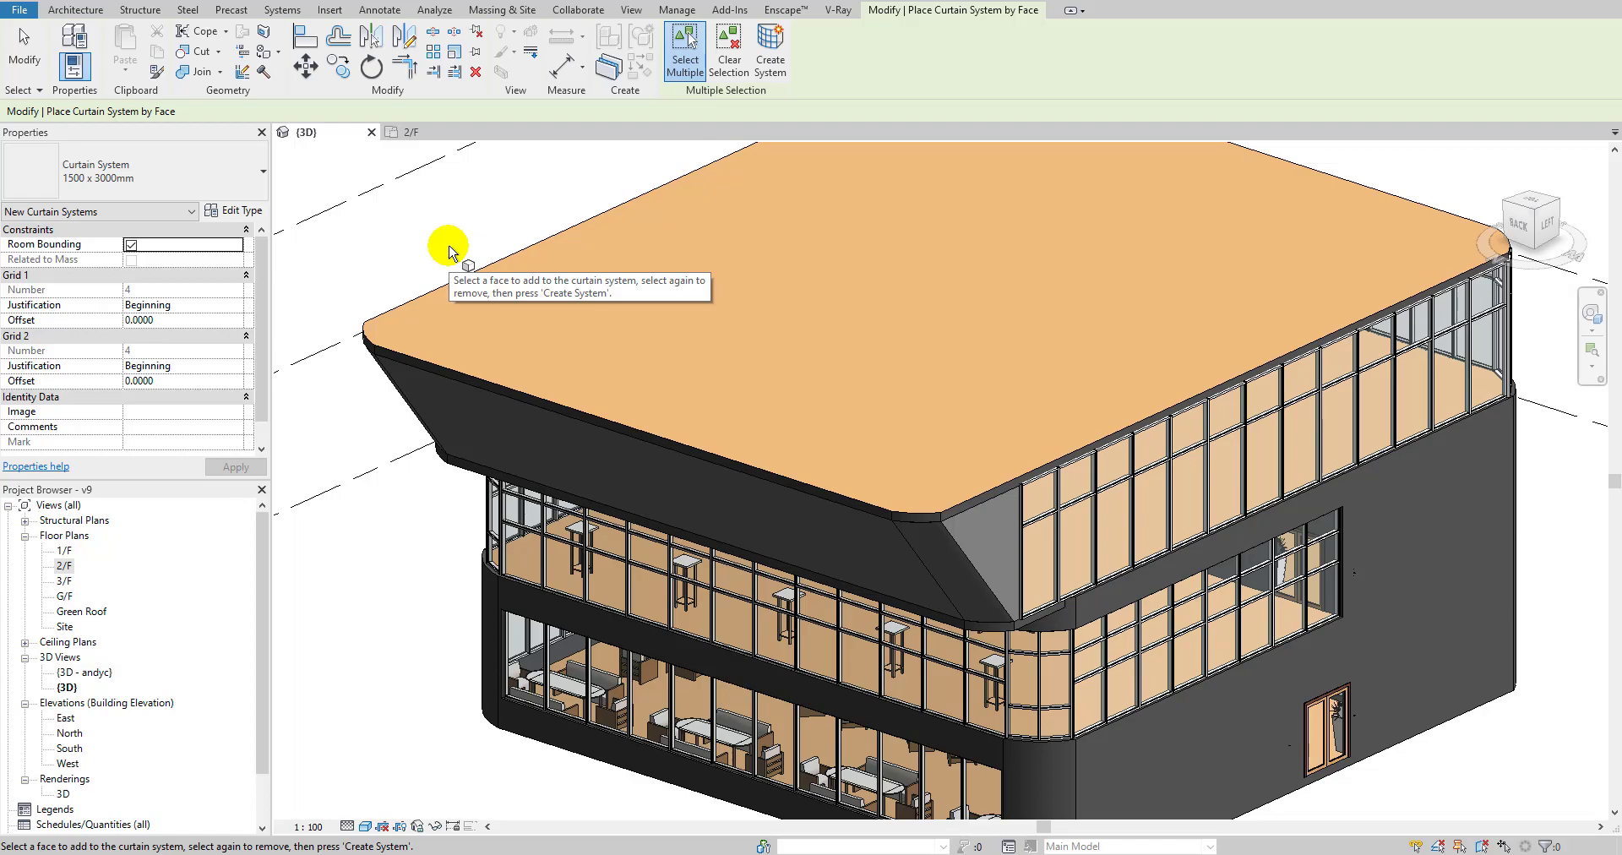
pyautogui.click(75, 9)
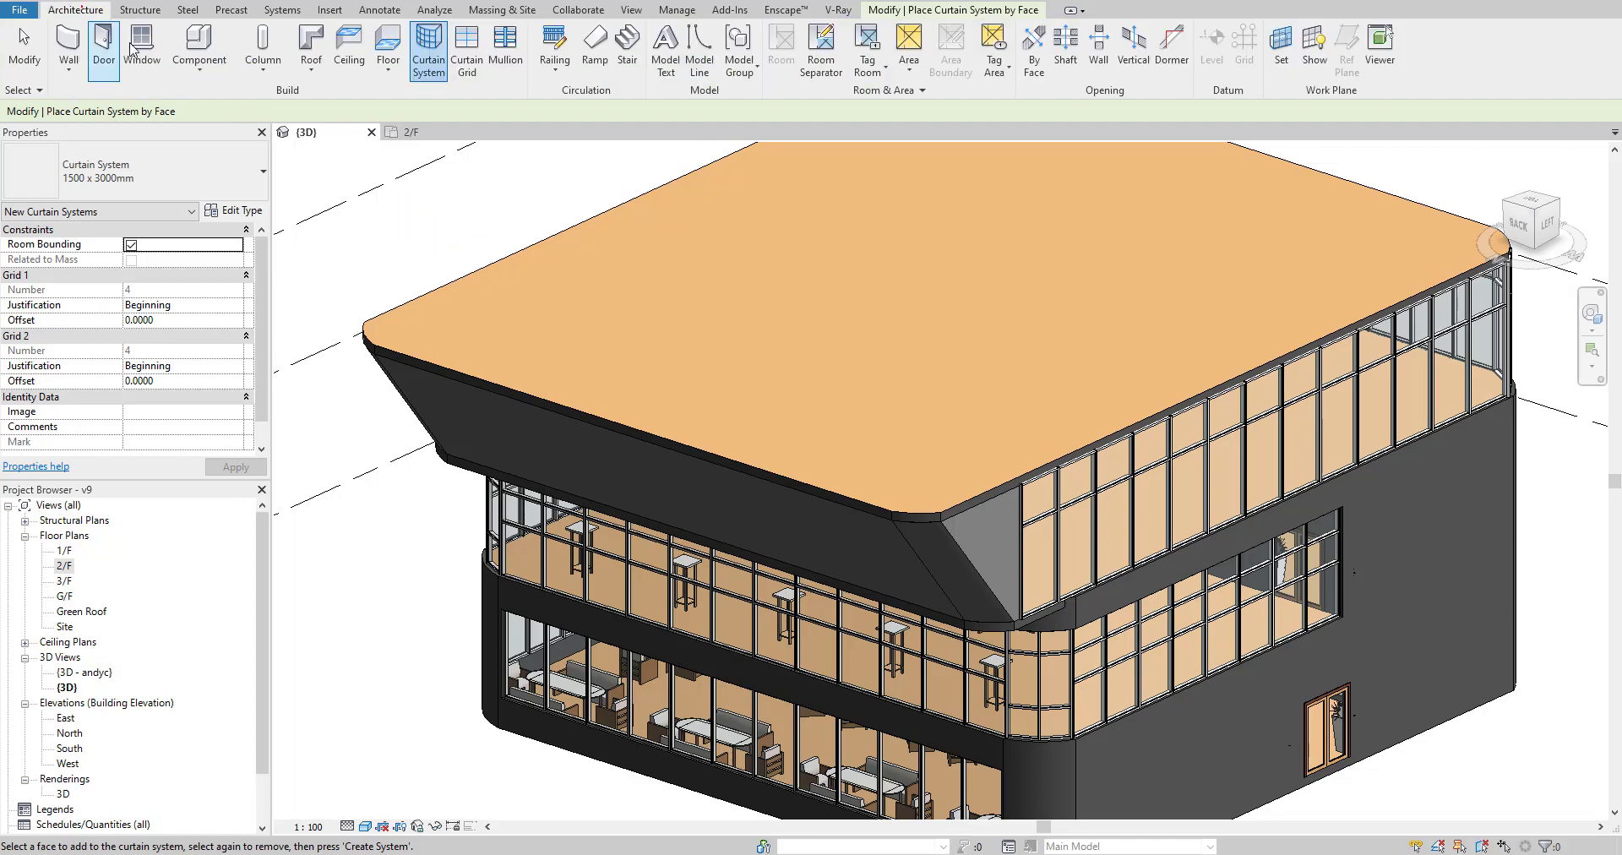
pyautogui.click(203, 71)
pyautogui.click(182, 156)
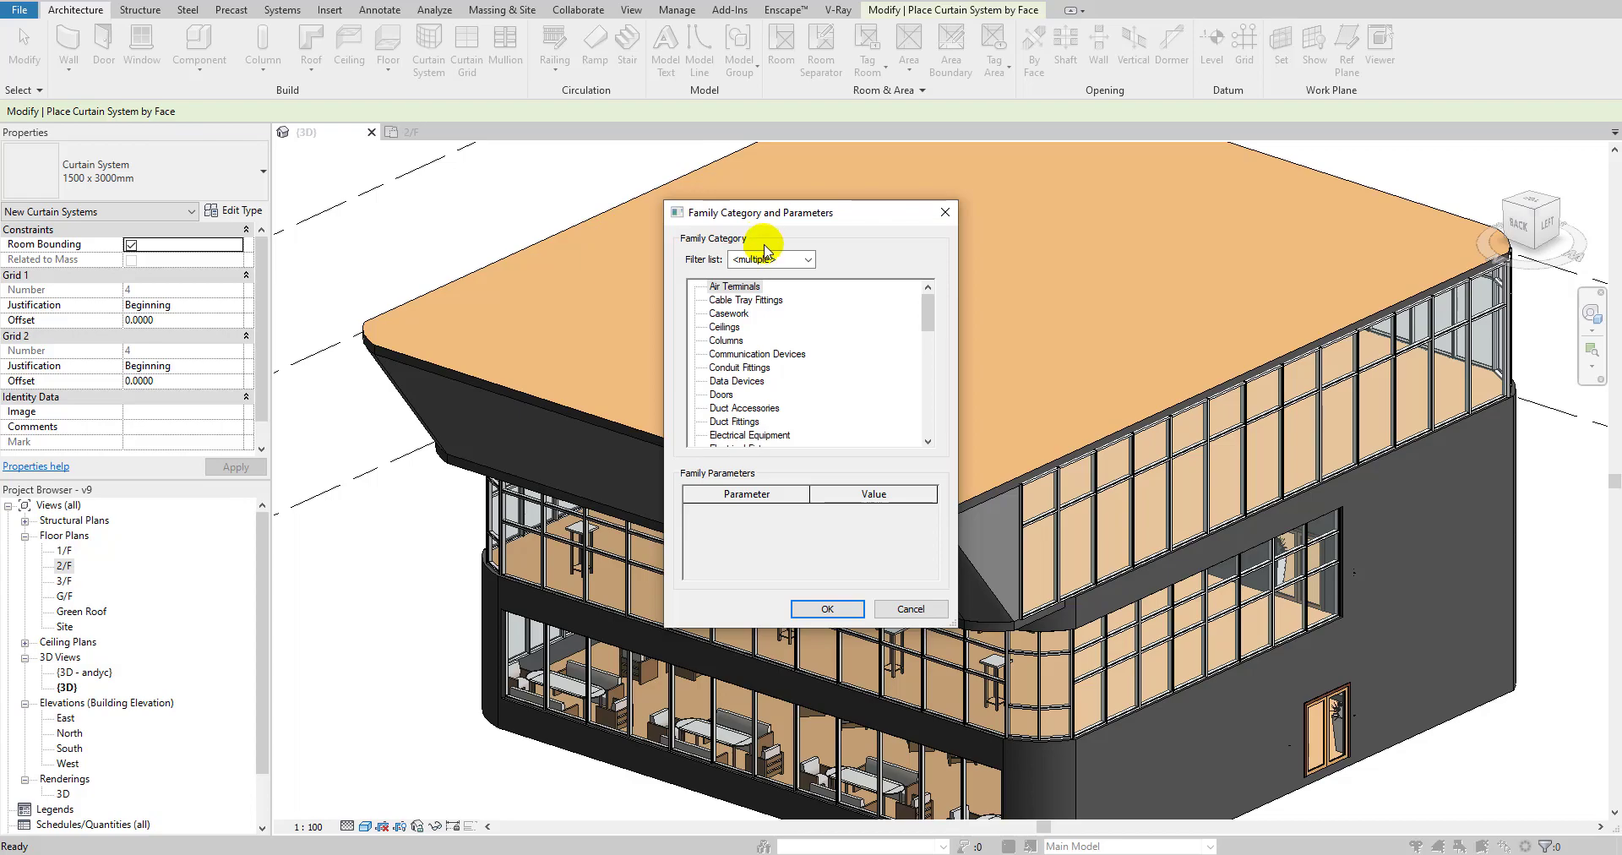
pyautogui.scroll(-5, 760, 397)
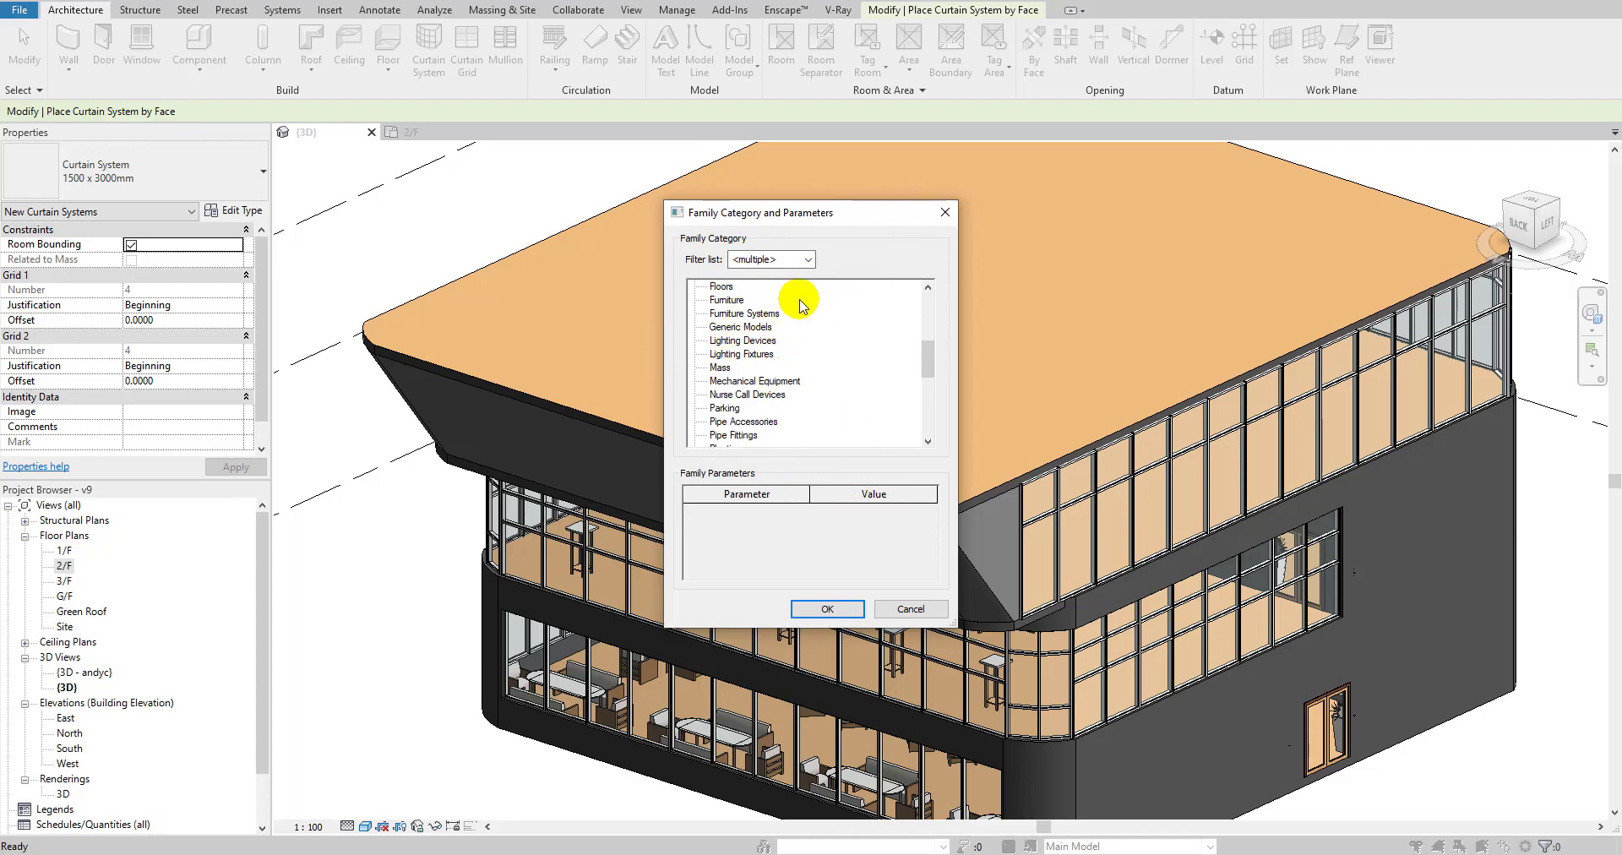
pyautogui.click(945, 212)
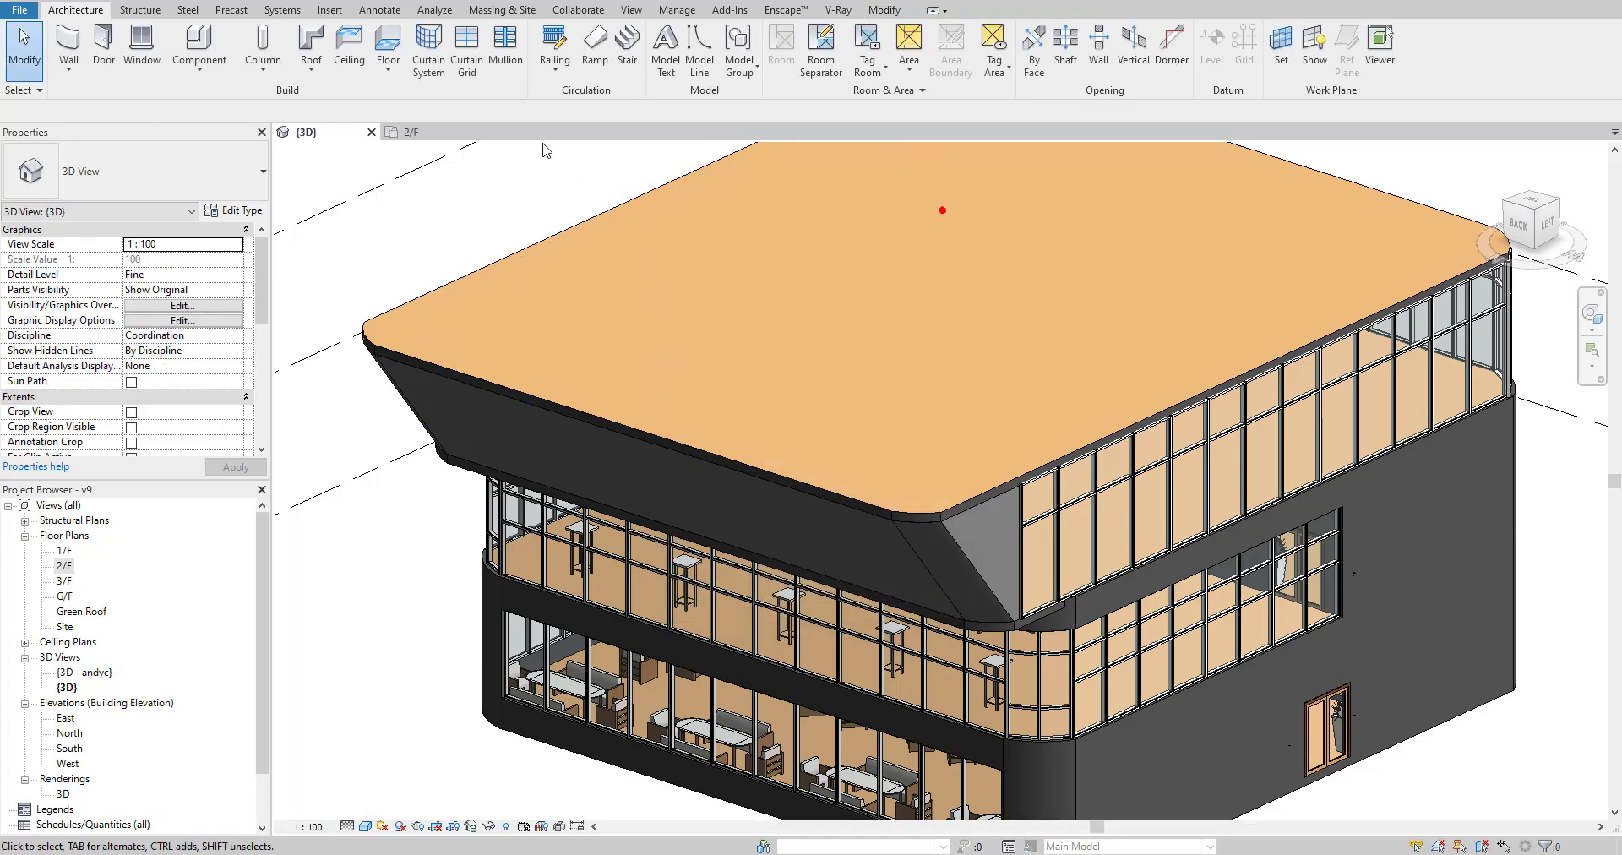
# Pick the rounded corner face, its adjoining end face and the long sloped face of the Facade blend for a curtain system by face.
pyautogui.click(431, 67)
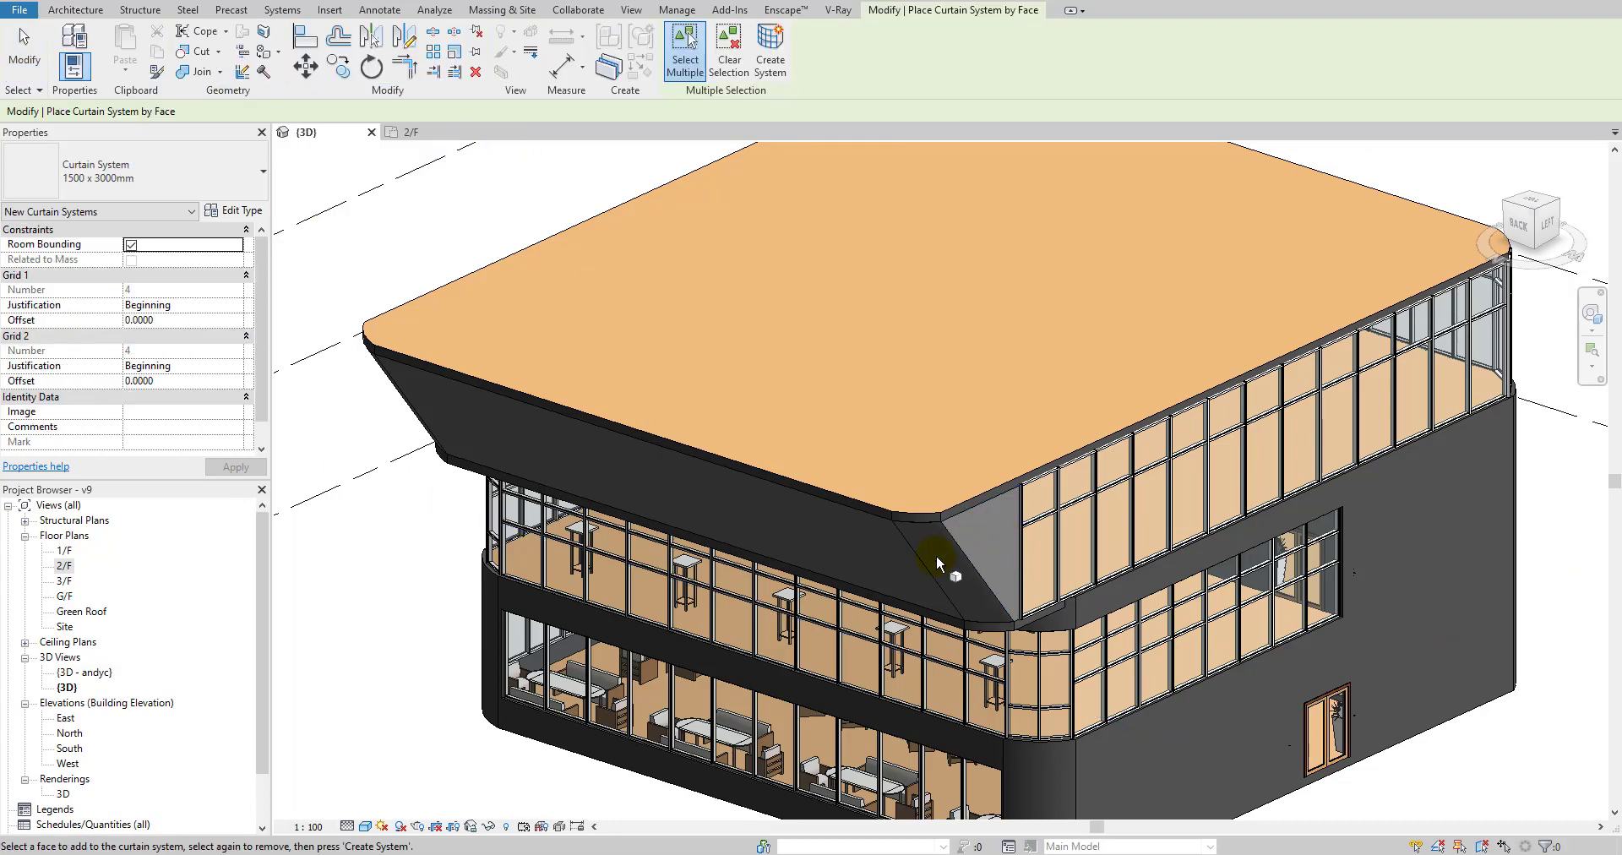
pyautogui.scroll(3, 936, 556)
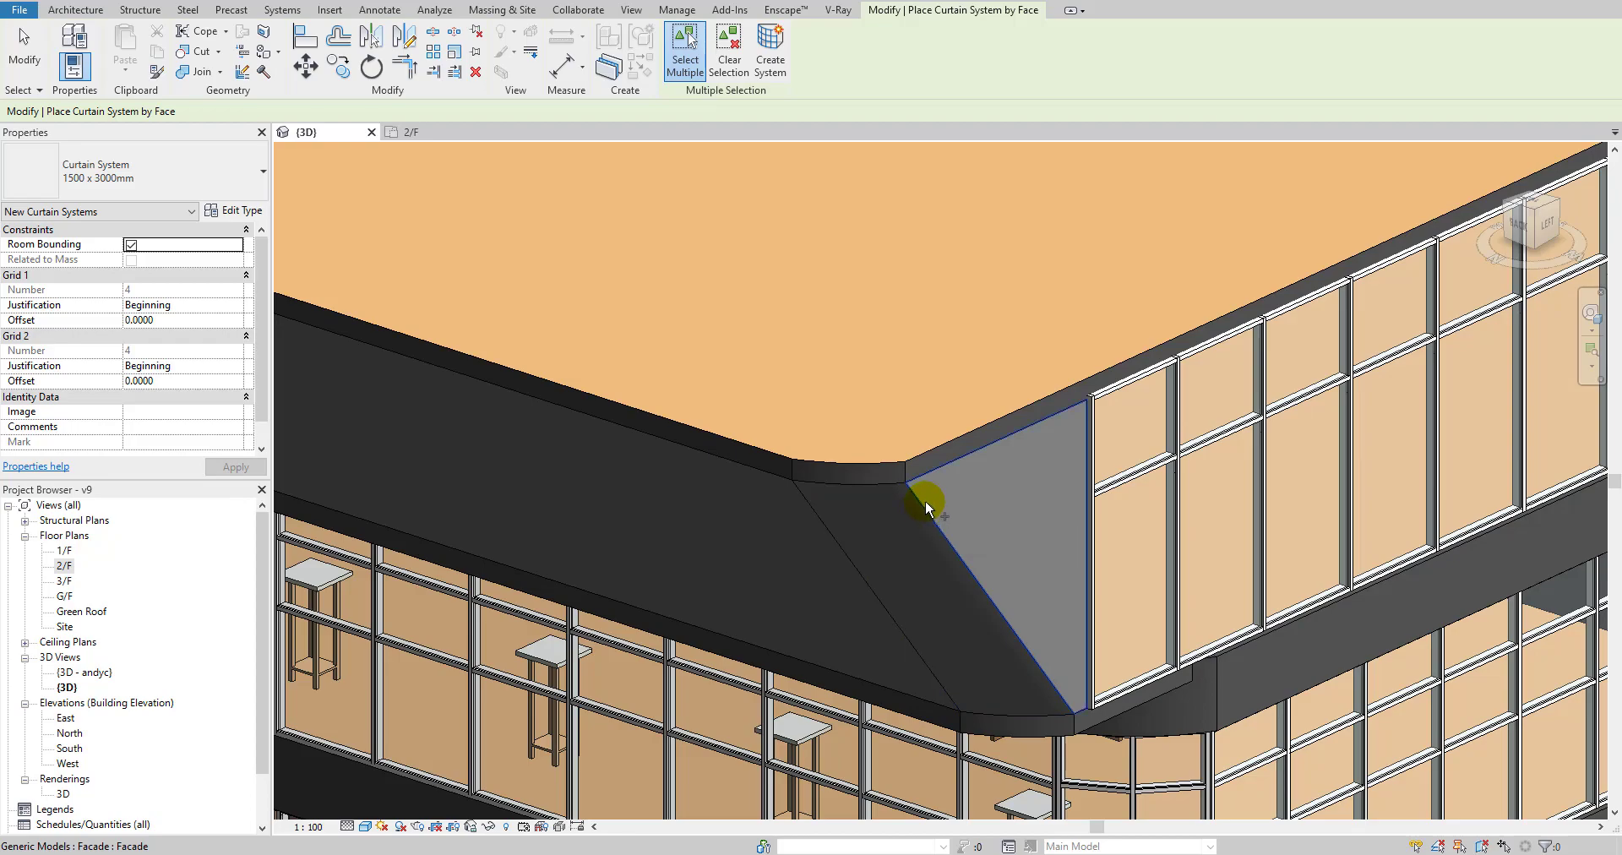
pyautogui.click(851, 560)
pyautogui.click(944, 480)
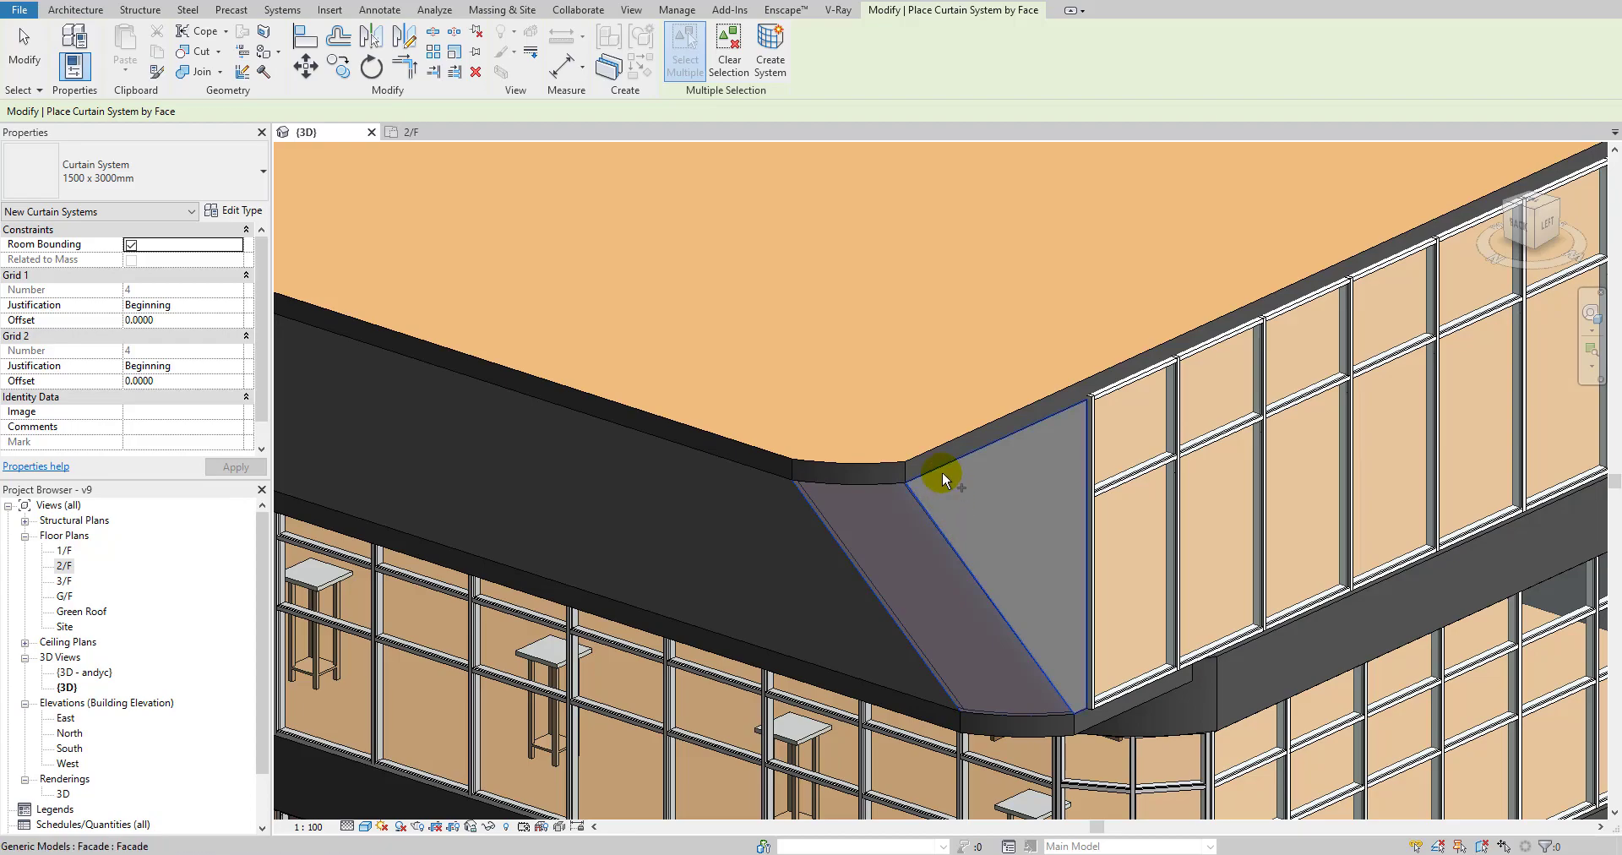
pyautogui.click(749, 470)
# Add the end face and rounded corner face at the blend's other end and create the 1500 x 3000mm curtain system.
pyautogui.scroll(-4, 756, 517)
pyautogui.keyDown('shift'); pyautogui.moveTo(623, 561); pyautogui.dragTo(978, 525, button='middle'); pyautogui.keyUp('shift')
pyautogui.scroll(4, 414, 545)
pyautogui.scroll(2, 413, 545)
pyautogui.click(955, 541)
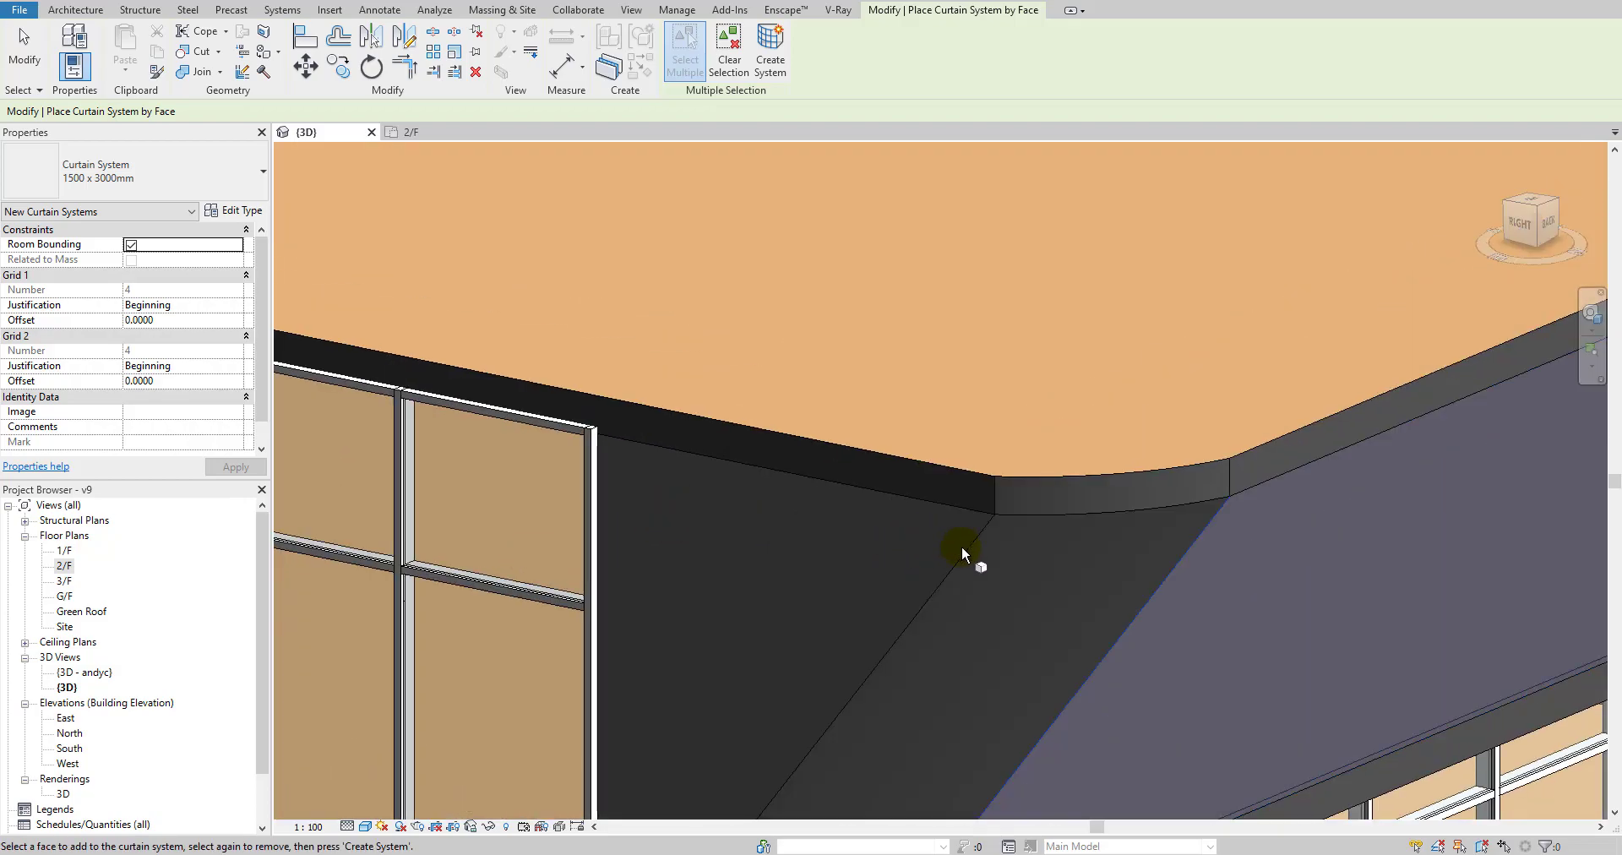
pyautogui.click(1140, 513)
pyautogui.scroll(-5, 1128, 512)
pyautogui.keyDown('shift'); pyautogui.moveTo(1263, 592); pyautogui.dragTo(965, 550, button='middle'); pyautogui.keyUp('shift')
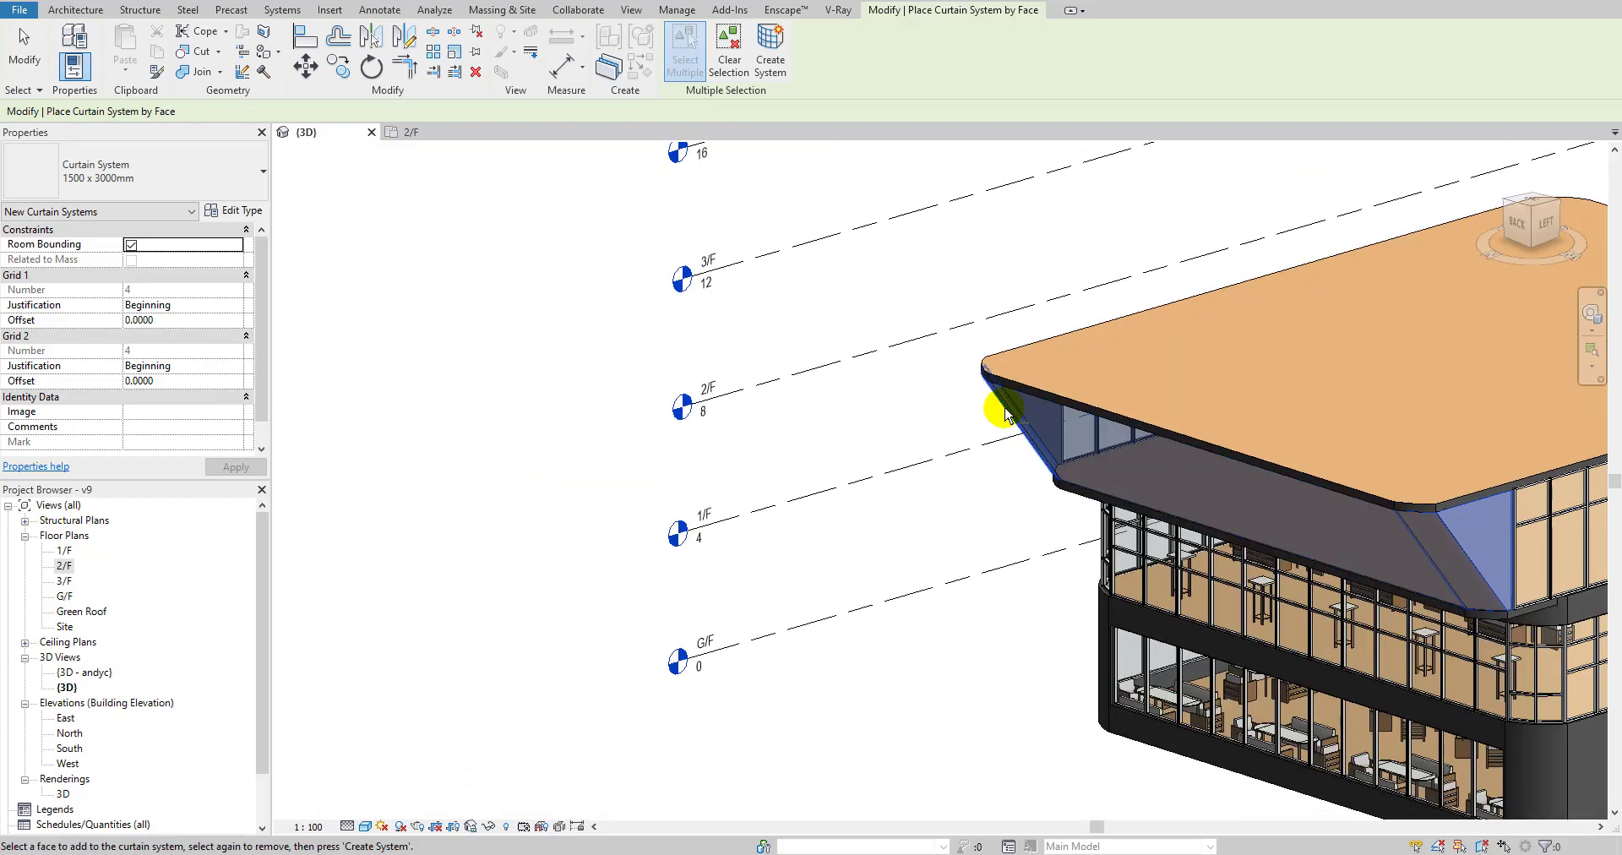
pyautogui.click(765, 53)
# Delete the in-place Facade blend behind the curtain system.
pyautogui.keyDown('shift'); pyautogui.moveTo(1329, 592); pyautogui.dragTo(905, 567, button='middle'); pyautogui.keyUp('shift')
pyautogui.scroll(-3, 1192, 510)
pyautogui.scroll(4, 1056, 558)
pyautogui.press('Escape')
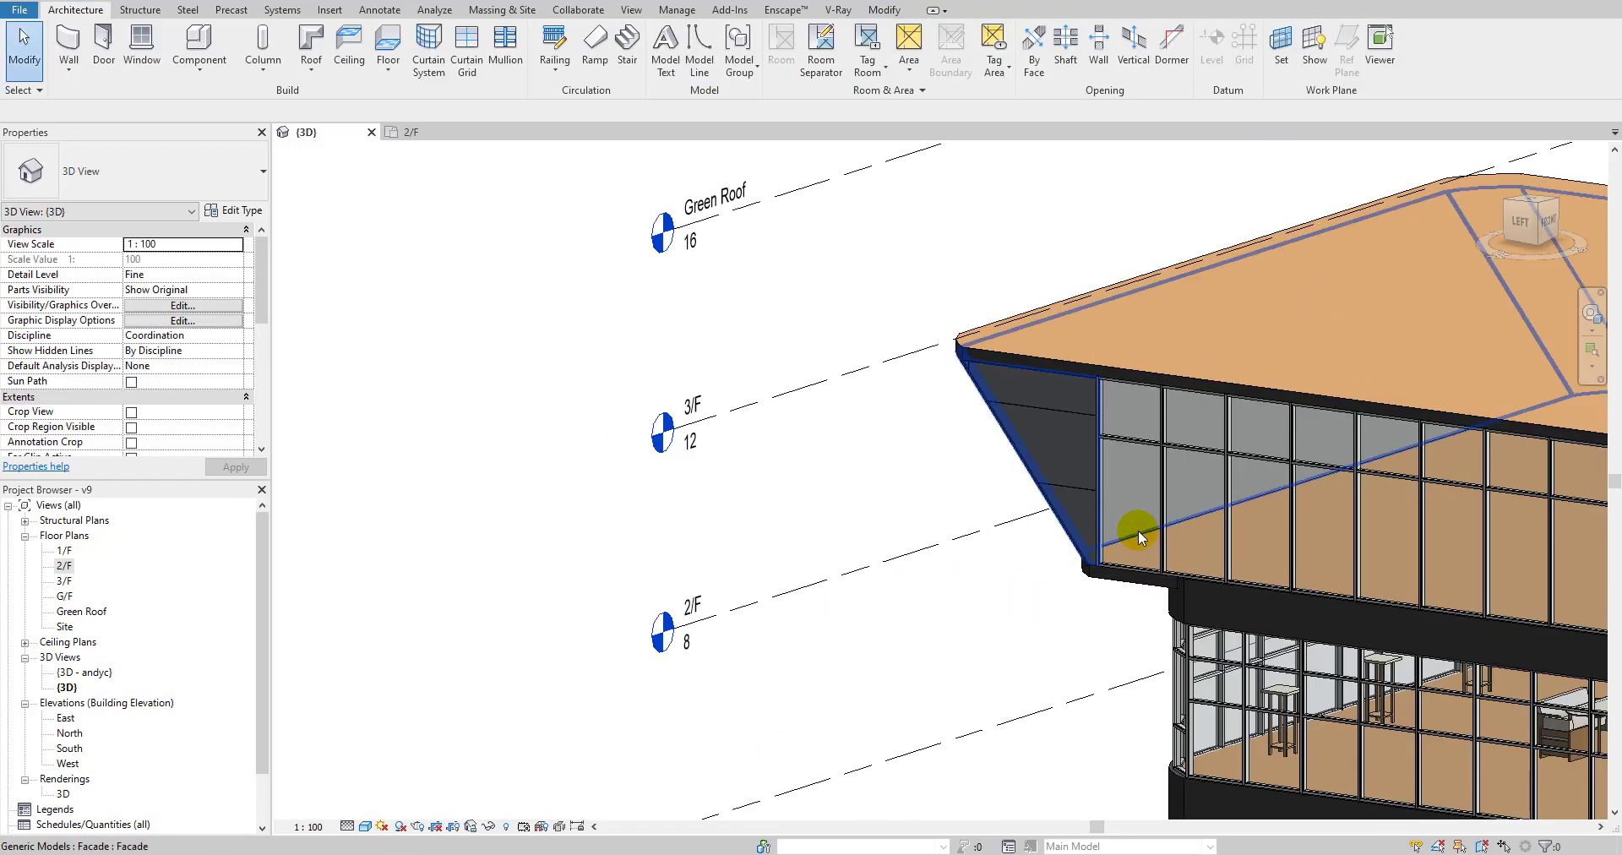
pyautogui.click(1138, 530)
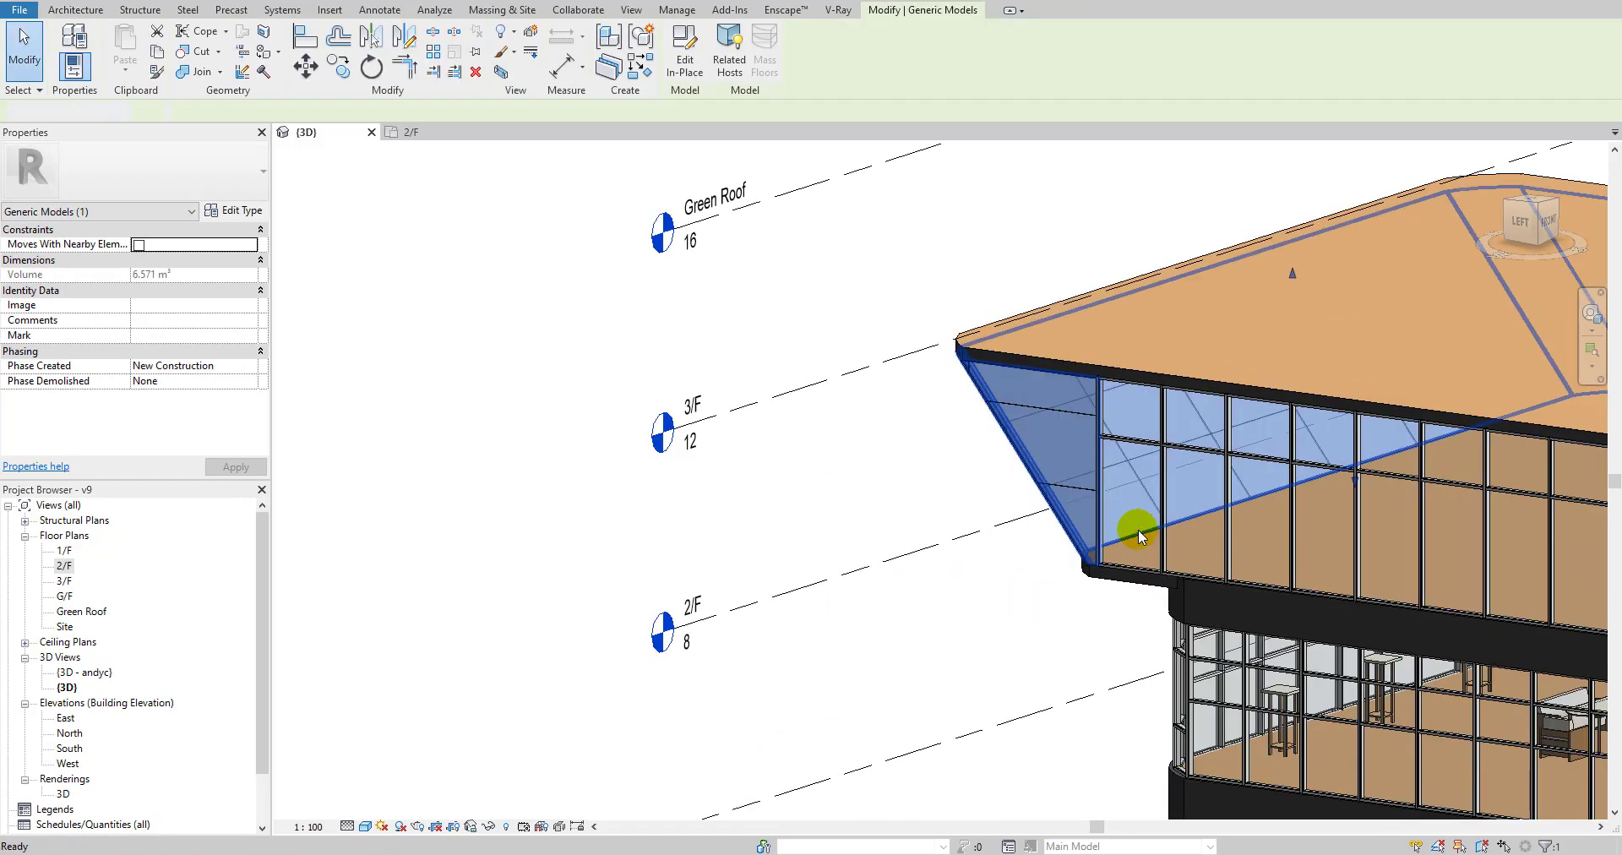
pyautogui.press('Escape')
# Try to remove a segment of the lower horizontal grid line on the curtain system's end face.
pyautogui.keyDown('shift'); pyautogui.moveTo(1021, 442); pyautogui.dragTo(1109, 555, button='middle'); pyautogui.keyUp('shift')
pyautogui.scroll(4, 668, 596)
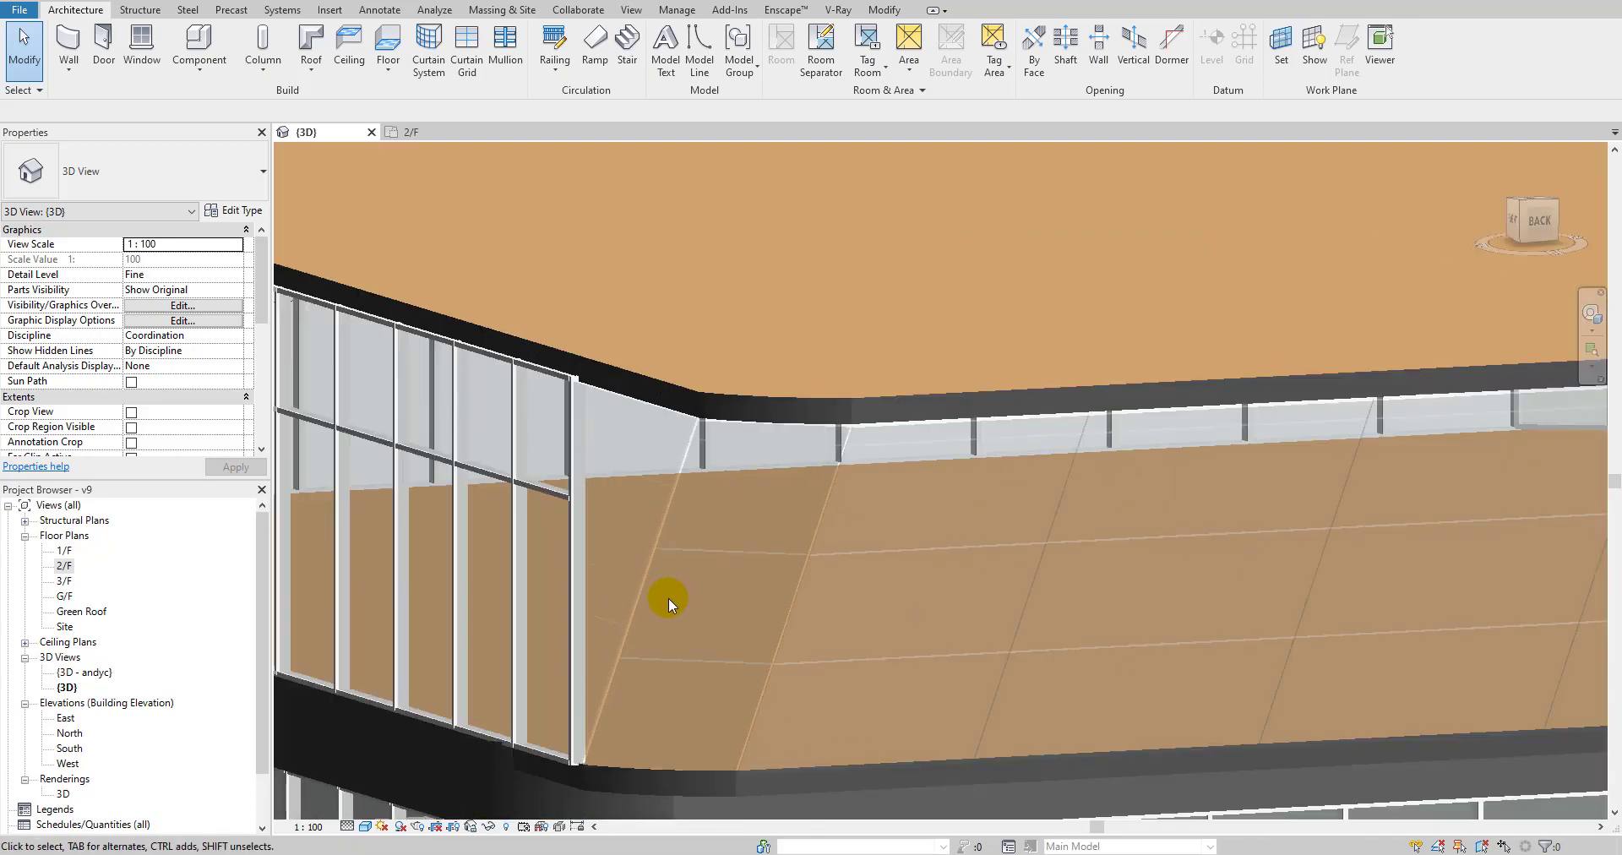
pyautogui.click(613, 625)
pyautogui.click(600, 653)
pyautogui.click(614, 625)
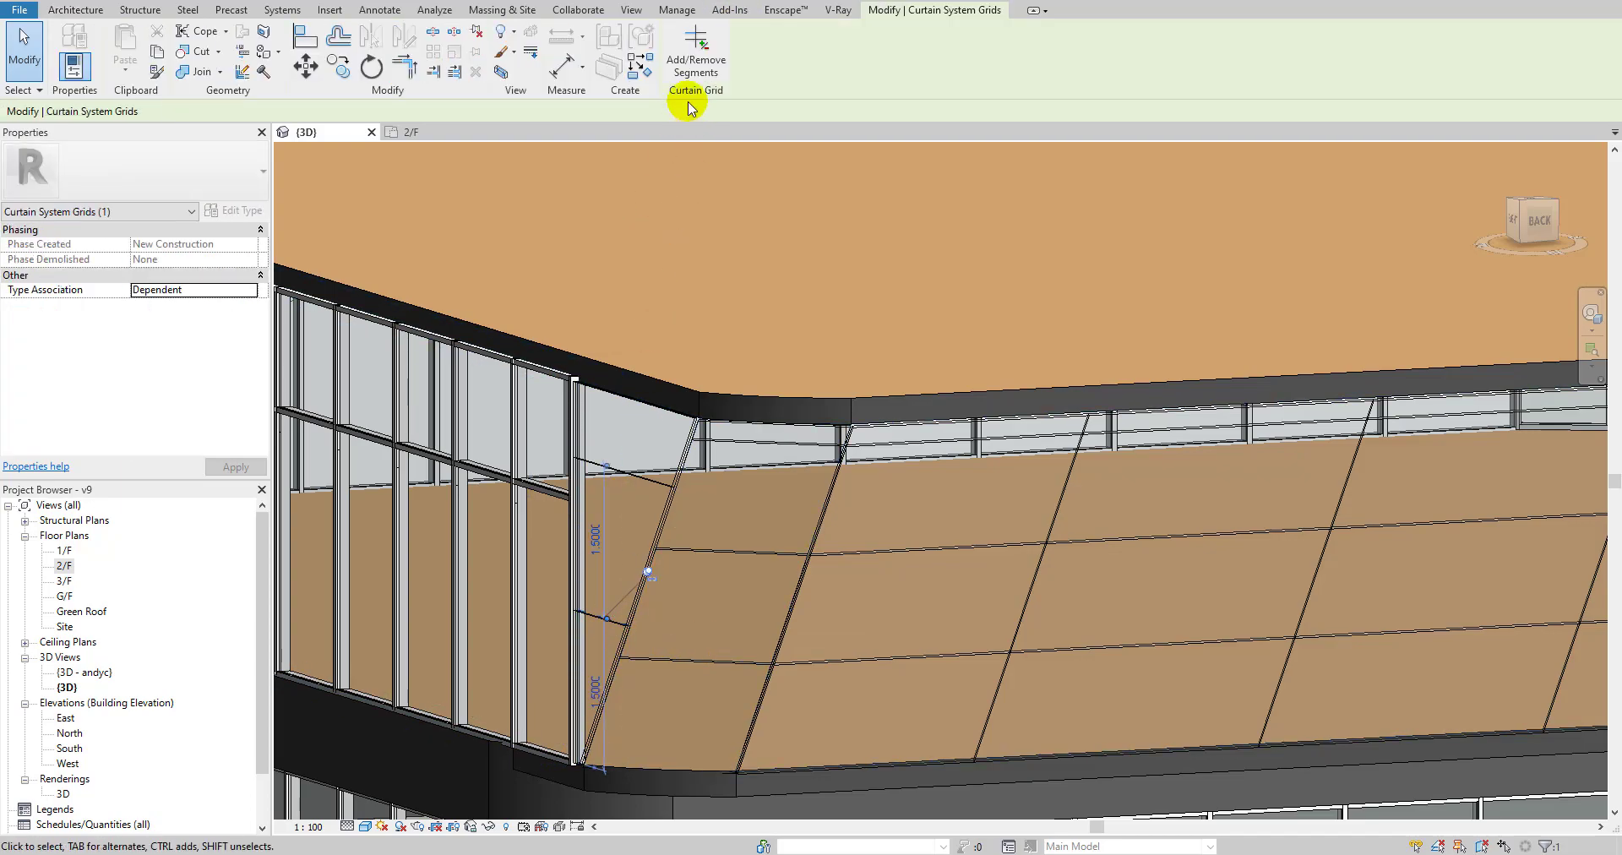
pyautogui.click(695, 58)
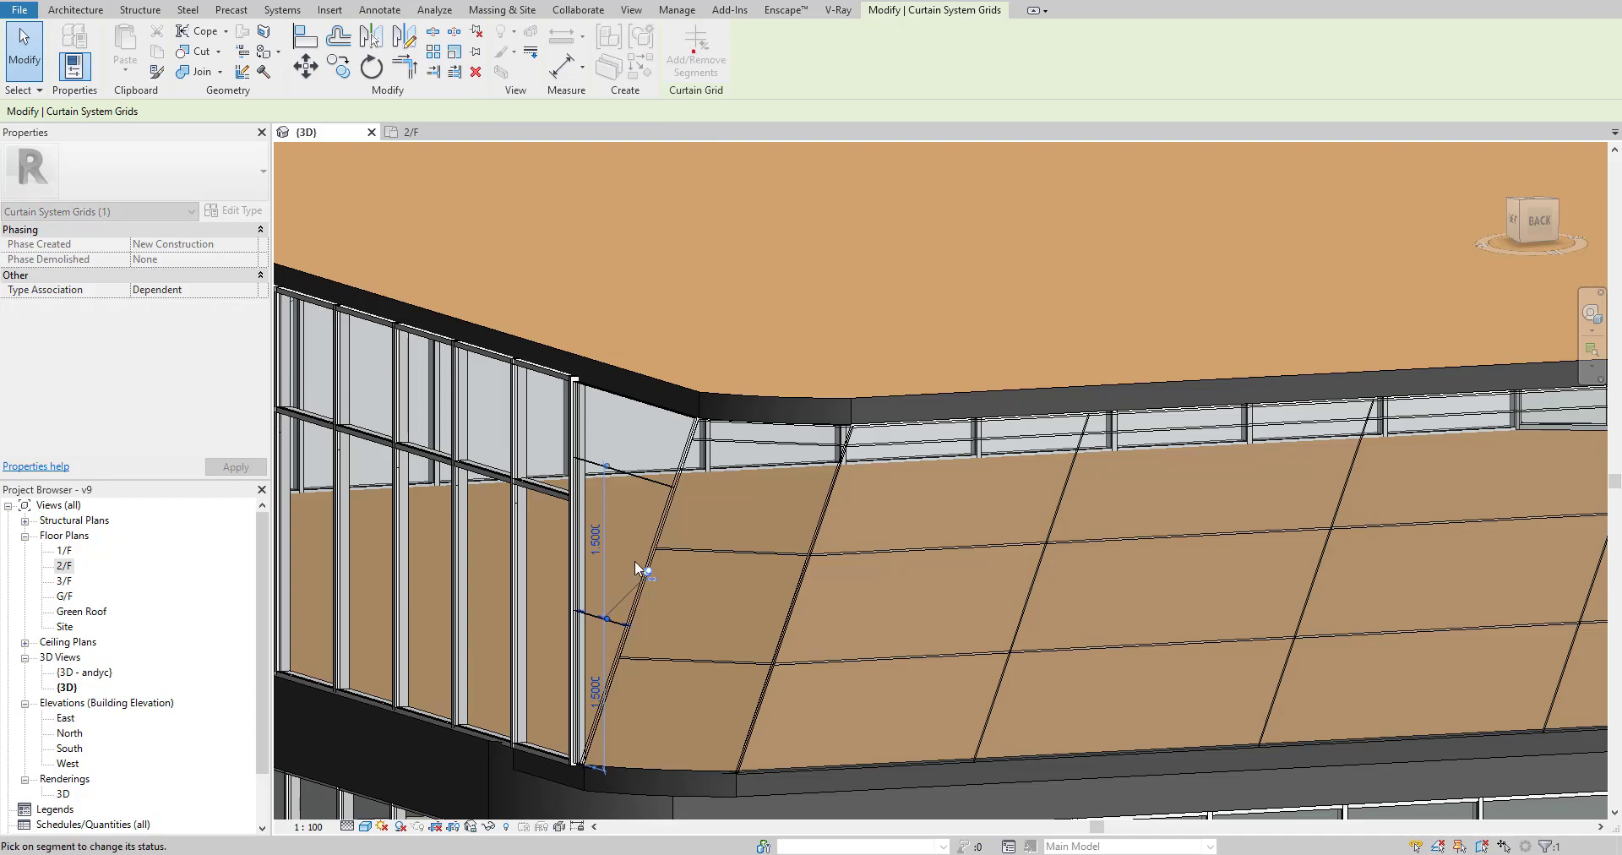
pyautogui.press('Escape')
pyautogui.press('Escape')
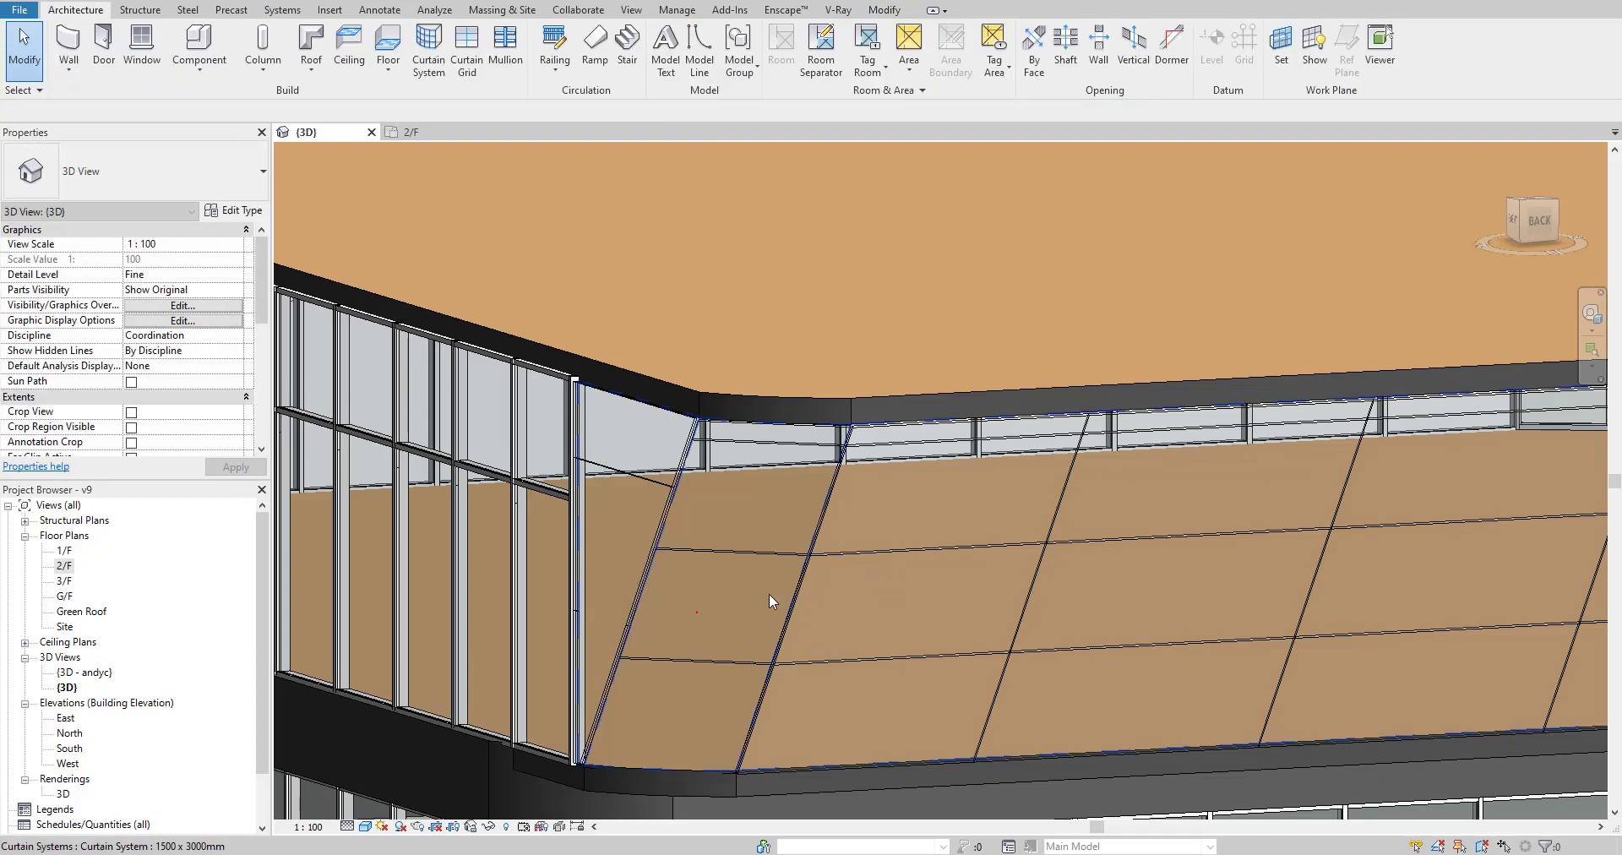
# Examine how the curtain system's grid lines run across the end faces, rounded corners and long sloped face.
pyautogui.scroll(4, 625, 652)
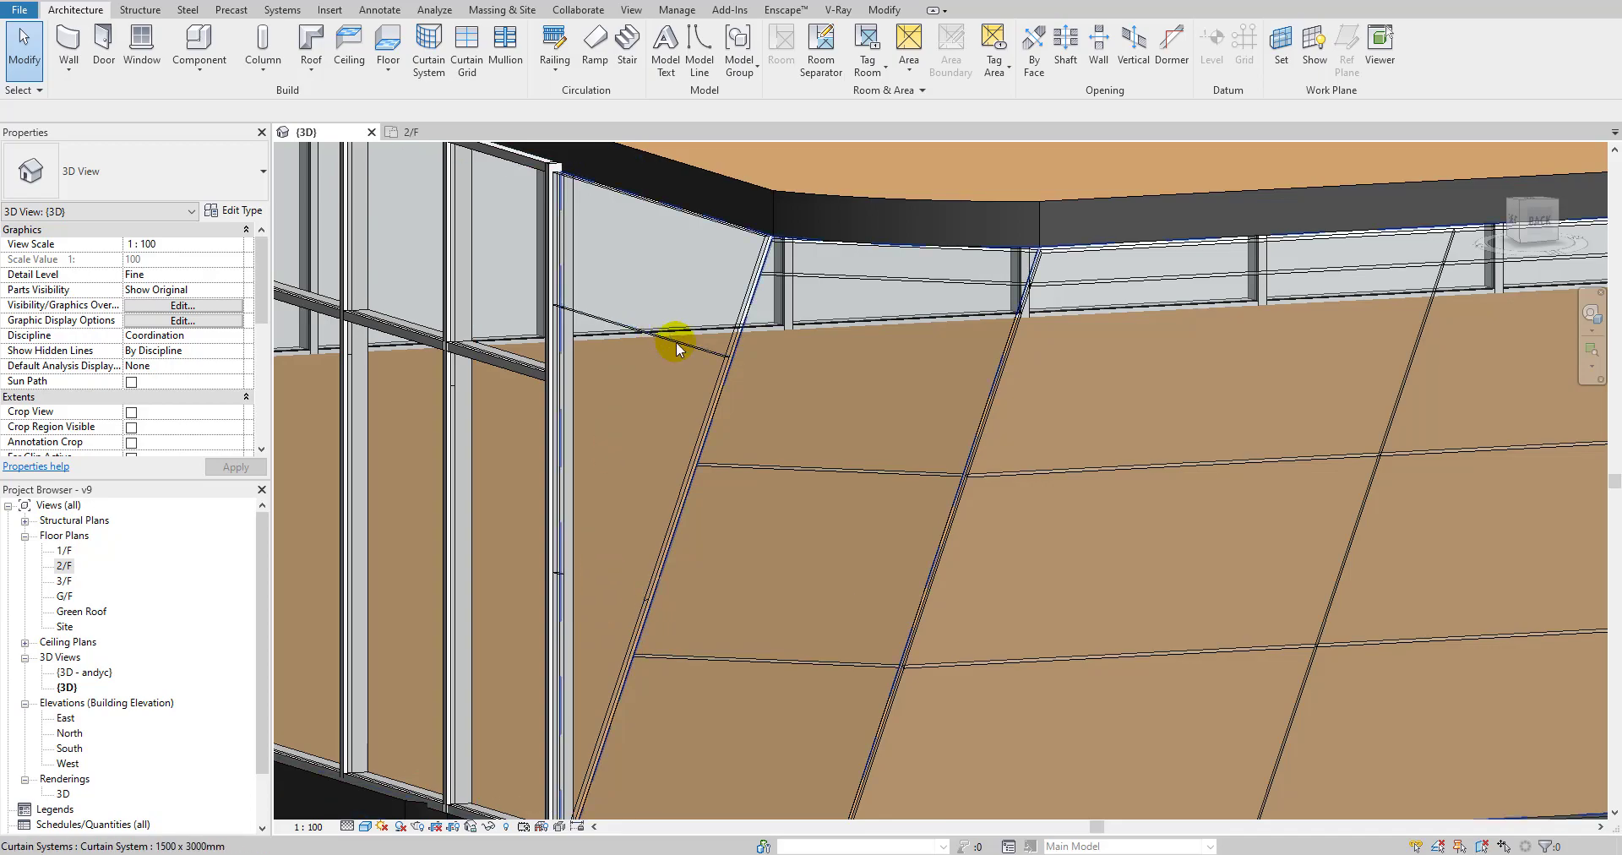
pyautogui.scroll(-4, 687, 470)
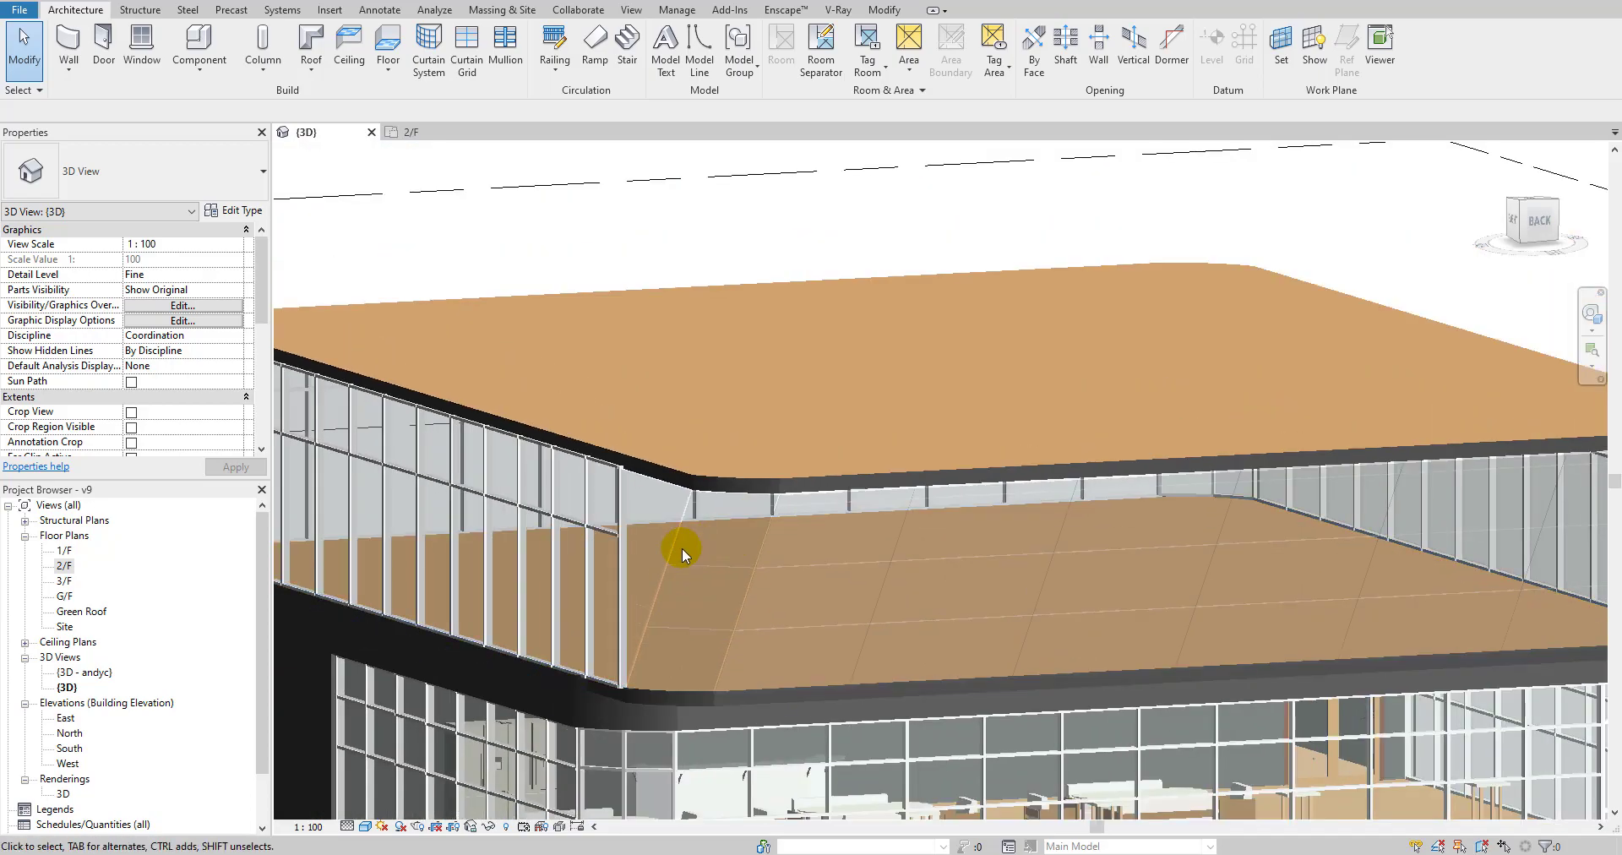
pyautogui.keyDown('shift'); pyautogui.moveTo(984, 601); pyautogui.dragTo(545, 520, button='middle'); pyautogui.keyUp('shift')
pyautogui.scroll(-2, 545, 520)
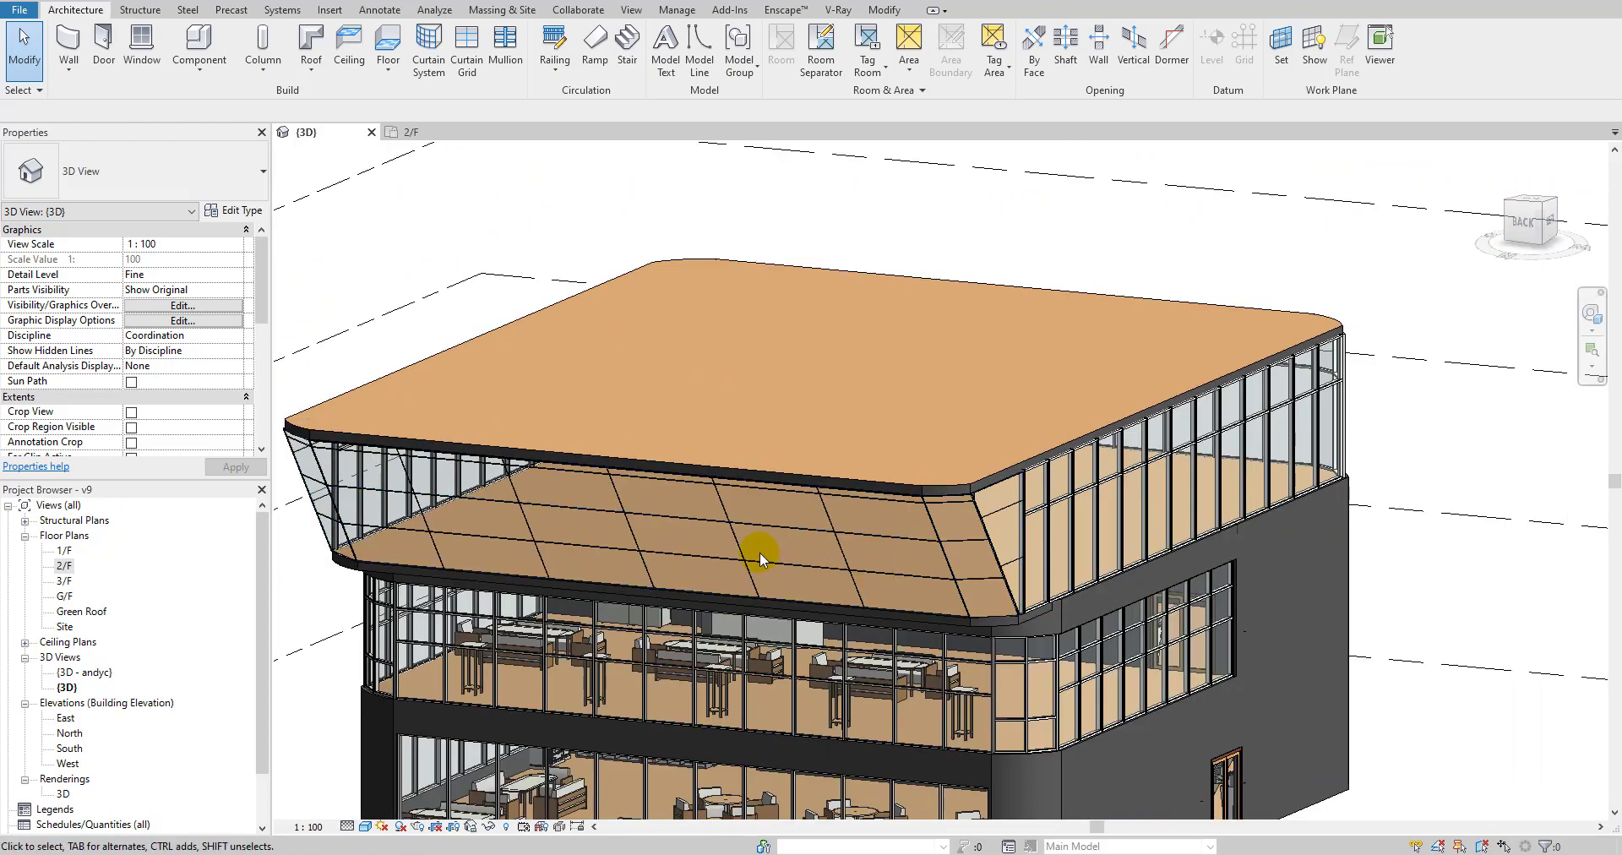
pyautogui.keyDown('shift'); pyautogui.moveTo(760, 558); pyautogui.dragTo(1014, 575, button='middle'); pyautogui.keyUp('shift')
pyautogui.moveTo(691, 583); pyautogui.dragTo(1054, 568, button='middle')
pyautogui.scroll(3, 1020, 523)
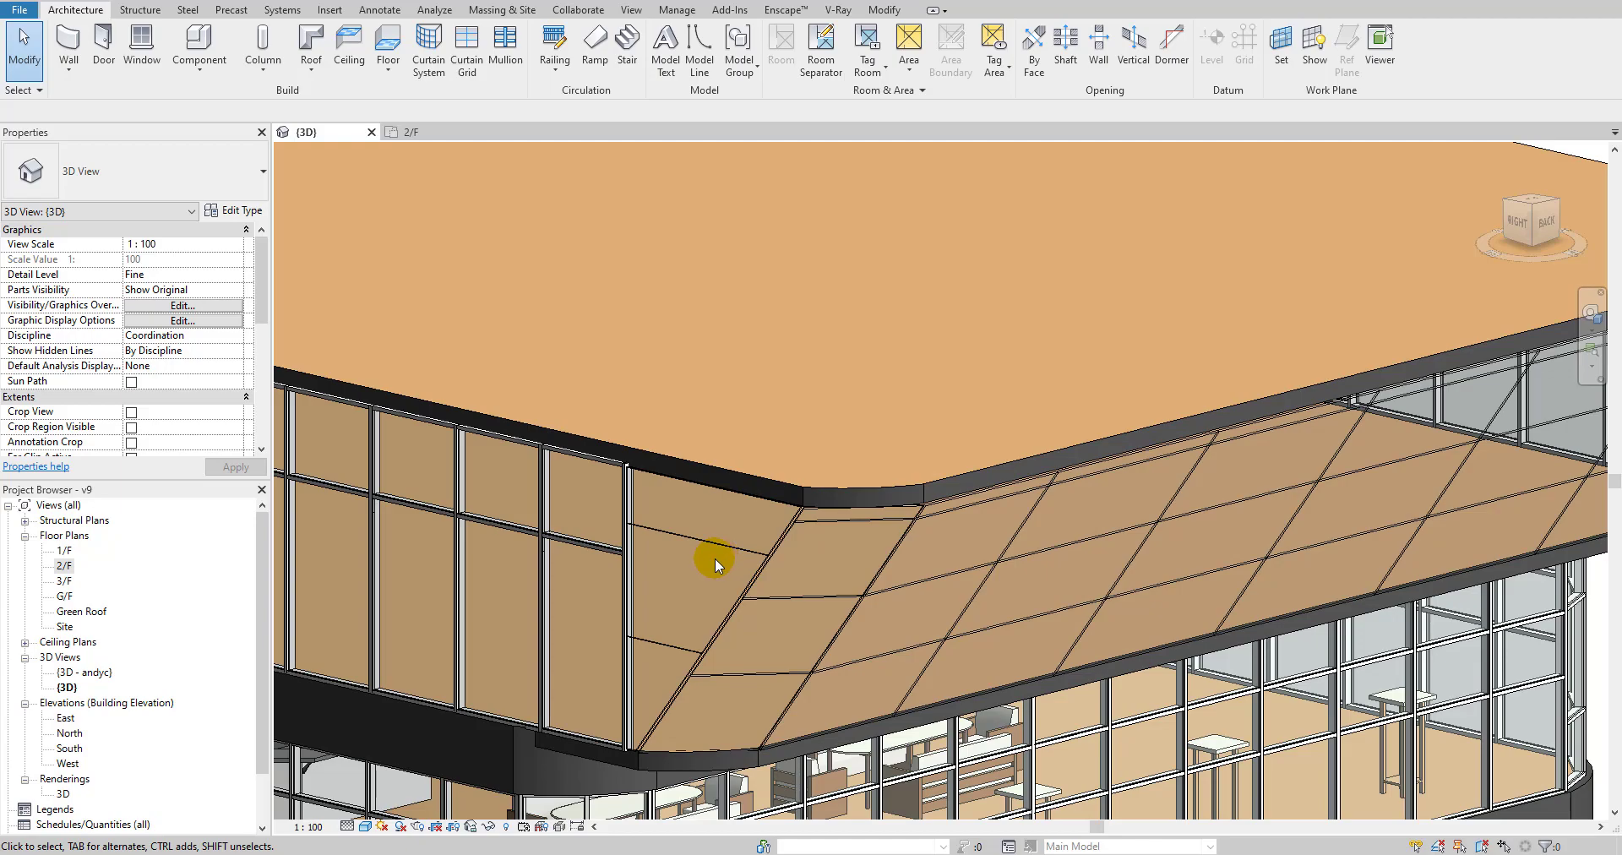
pyautogui.scroll(-3, 715, 558)
pyautogui.scroll(3, 712, 563)
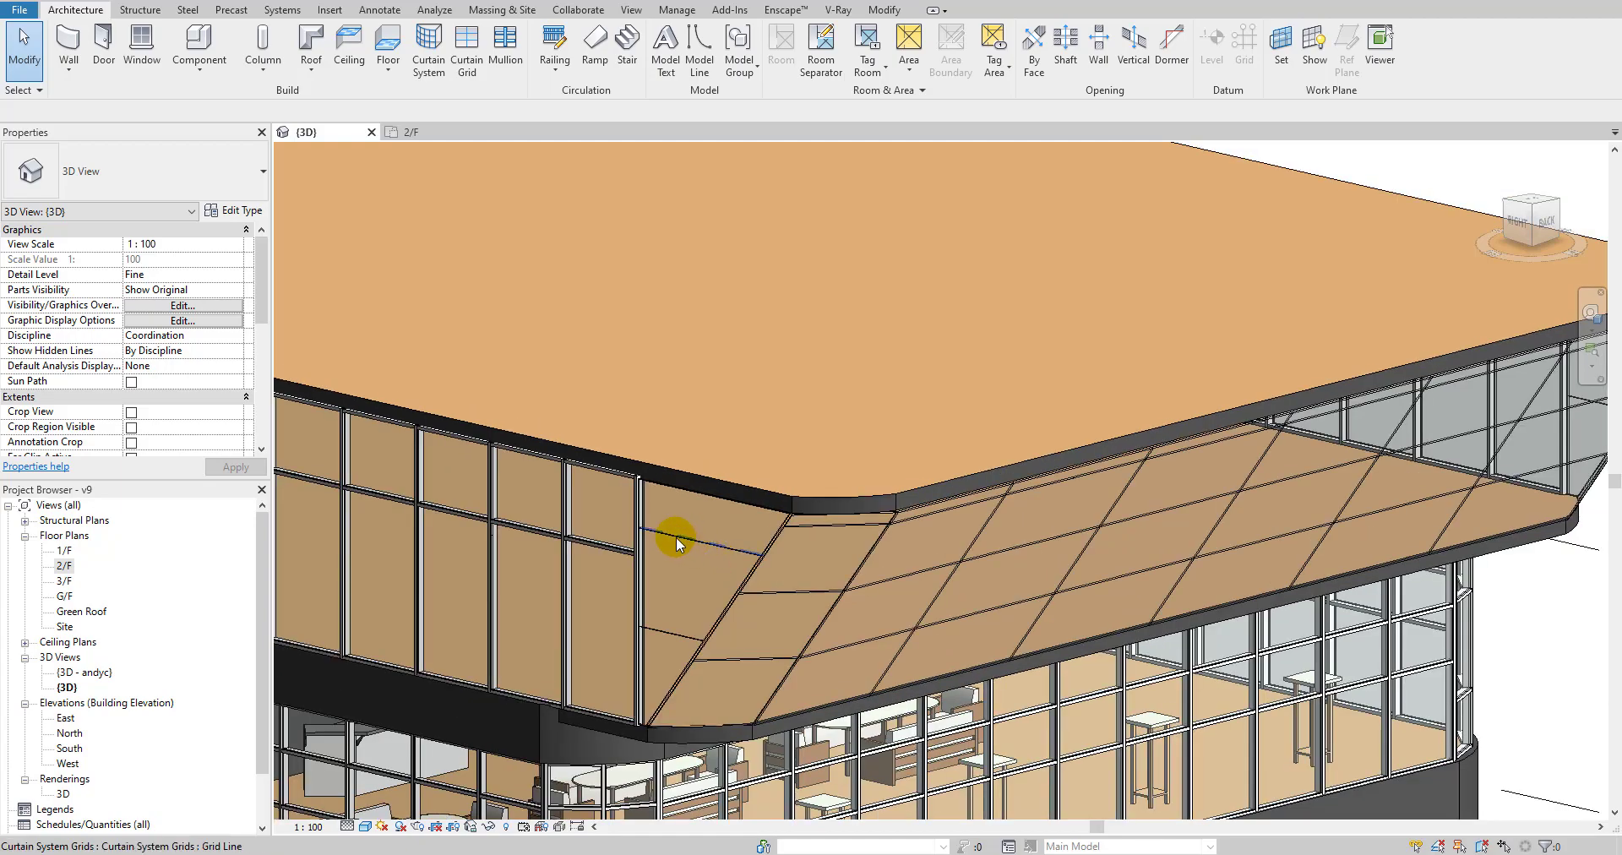
pyautogui.scroll(3, 706, 573)
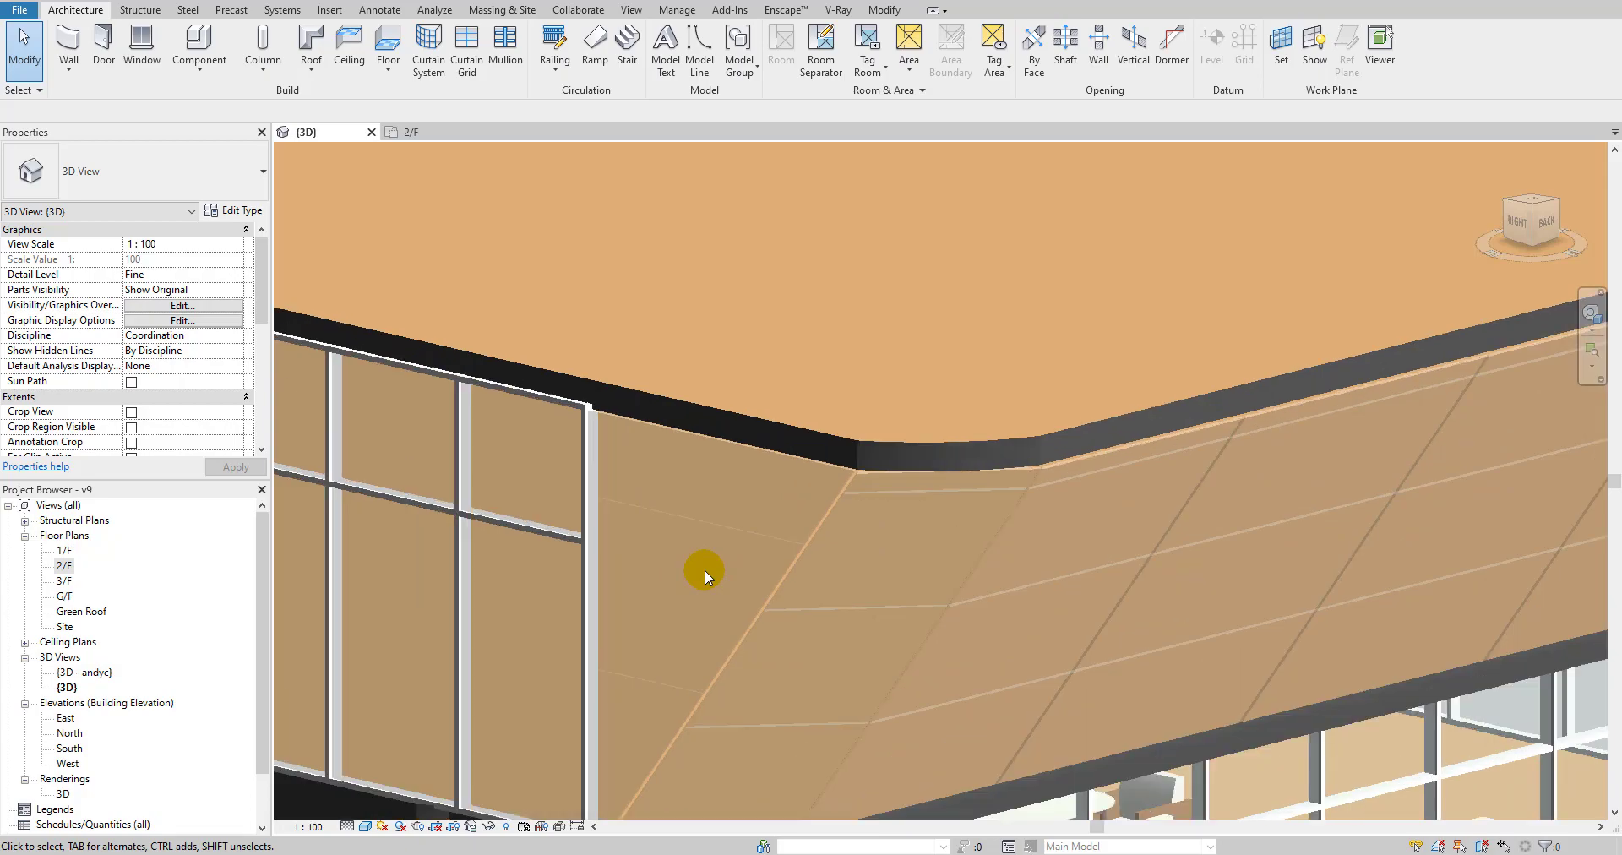
pyautogui.scroll(-2, 701, 560)
pyautogui.scroll(-2, 917, 488)
pyautogui.scroll(2, 899, 535)
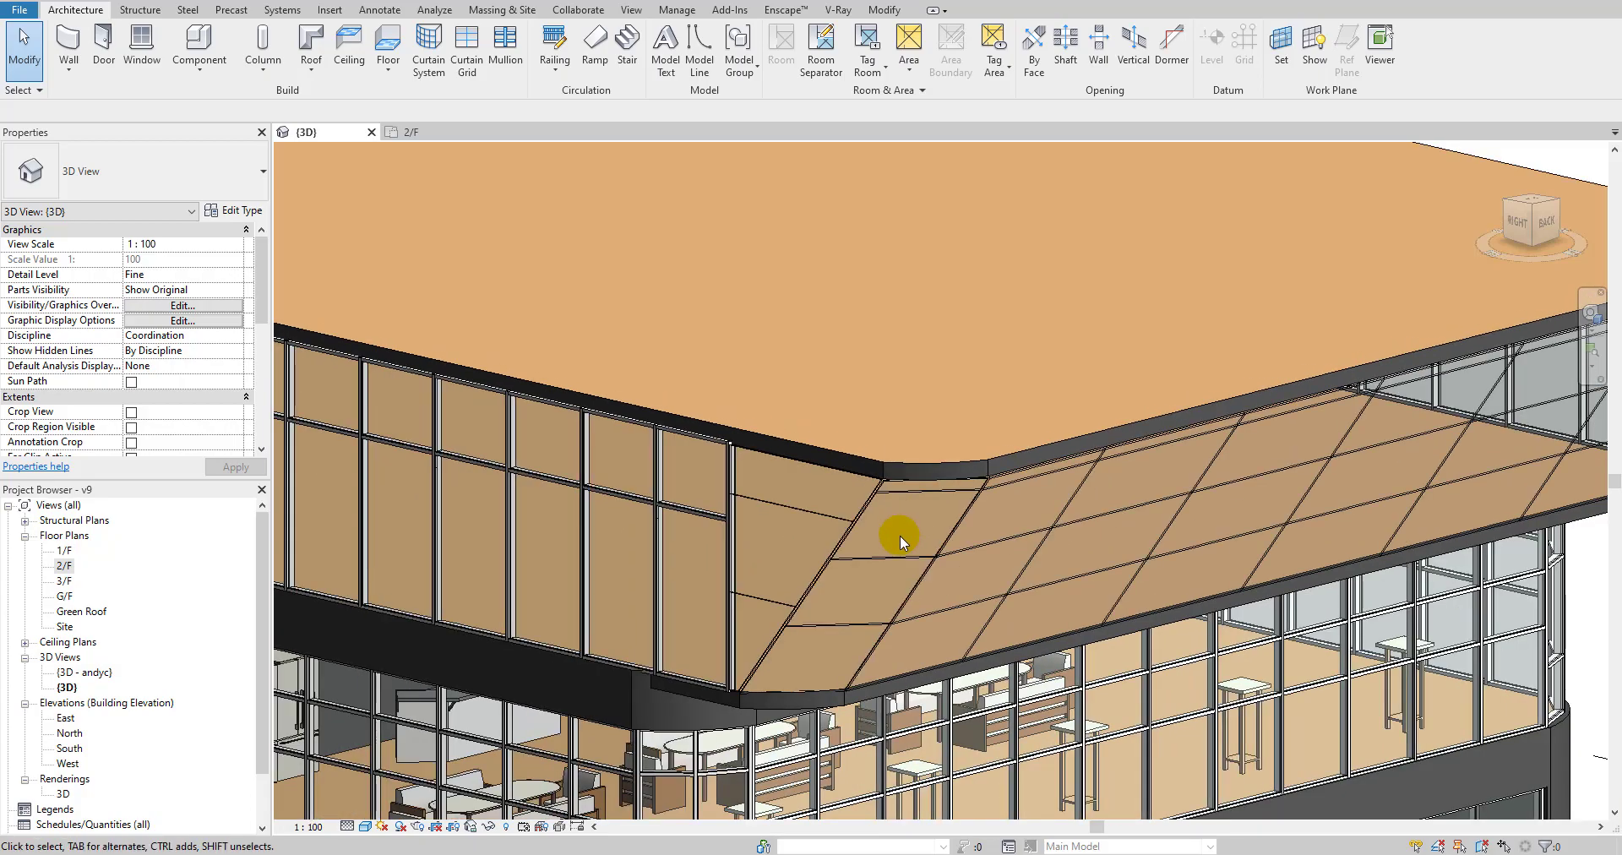
# Add a curtain grid line across all segments at the panel midpoint of the first rounded corner face, running along the slope.
pyautogui.keyDown('shift'); pyautogui.moveTo(1281, 482); pyautogui.dragTo(1012, 394, button='middle'); pyautogui.keyUp('shift')
pyautogui.keyDown('shift'); pyautogui.moveTo(851, 441); pyautogui.dragTo(1195, 502, button='middle'); pyautogui.keyUp('shift')
pyautogui.scroll(2, 879, 642)
pyautogui.moveTo(869, 657); pyautogui.dragTo(683, 422, button='middle')
pyautogui.scroll(-2, 812, 382)
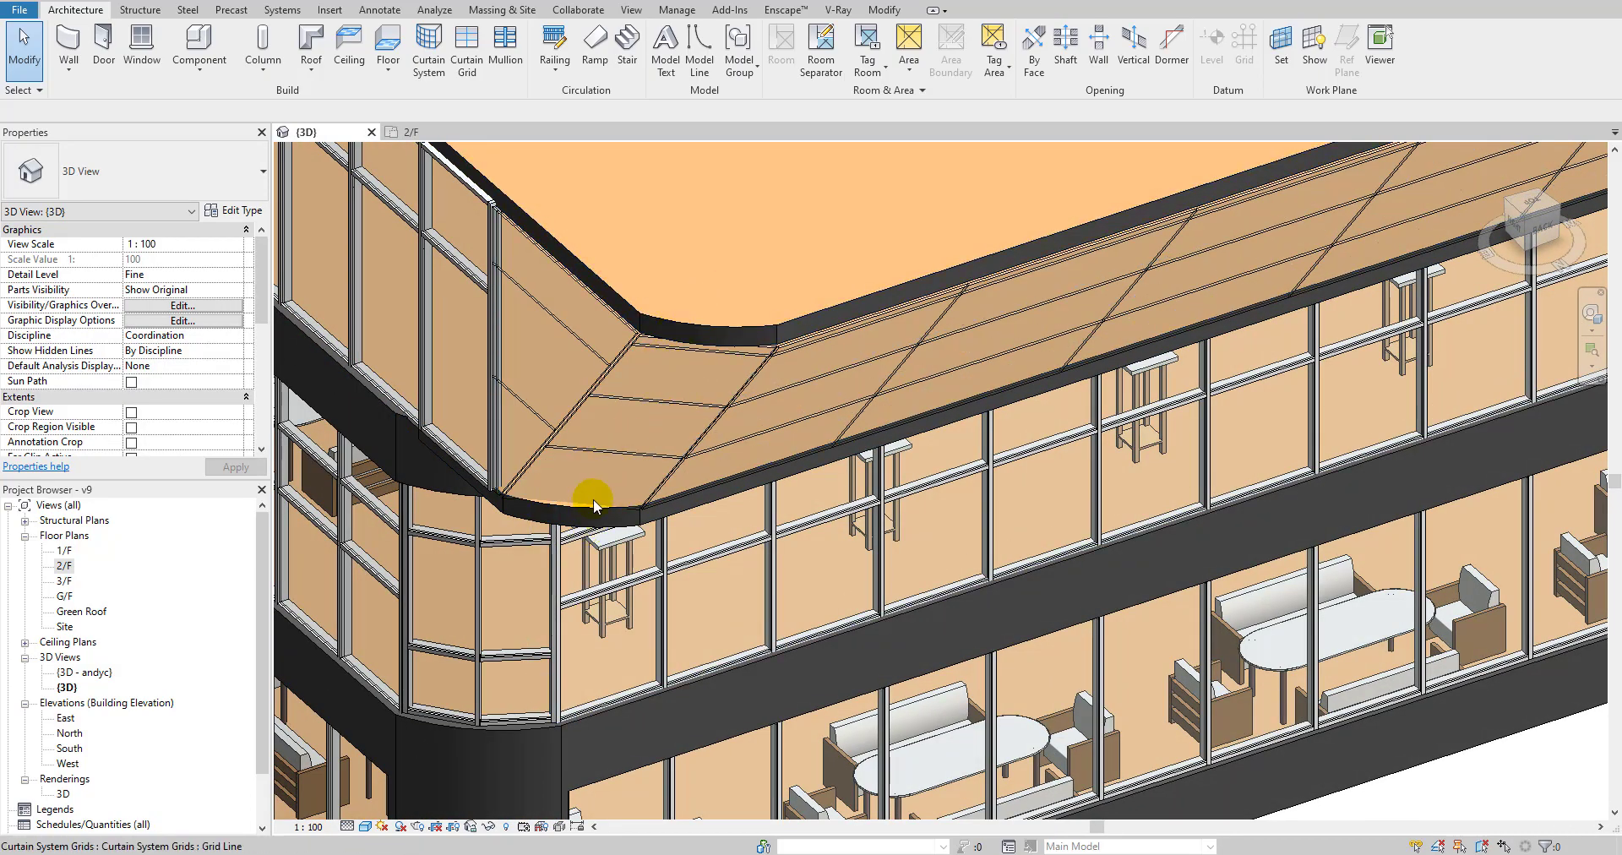
pyautogui.click(469, 67)
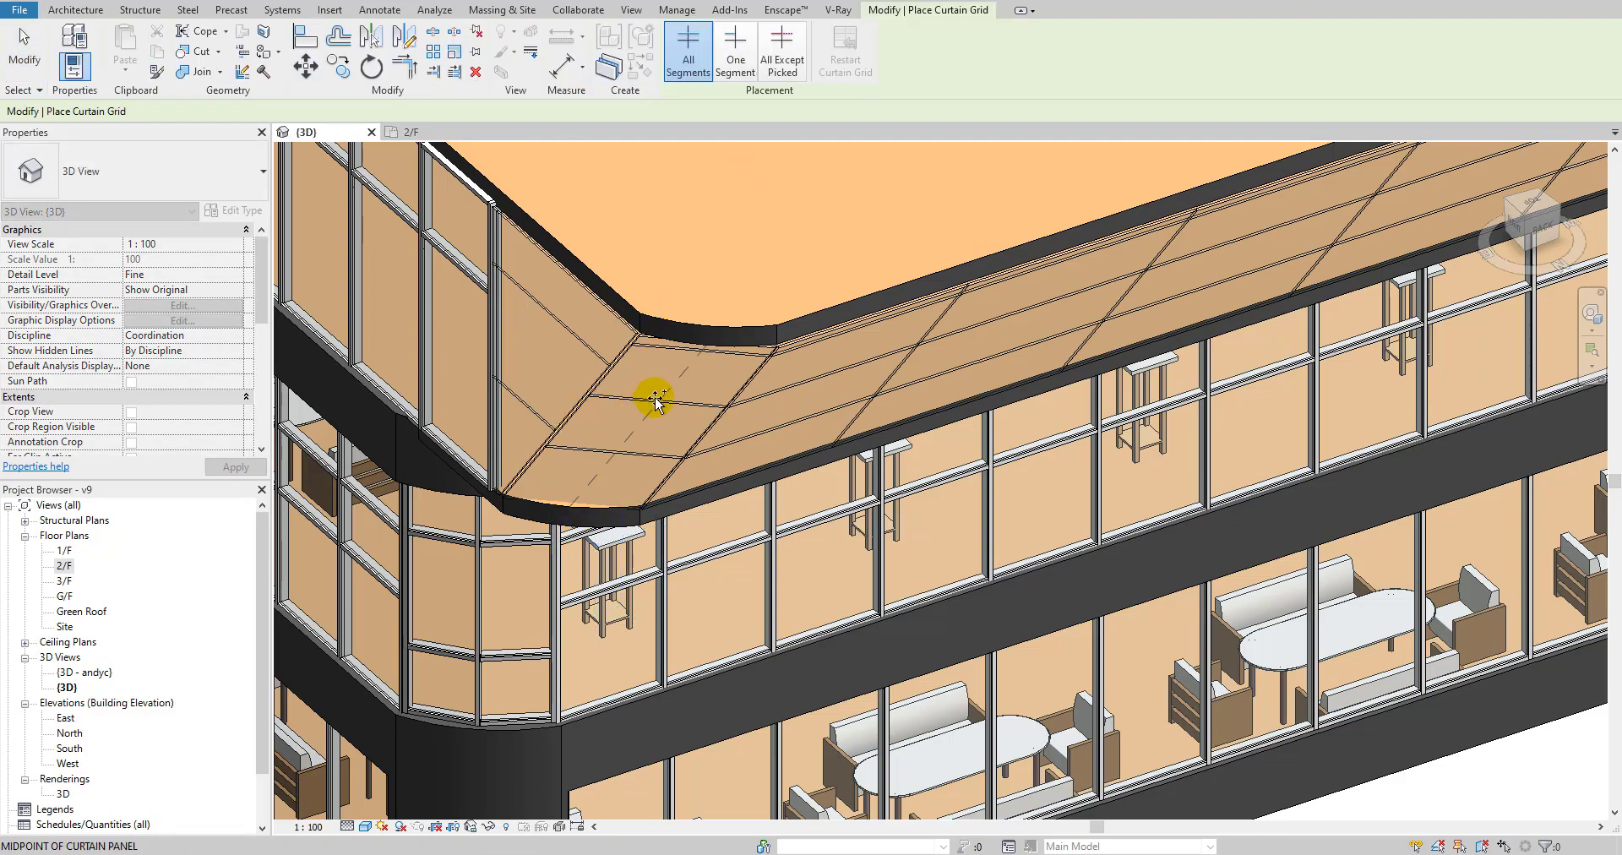
pyautogui.scroll(3, 652, 398)
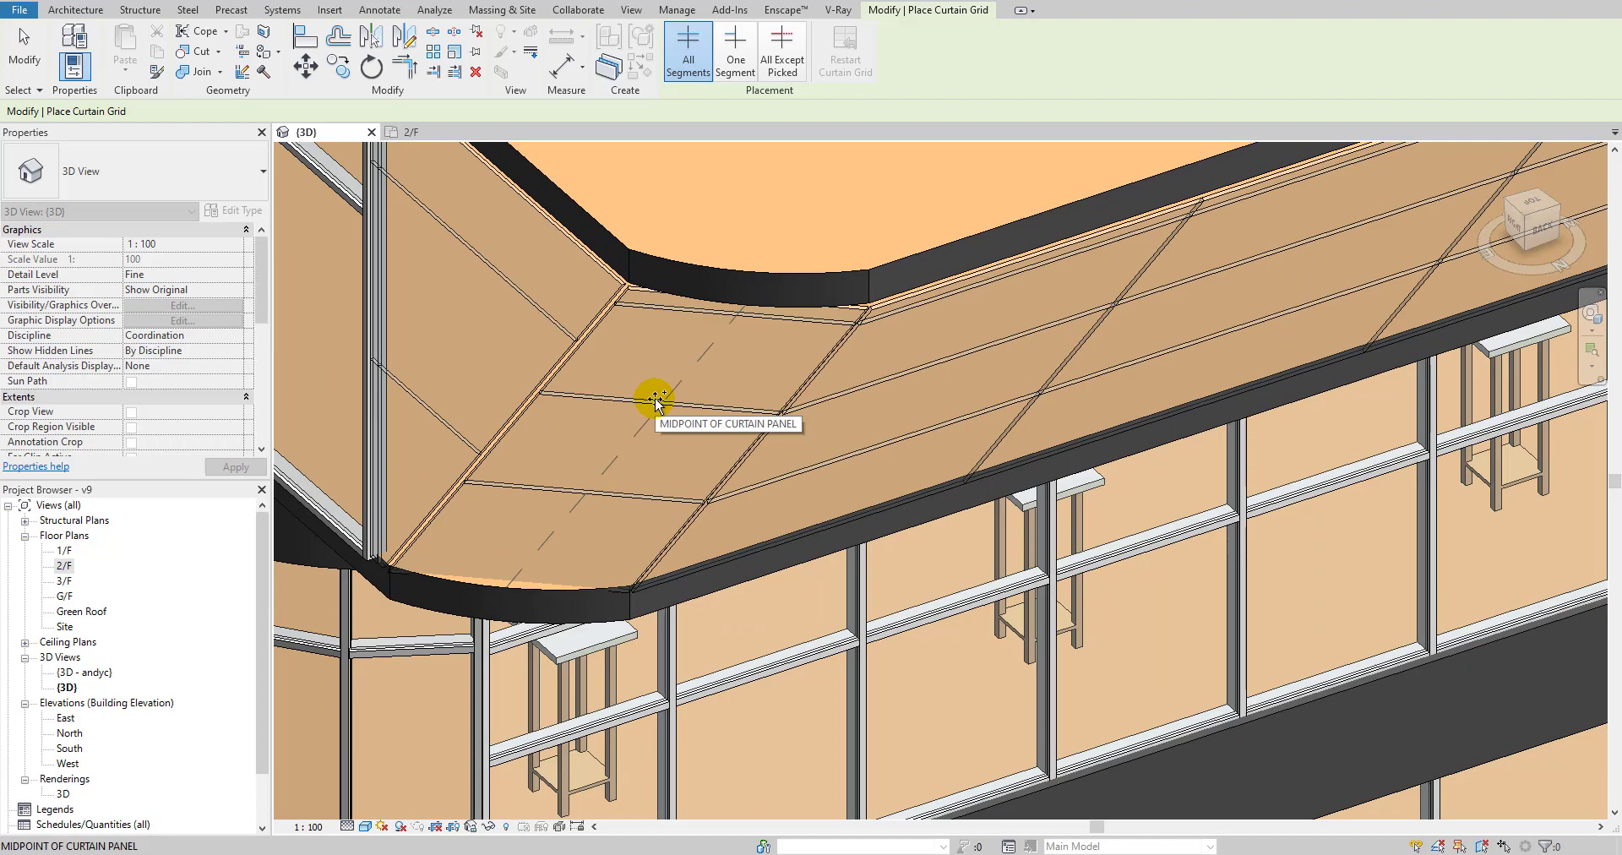
pyautogui.click(657, 400)
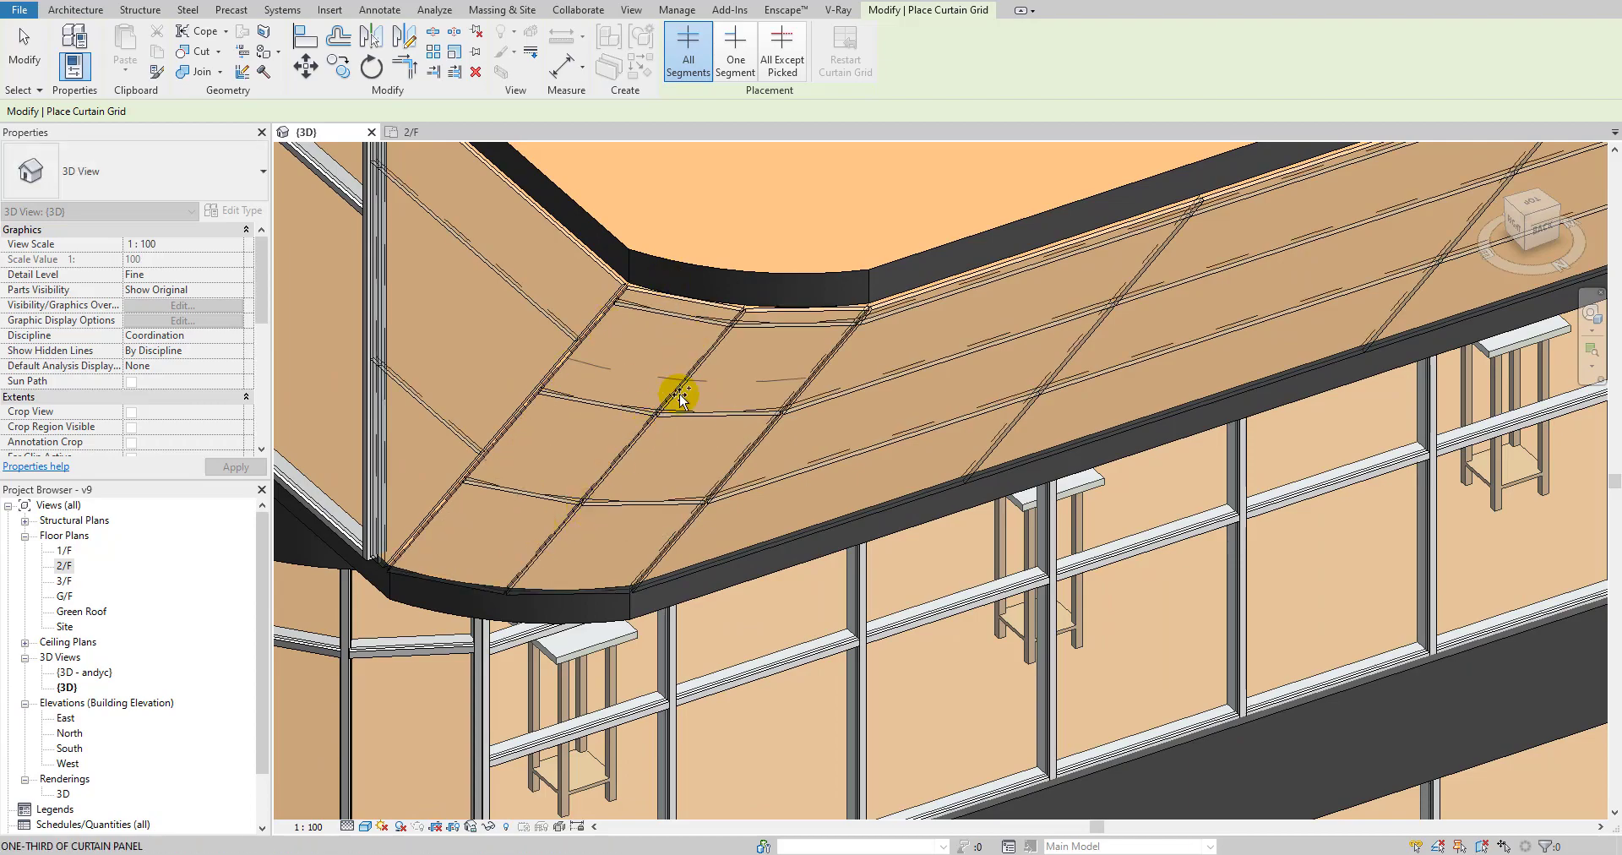
# Add a matching curtain grid line at the panel midpoint of the rounded corner face at the opposite end.
pyautogui.scroll(-3, 719, 377)
pyautogui.keyDown('shift'); pyautogui.moveTo(1003, 355); pyautogui.dragTo(642, 392, button='middle'); pyautogui.keyUp('shift')
pyautogui.moveTo(1227, 453); pyautogui.dragTo(700, 68, button='middle')
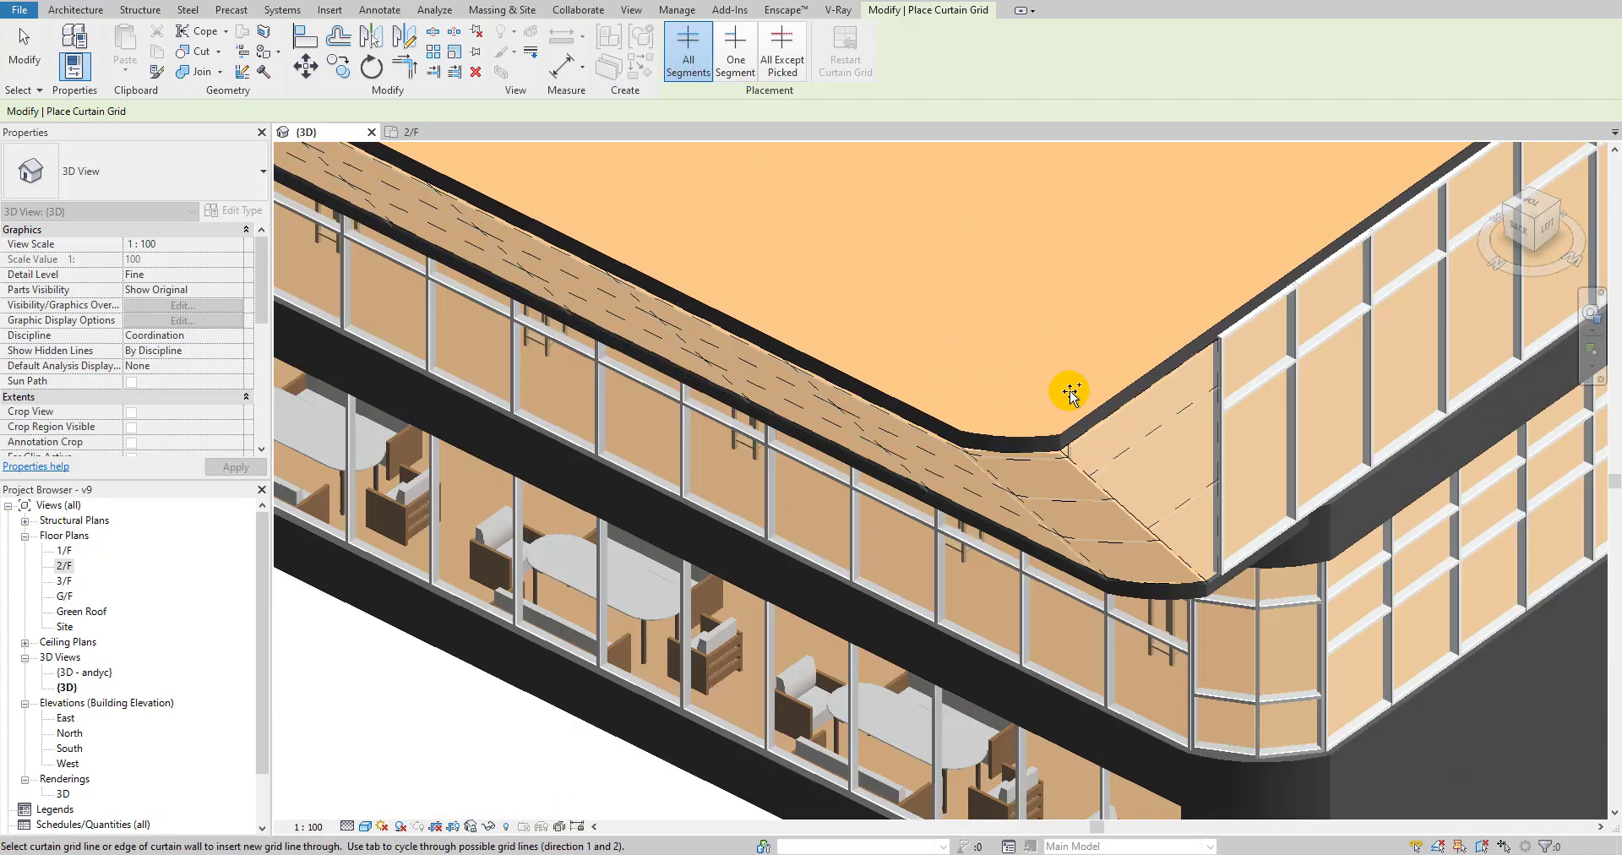
pyautogui.scroll(6, 1073, 507)
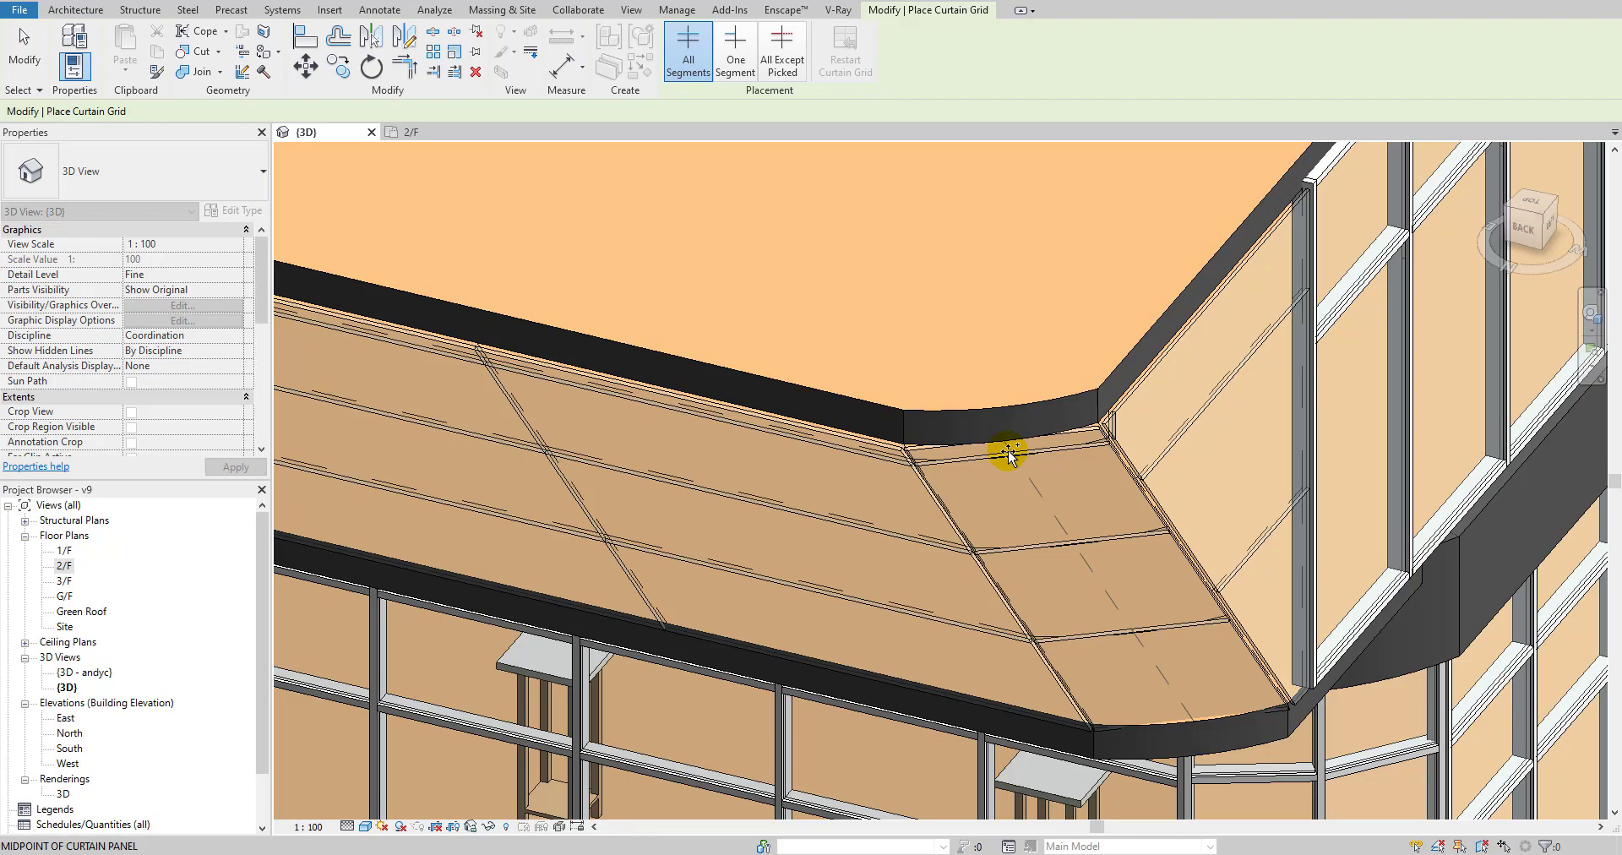
pyautogui.click(1010, 453)
pyautogui.scroll(-3, 1023, 469)
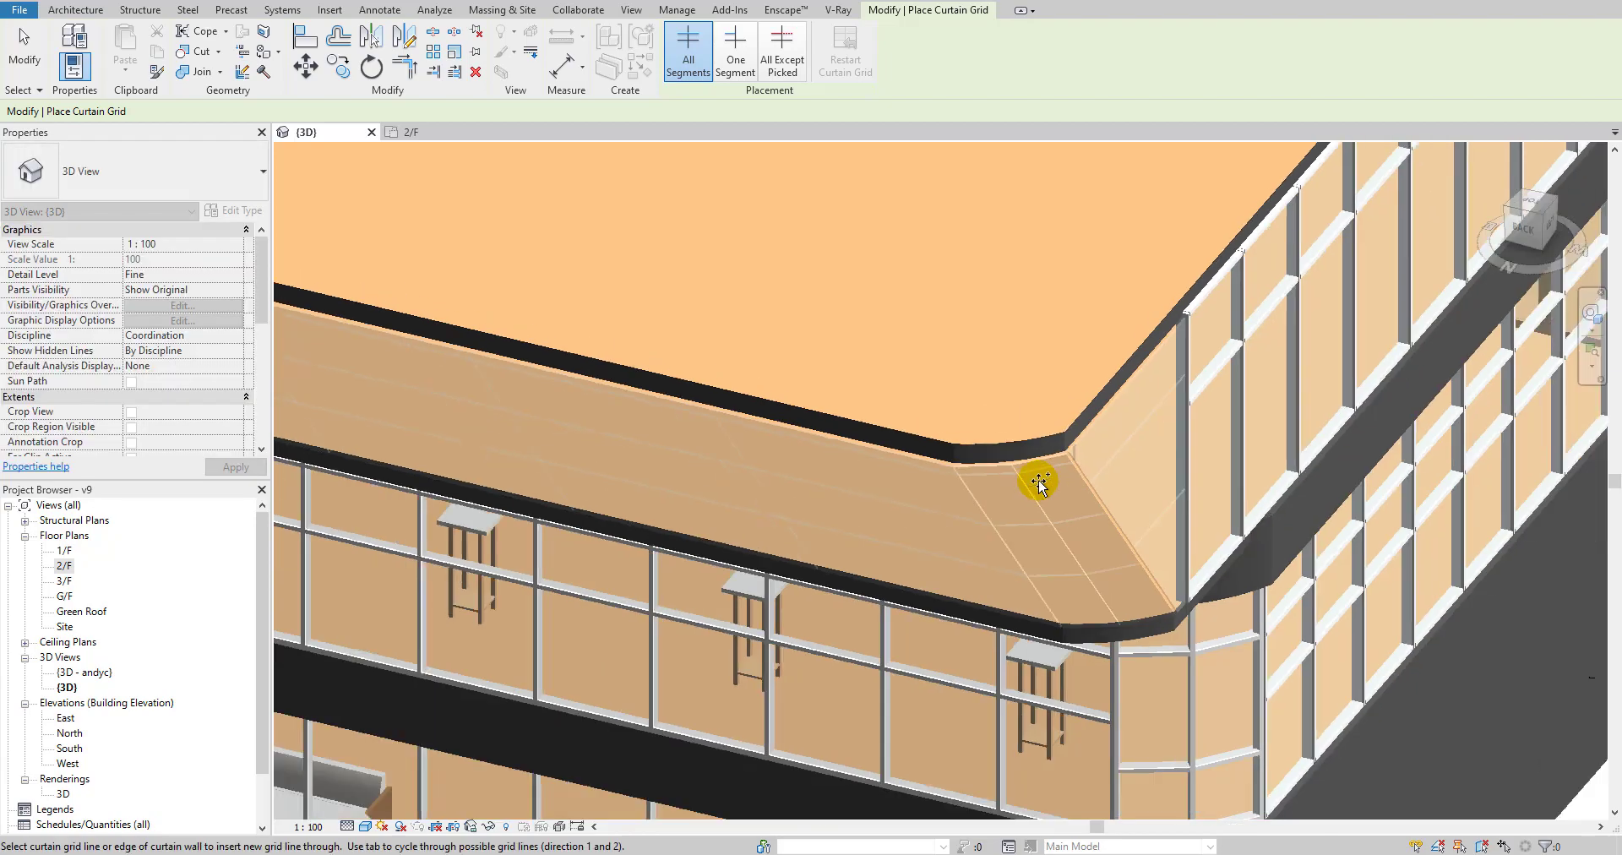
# Start placing mullions on the sloped curtain system.
pyautogui.click(51, 10)
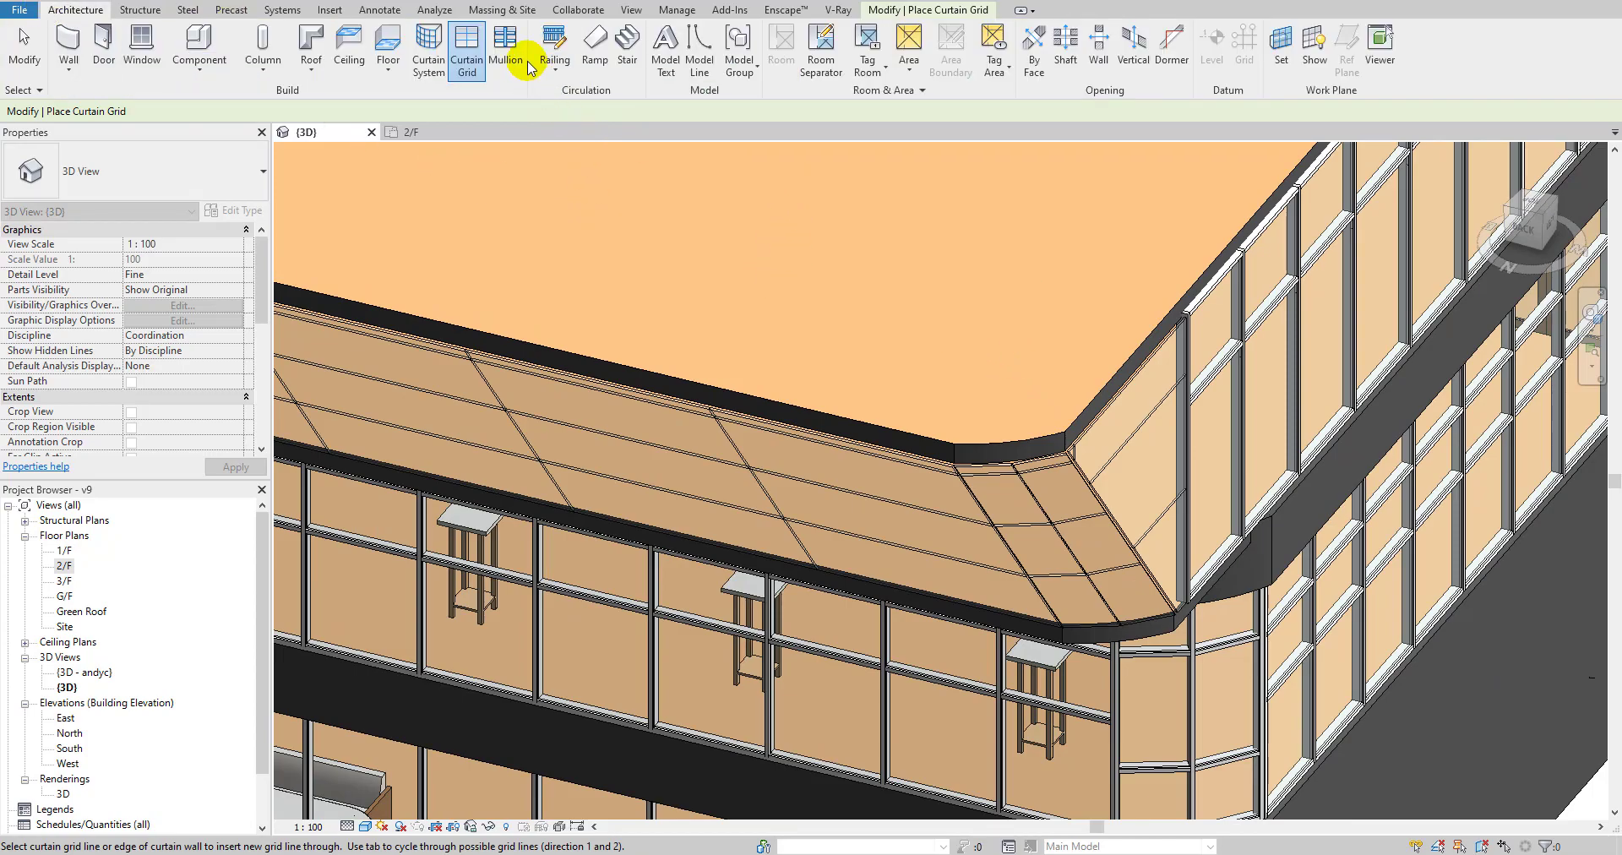
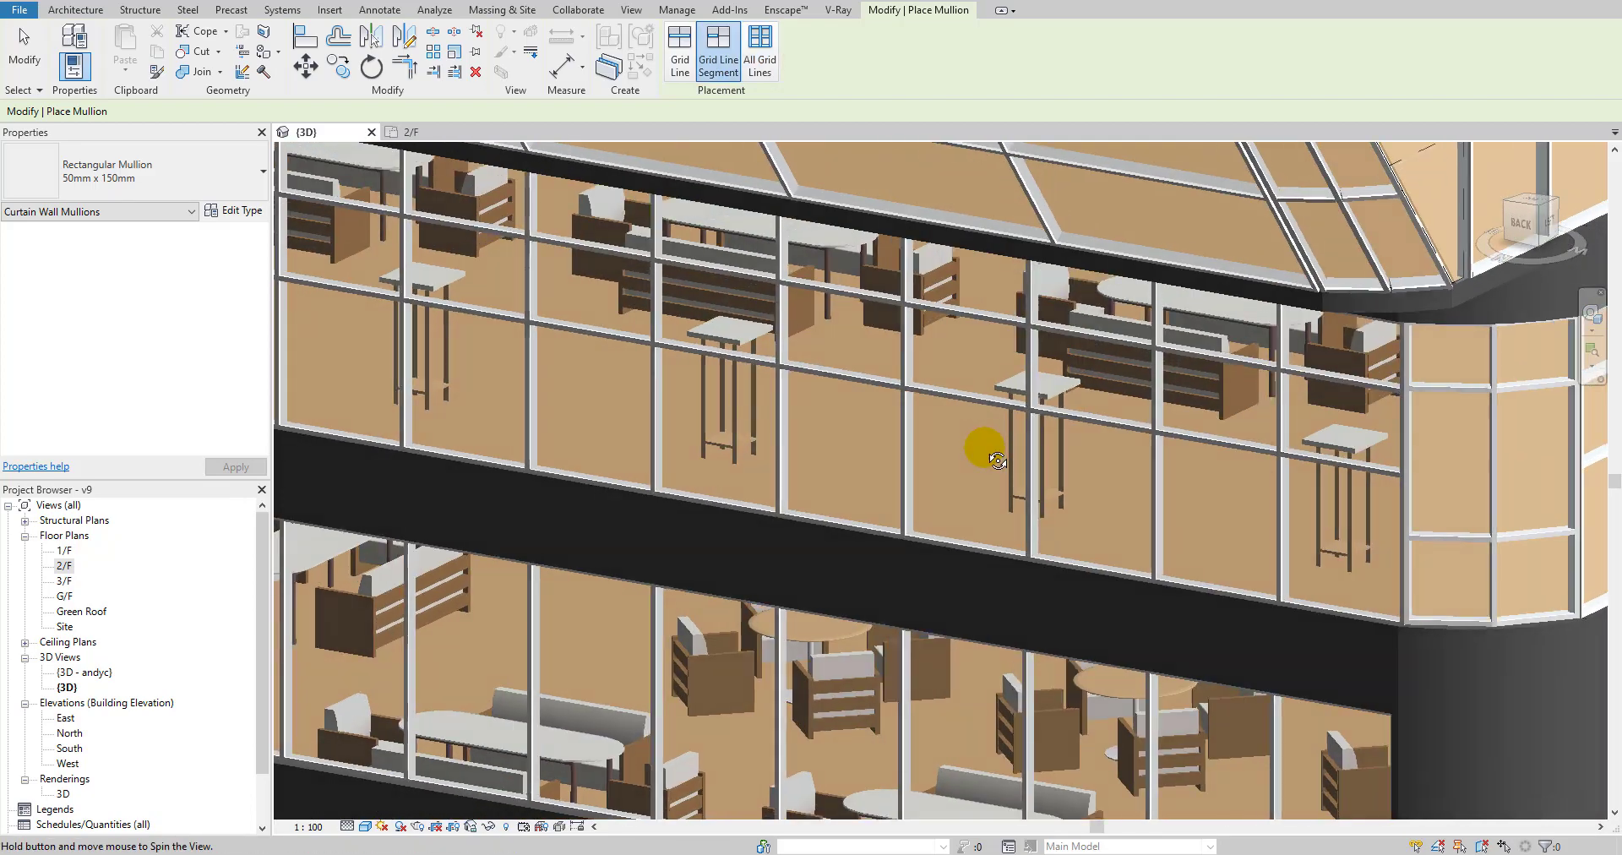
# Place 50mm x 150mm rectangular mullions on all grid lines of the rounded corner face of the sloped curtain system.
pyautogui.moveTo(772, 434); pyautogui.dragTo(955, 815, button='middle')
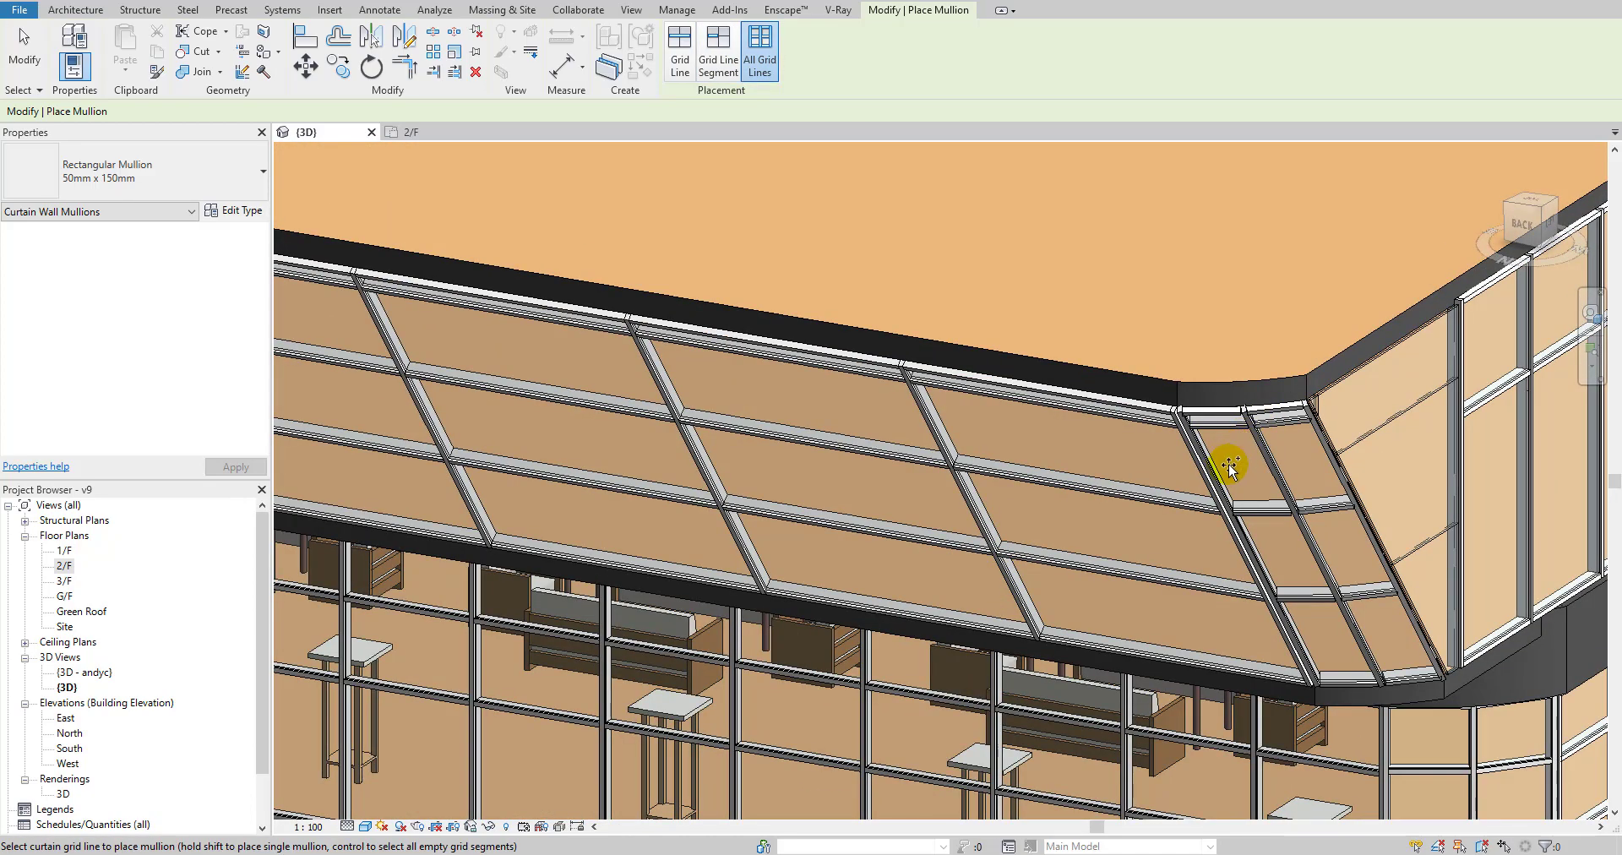
pyautogui.press('Escape')
pyautogui.press('Escape')
pyautogui.scroll(-4, 985, 463)
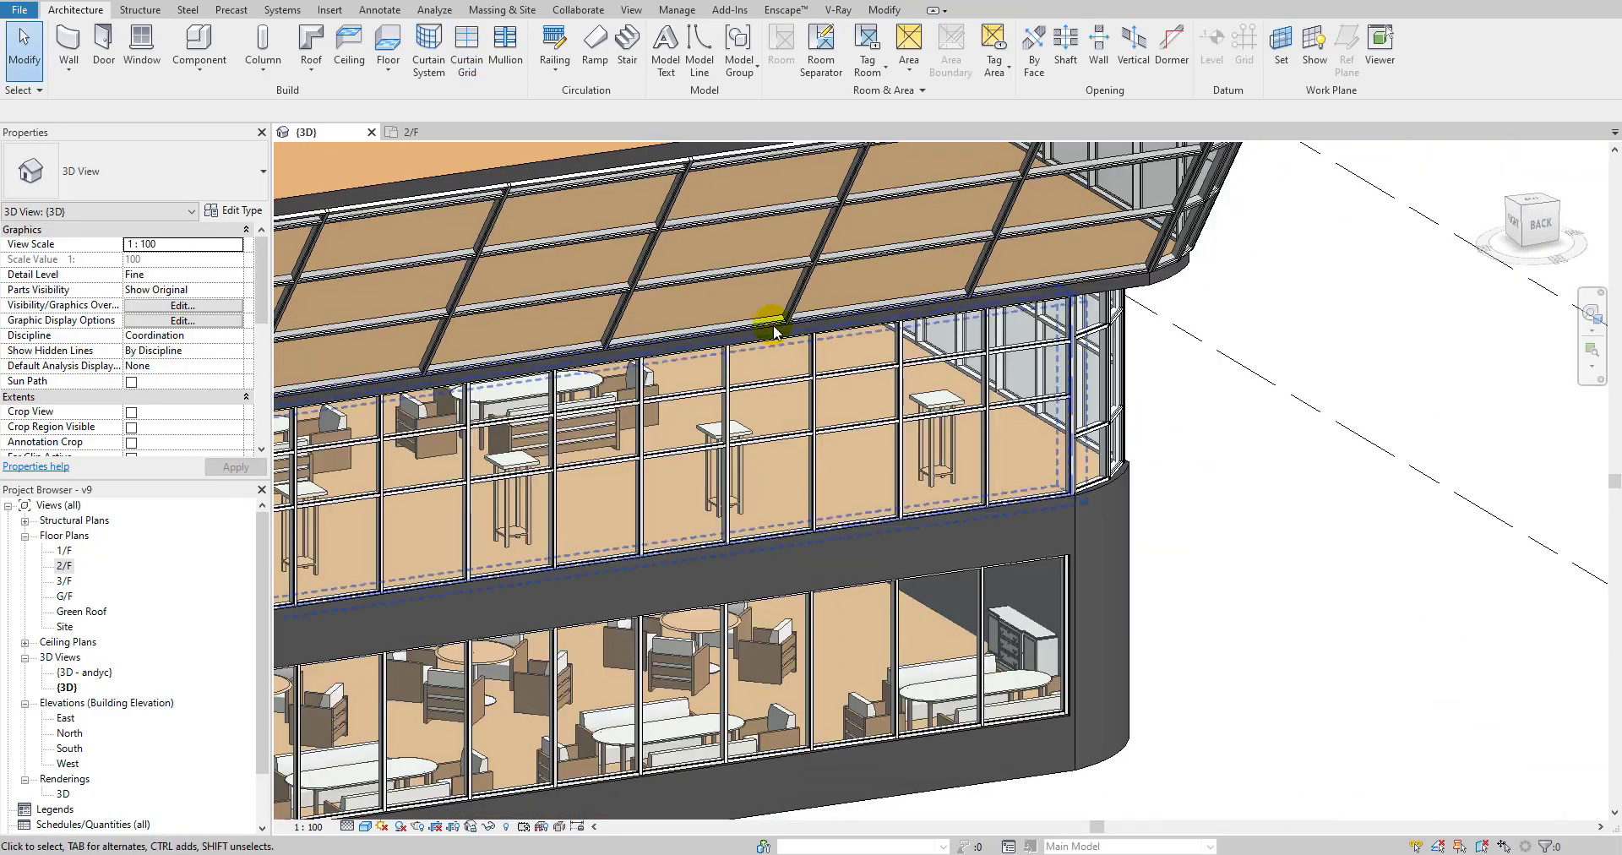
# Inspect a sloped mullion segment and the curtain system itself at the rounded corner.
pyautogui.keyDown('shift'); pyautogui.moveTo(774, 324); pyautogui.dragTo(1151, 695, button='middle'); pyautogui.keyUp('shift')
pyautogui.scroll(3, 1152, 695)
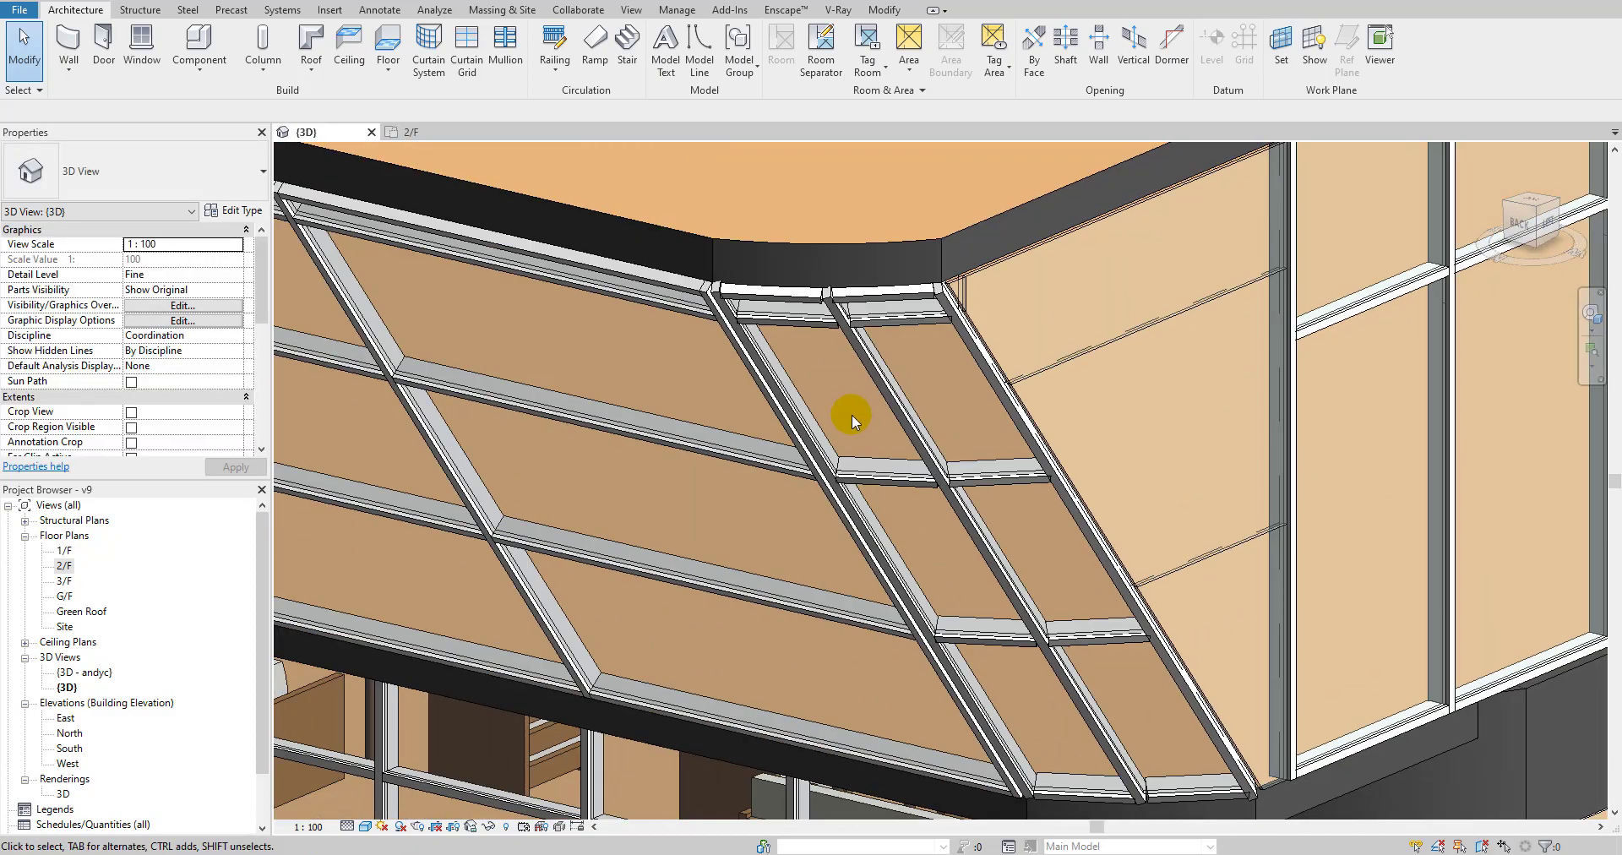
pyautogui.click(922, 449)
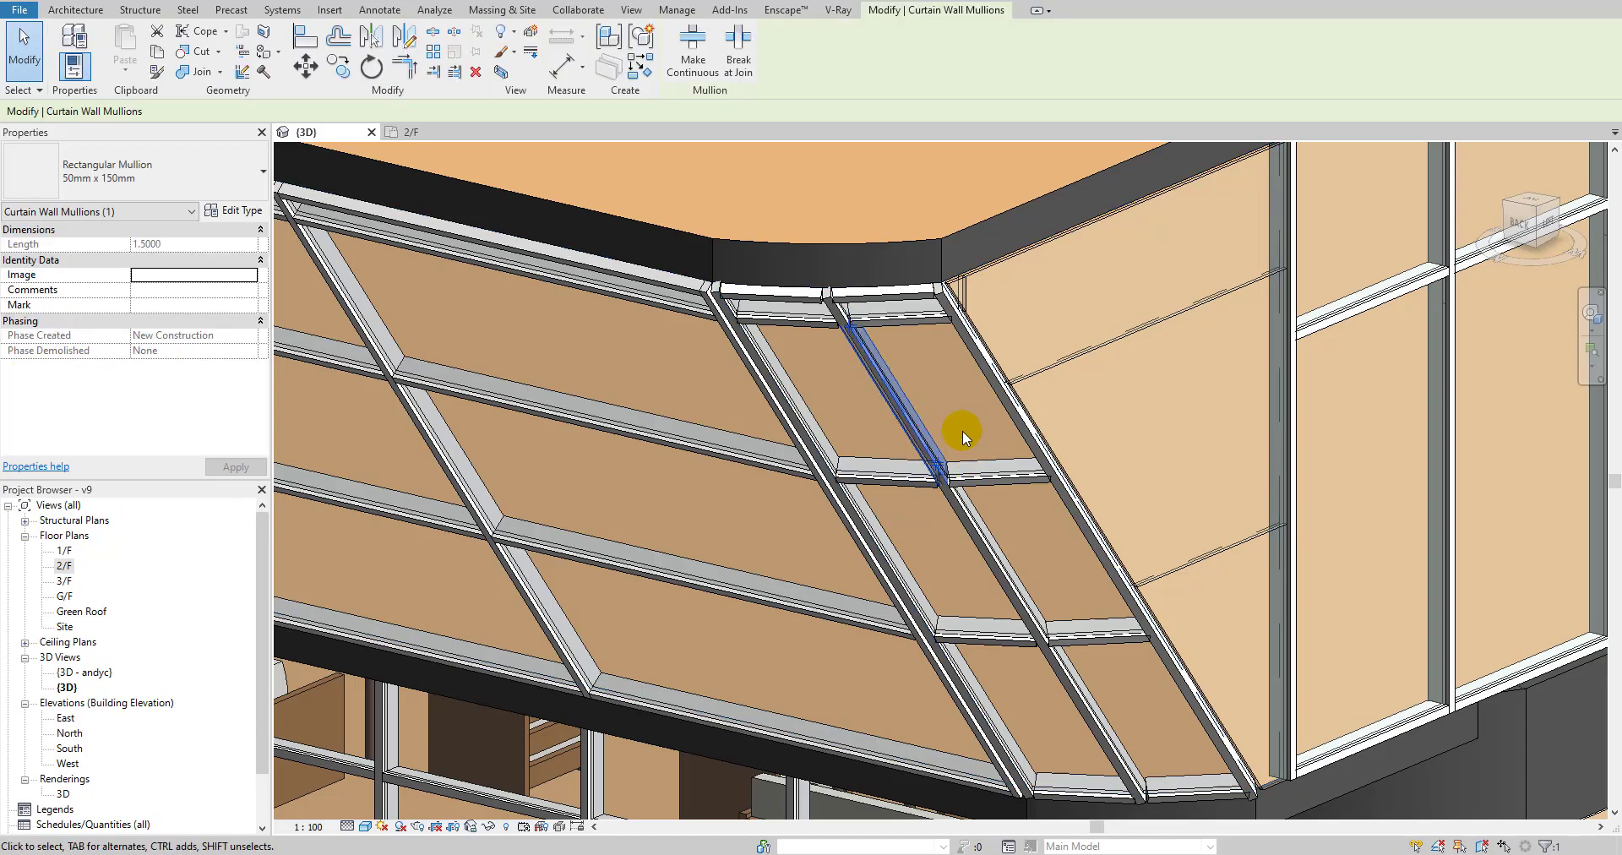
pyautogui.press('Escape')
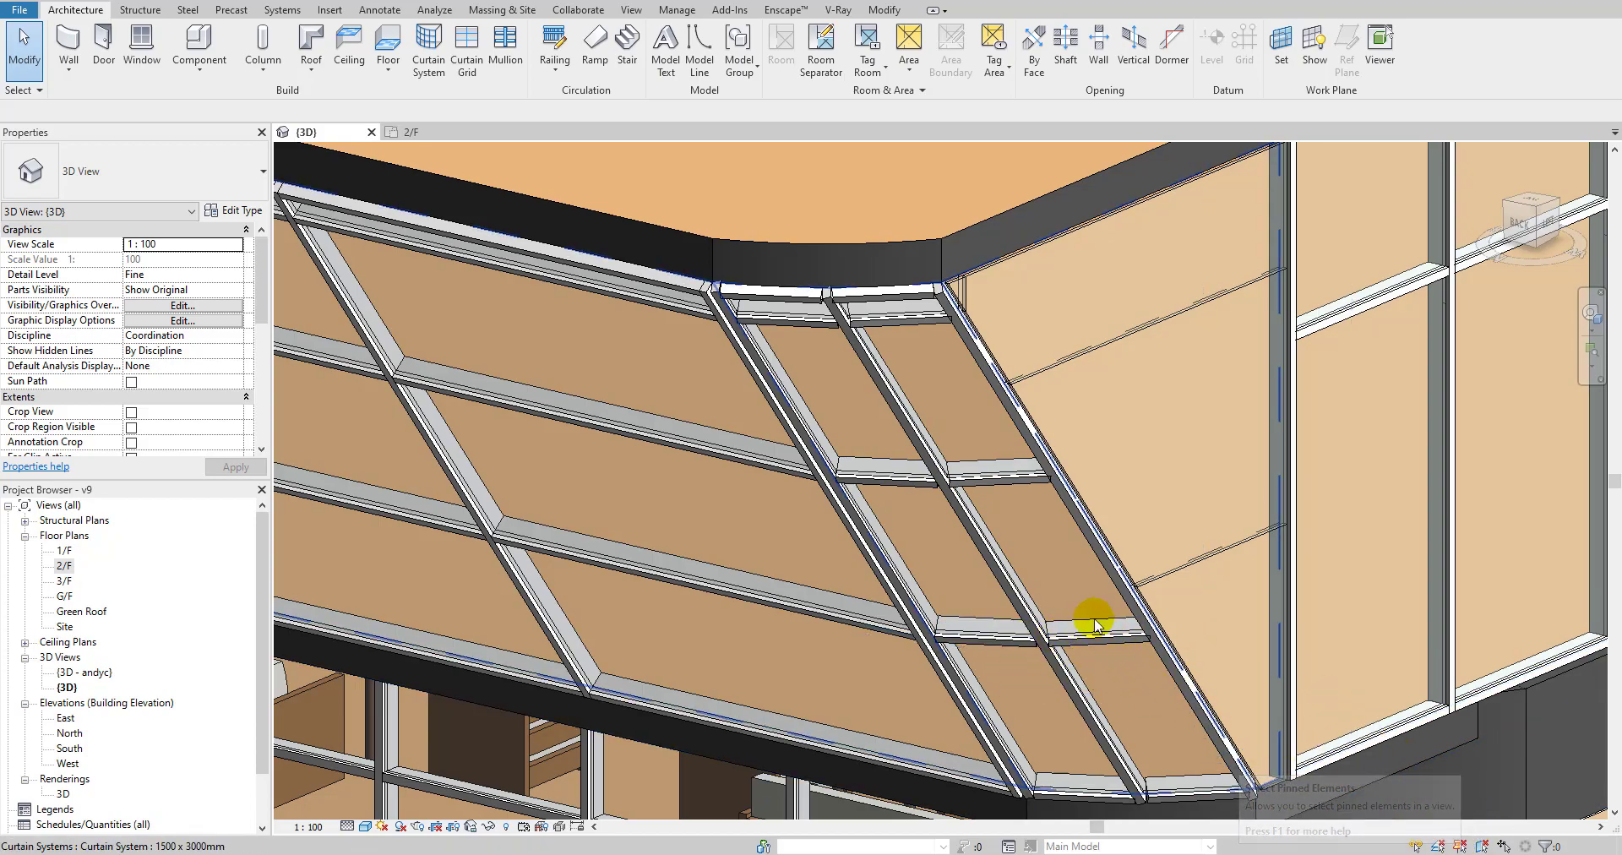
pyautogui.click(1075, 640)
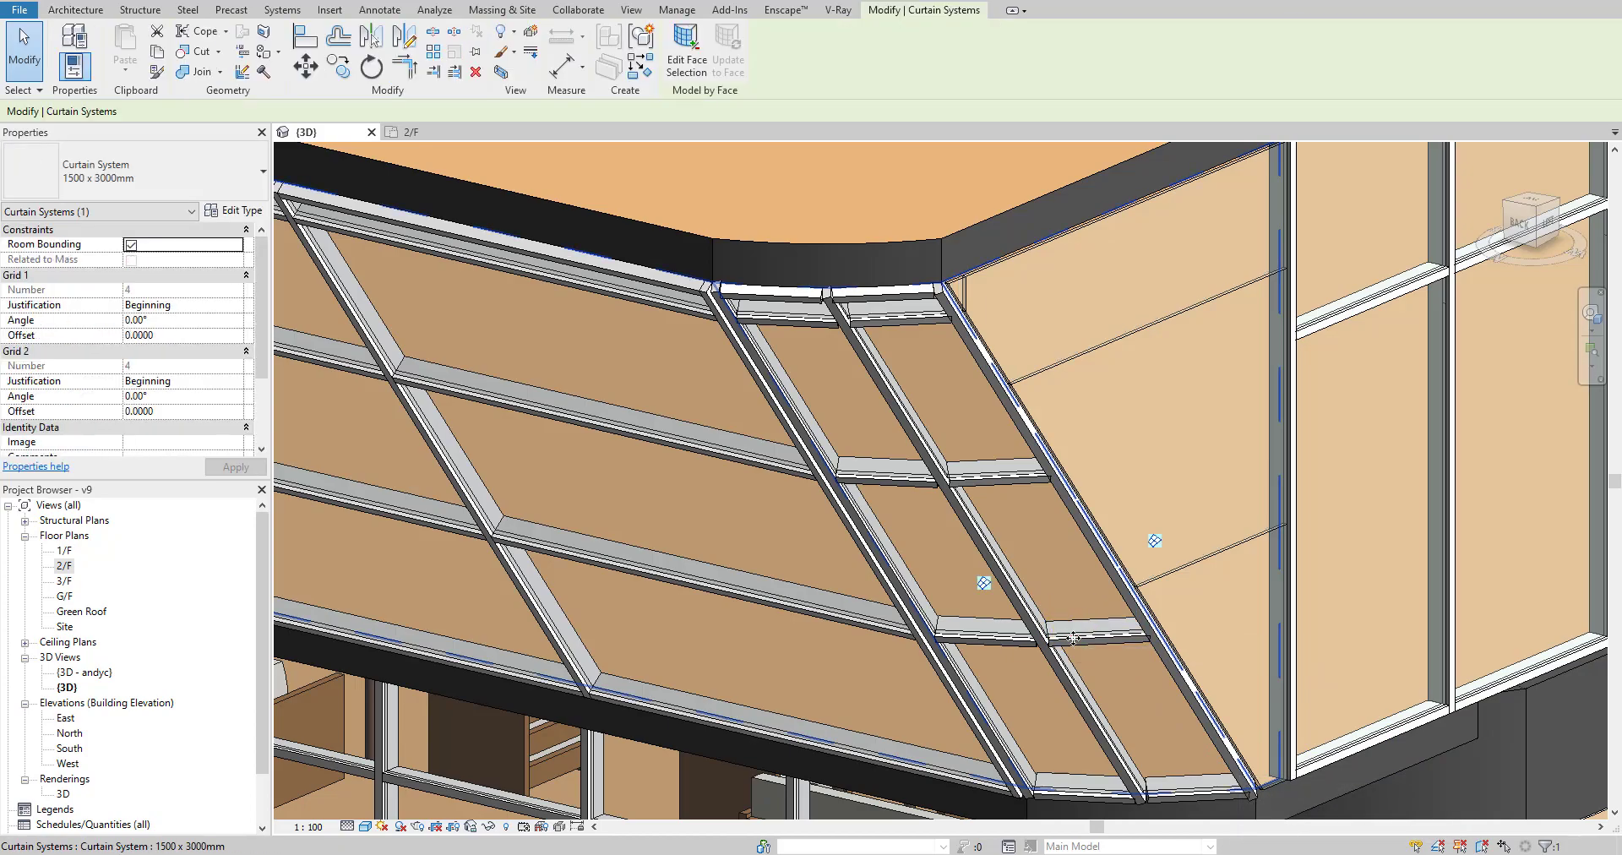
pyautogui.scroll(3, 1069, 645)
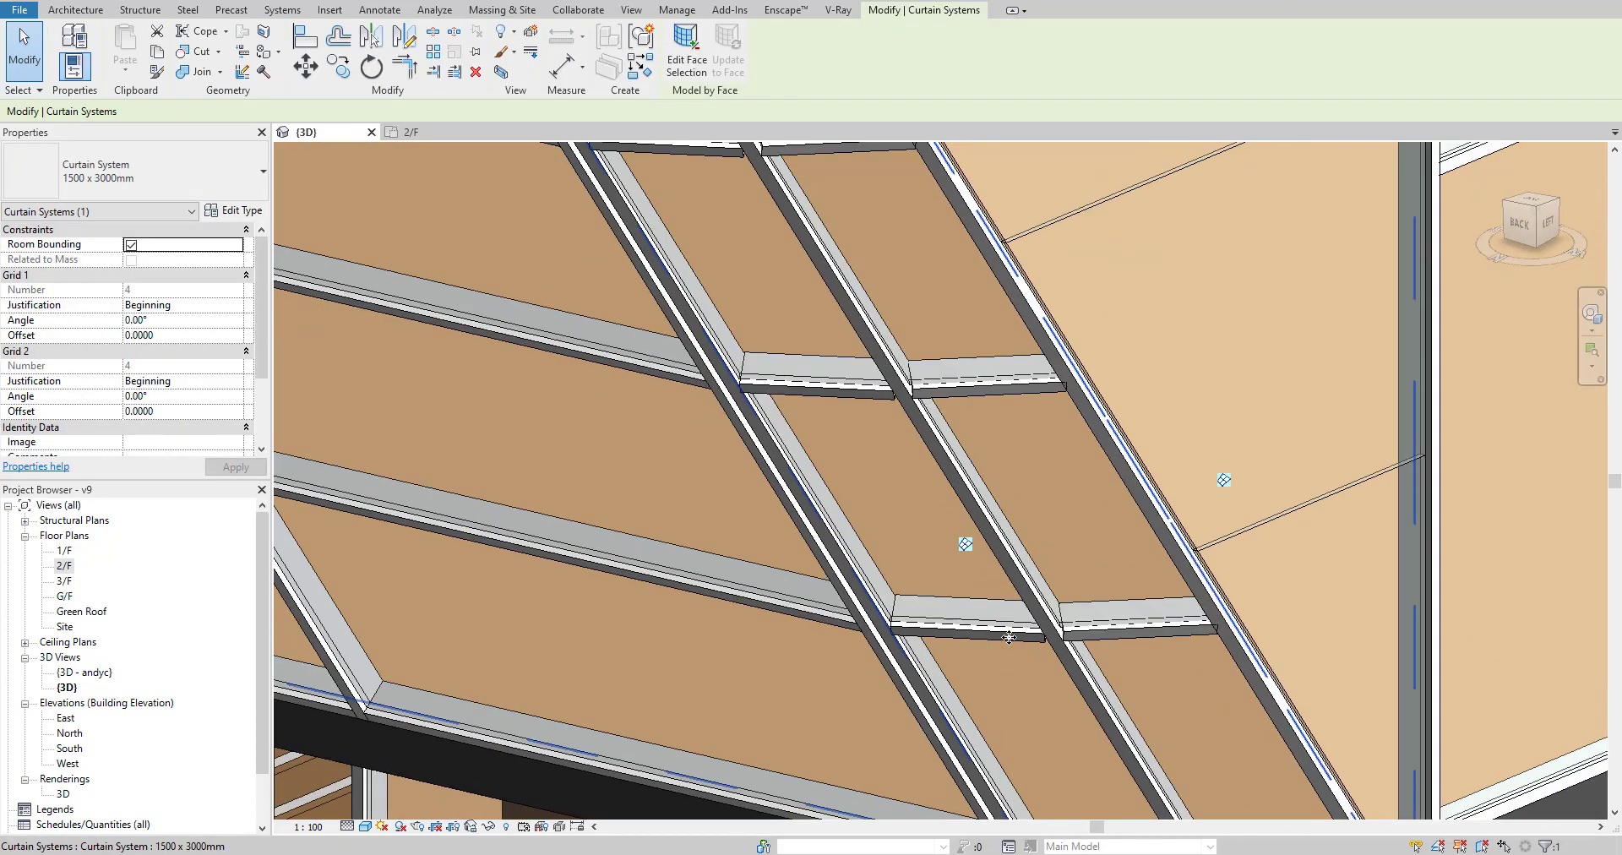
pyautogui.scroll(-2, 1009, 637)
pyautogui.press('Escape')
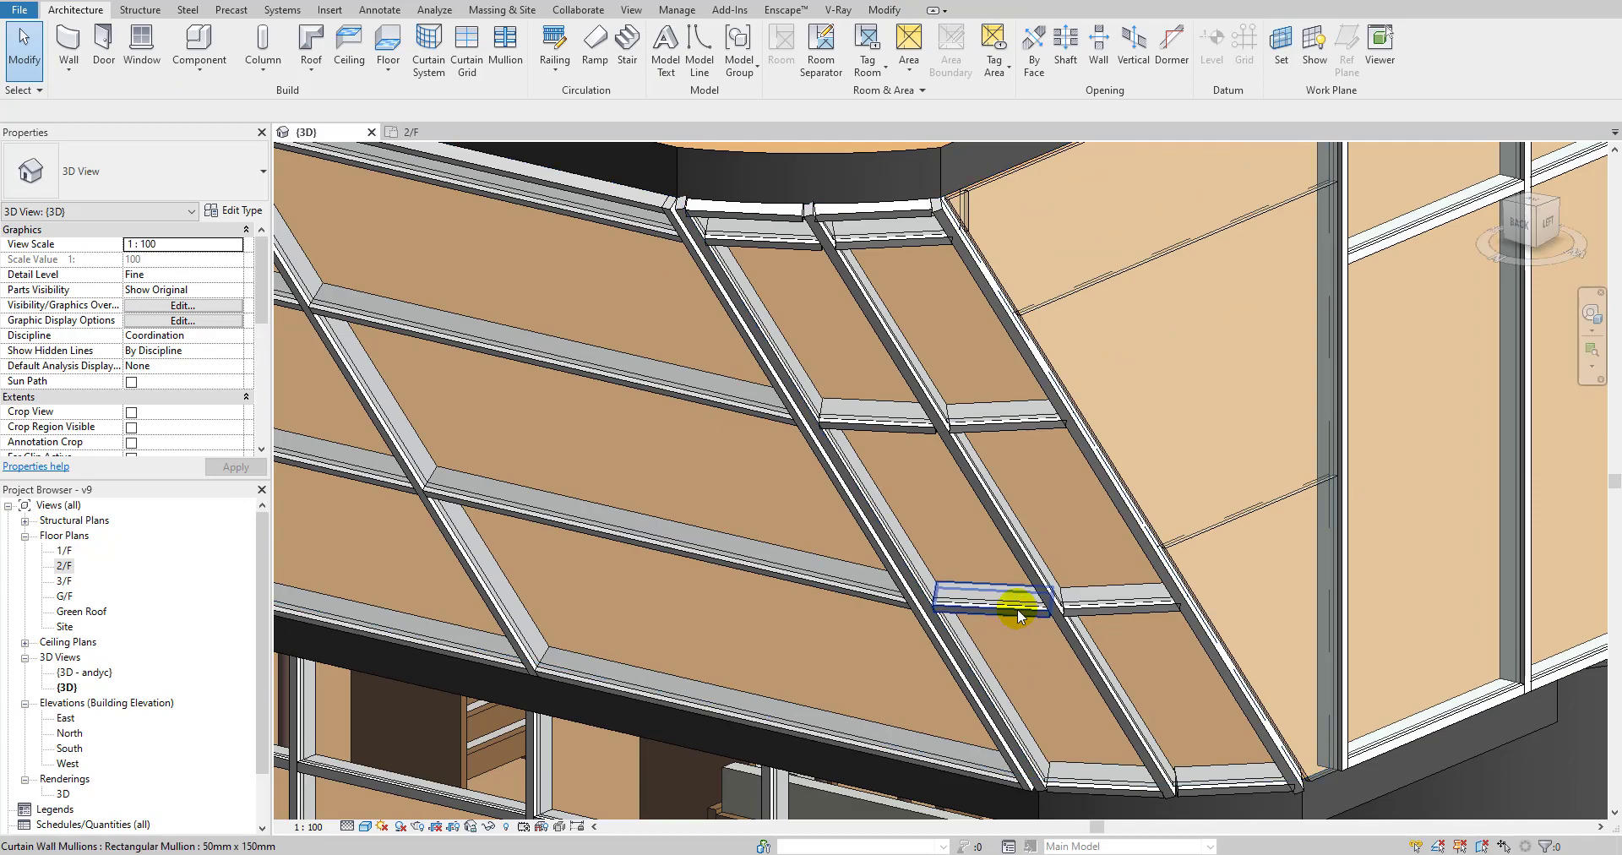
# Toggle the selection of pinned elements and inspect the lower horizontal mullion segment of the rounded corner.
pyautogui.click(1018, 616)
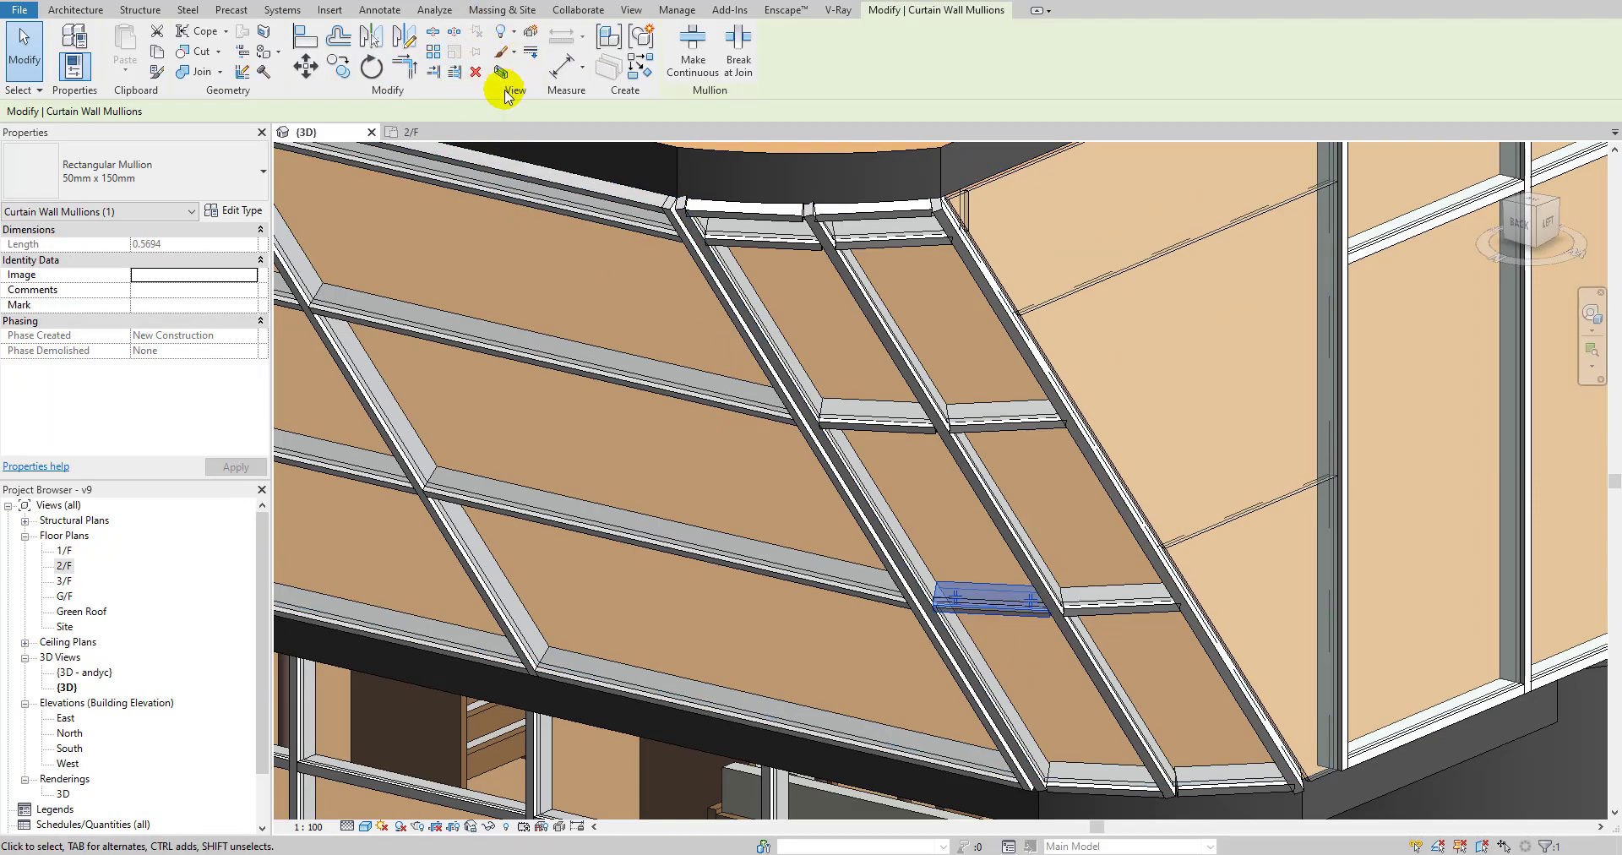
pyautogui.click(1460, 847)
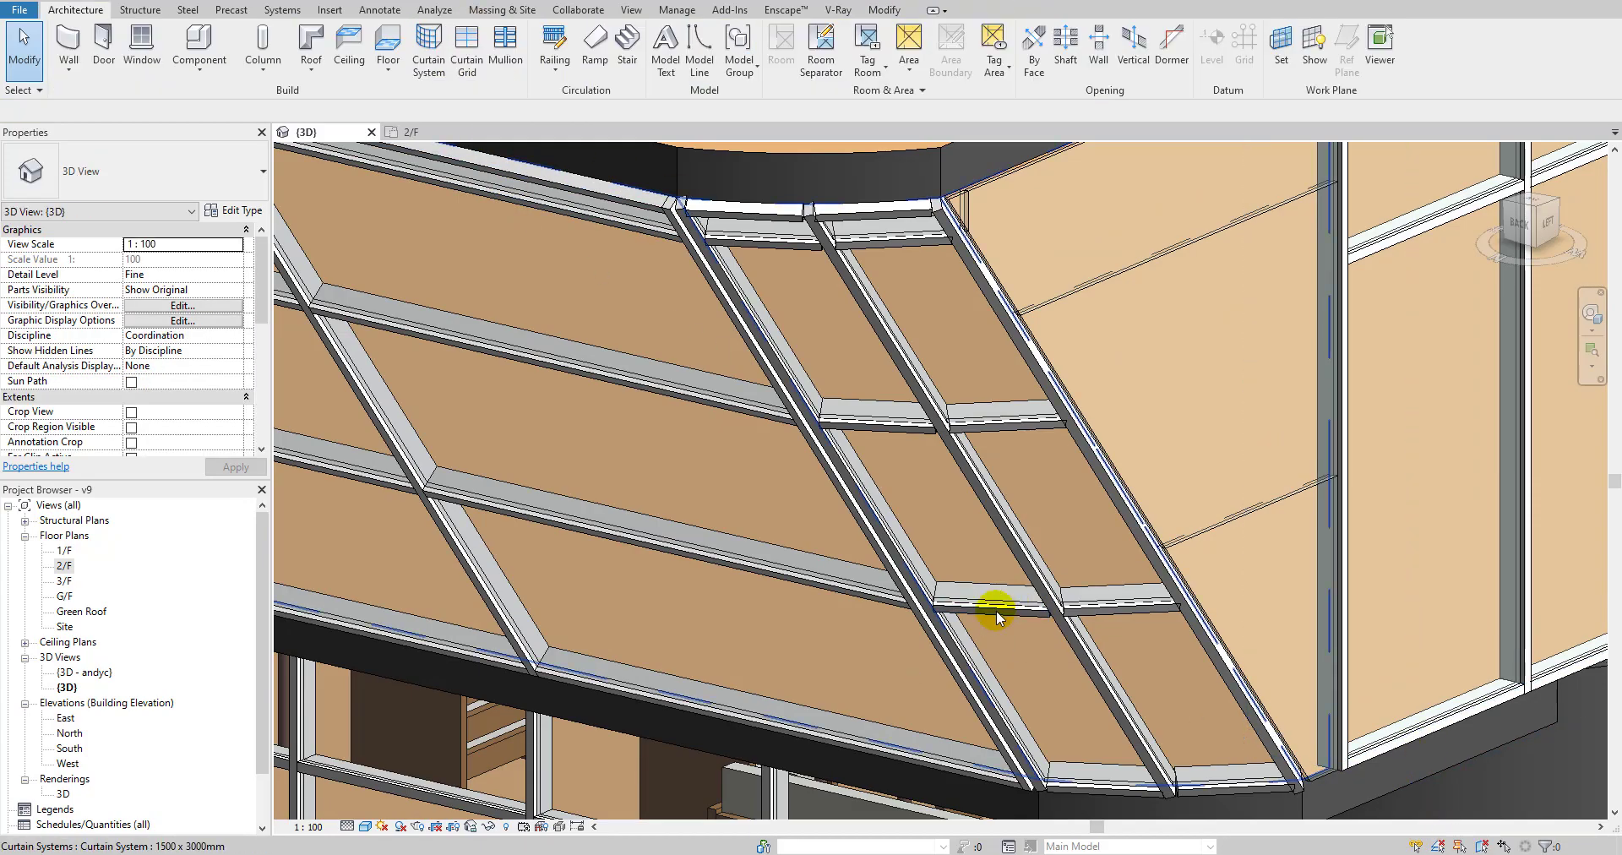
pyautogui.click(987, 606)
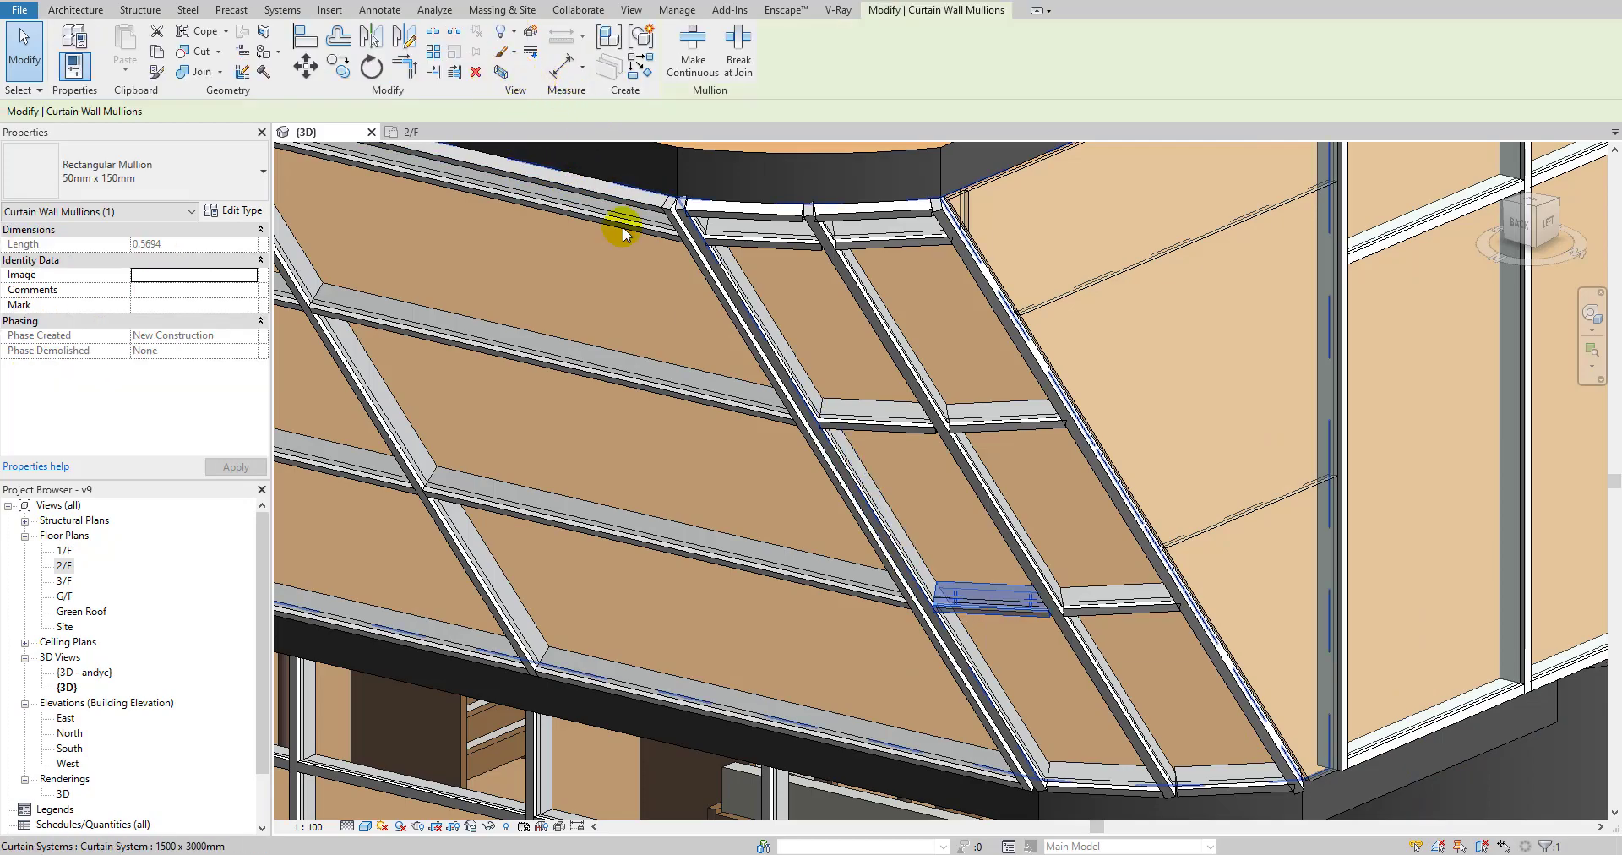
pyautogui.scroll(-2, 1067, 551)
pyautogui.scroll(-1, 980, 576)
pyautogui.scroll(3, 967, 574)
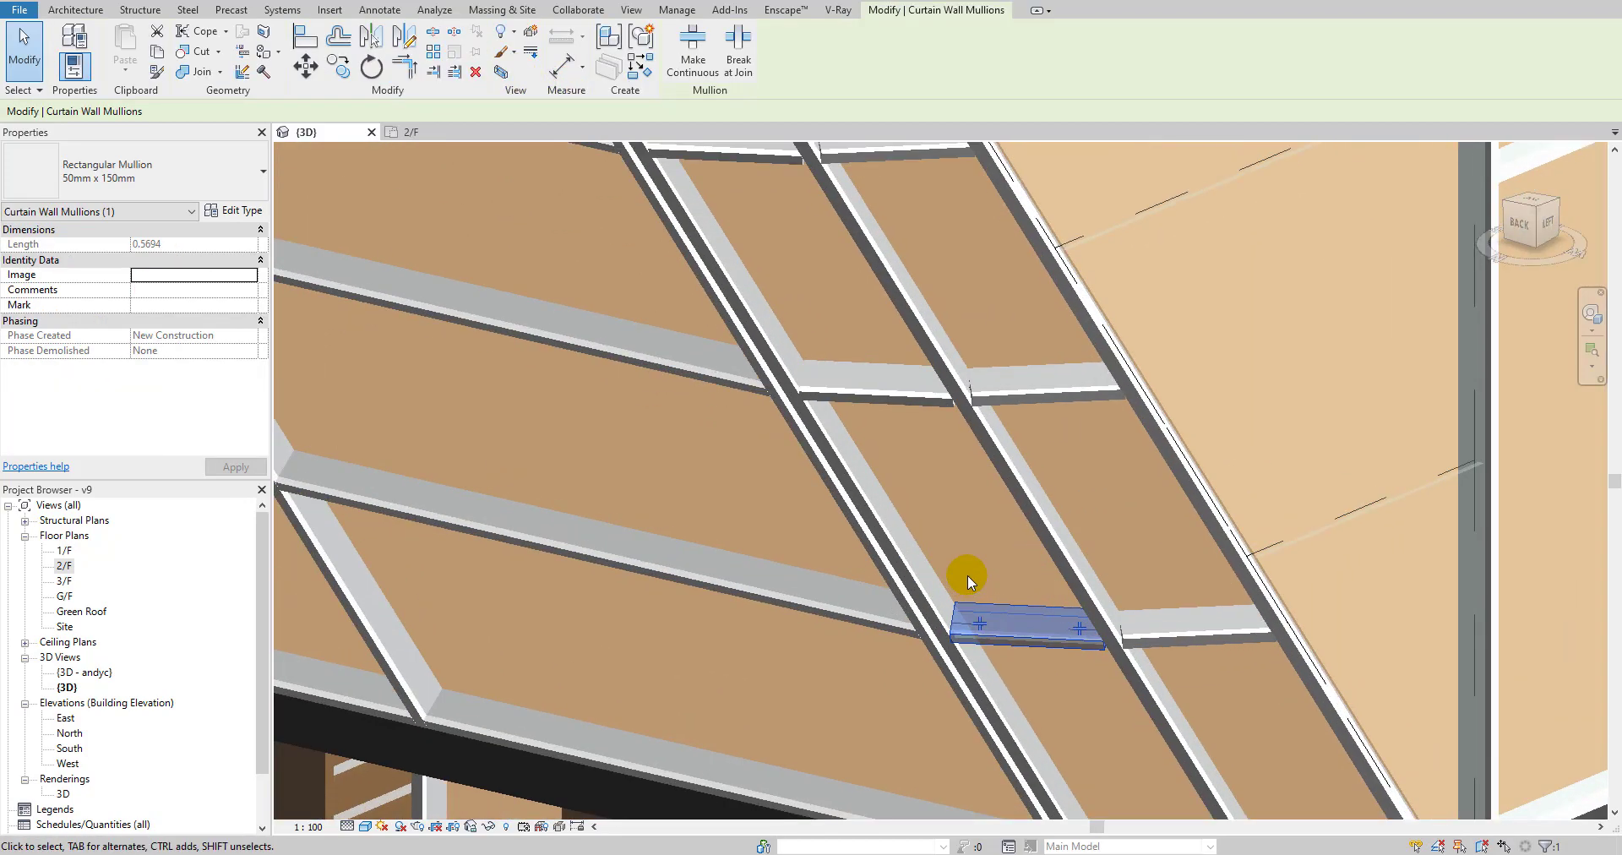
pyautogui.press('Escape')
pyautogui.scroll(-3, 967, 575)
pyautogui.scroll(-1, 981, 549)
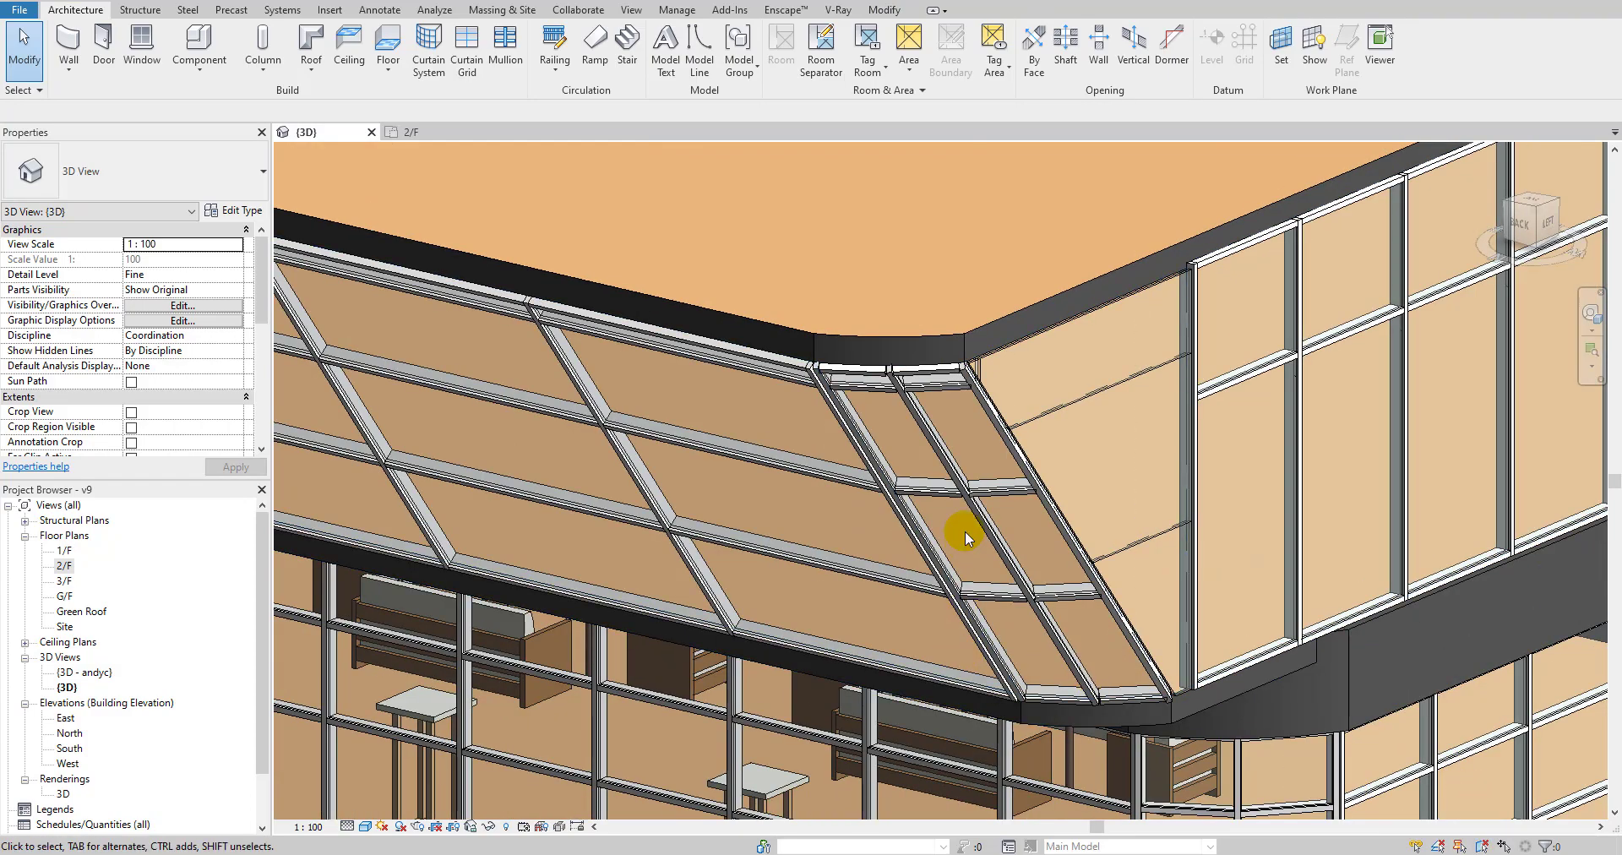
pyautogui.scroll(-3, 971, 456)
pyautogui.scroll(3, 1000, 425)
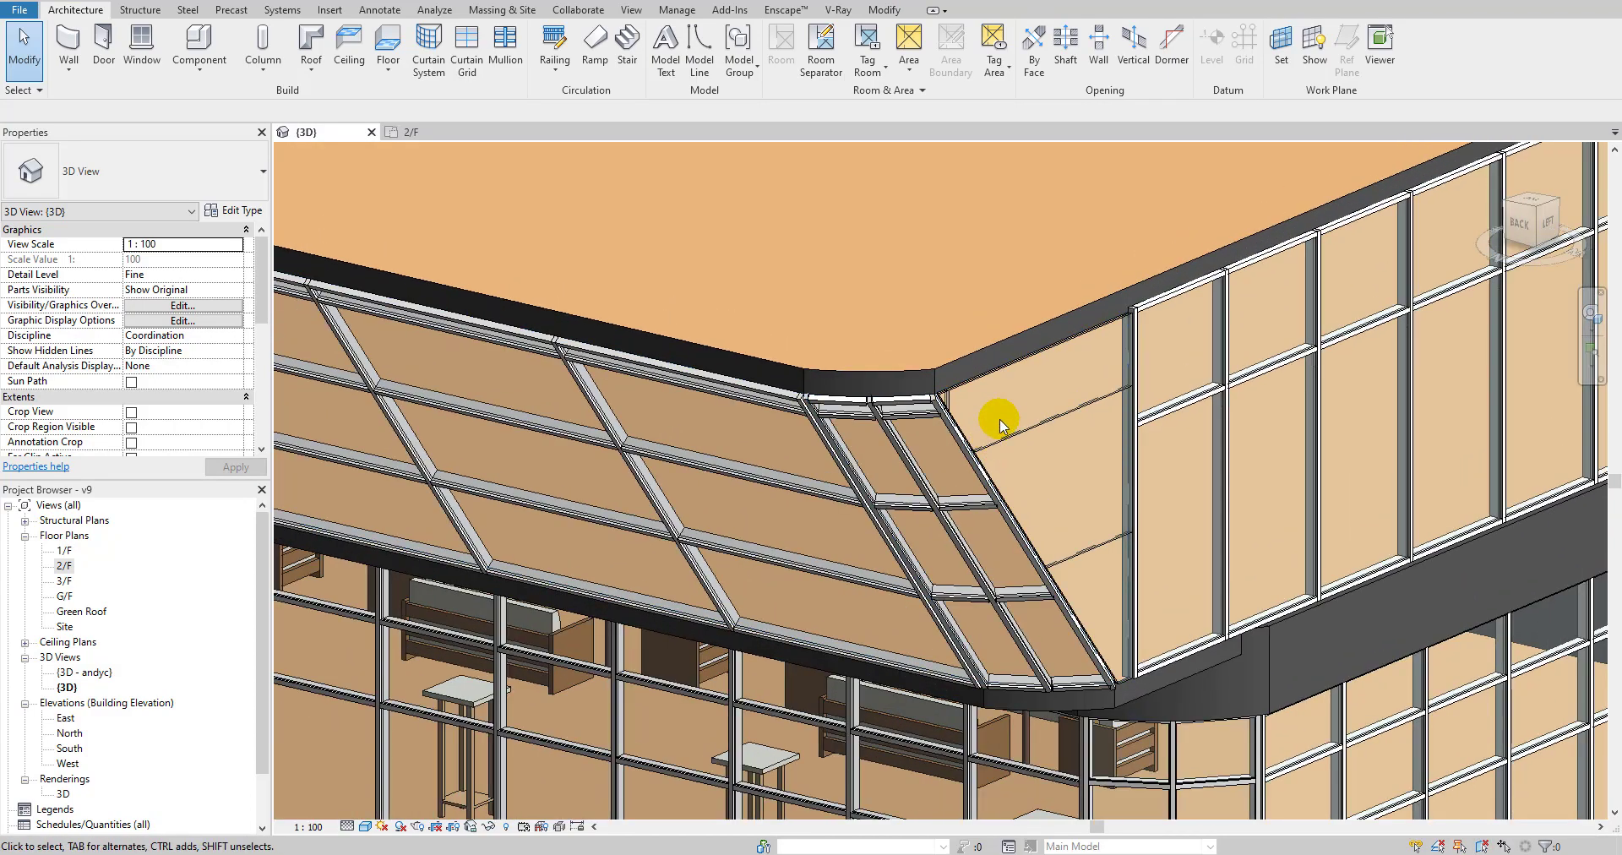
pyautogui.click(505, 42)
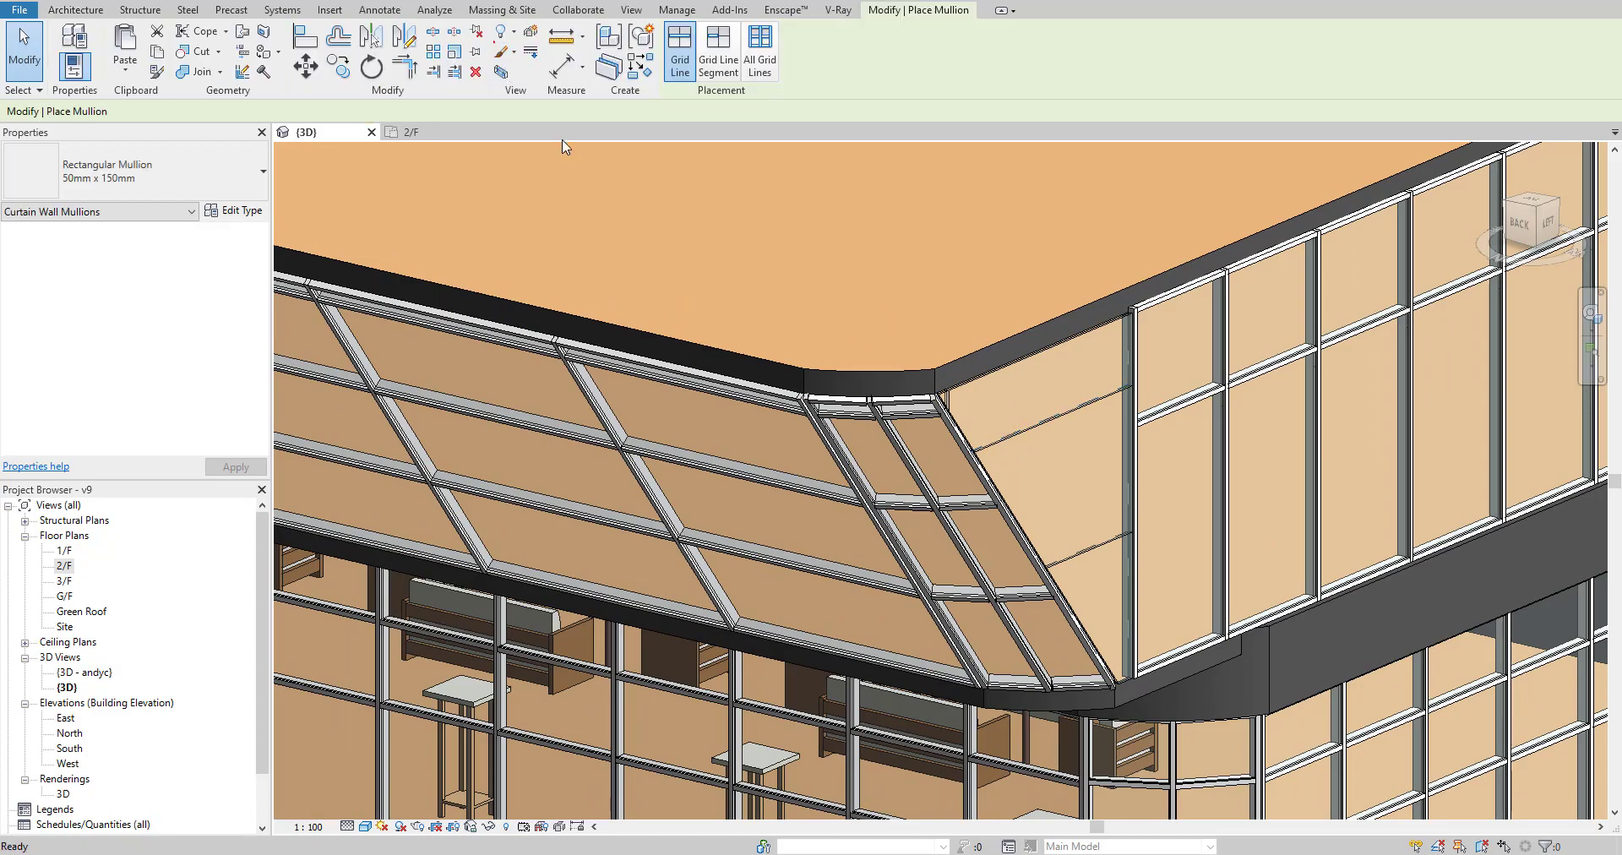
pyautogui.click(1004, 428)
pyautogui.click(761, 52)
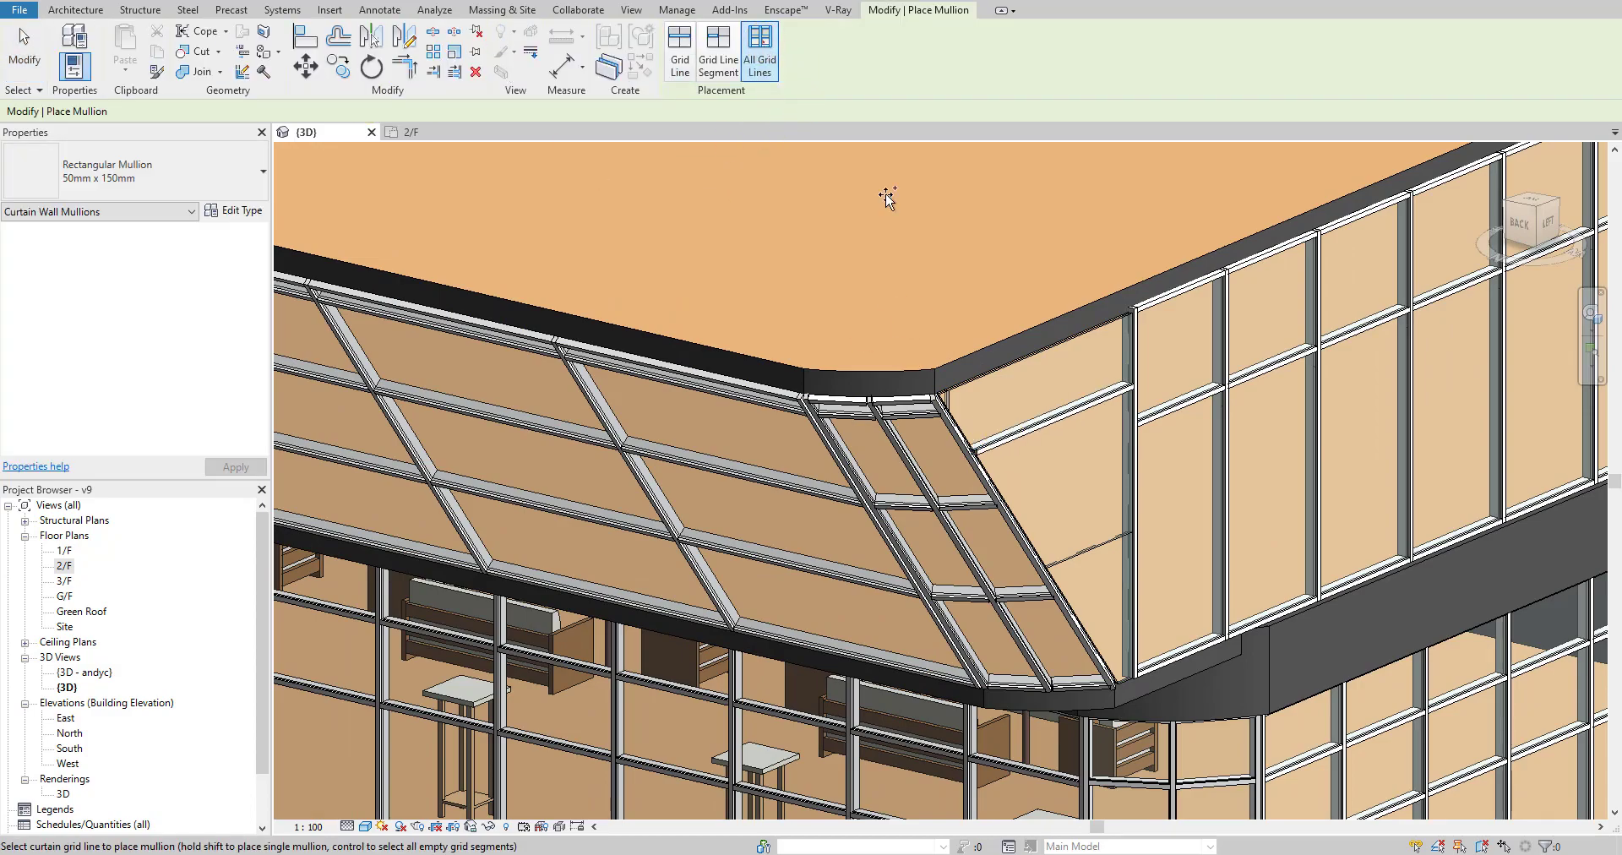
pyautogui.press('Escape')
pyautogui.hotkey('ctrl', 'z')
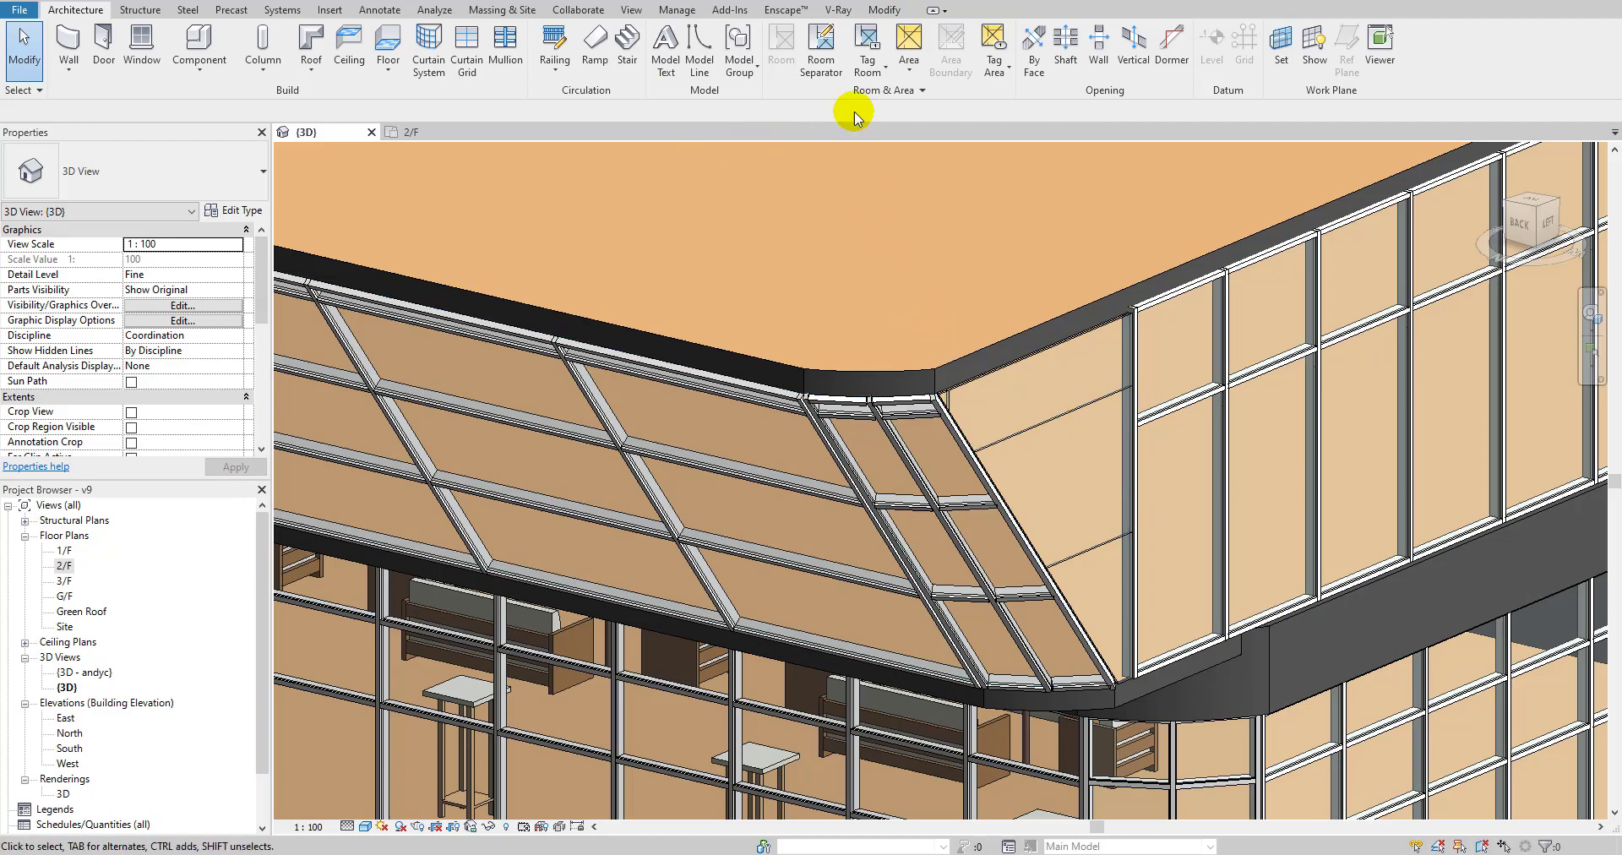
# Place 50mm x 150mm rectangular mullions on all grid lines of the flat end face beside the rounded corner.
pyautogui.click(507, 43)
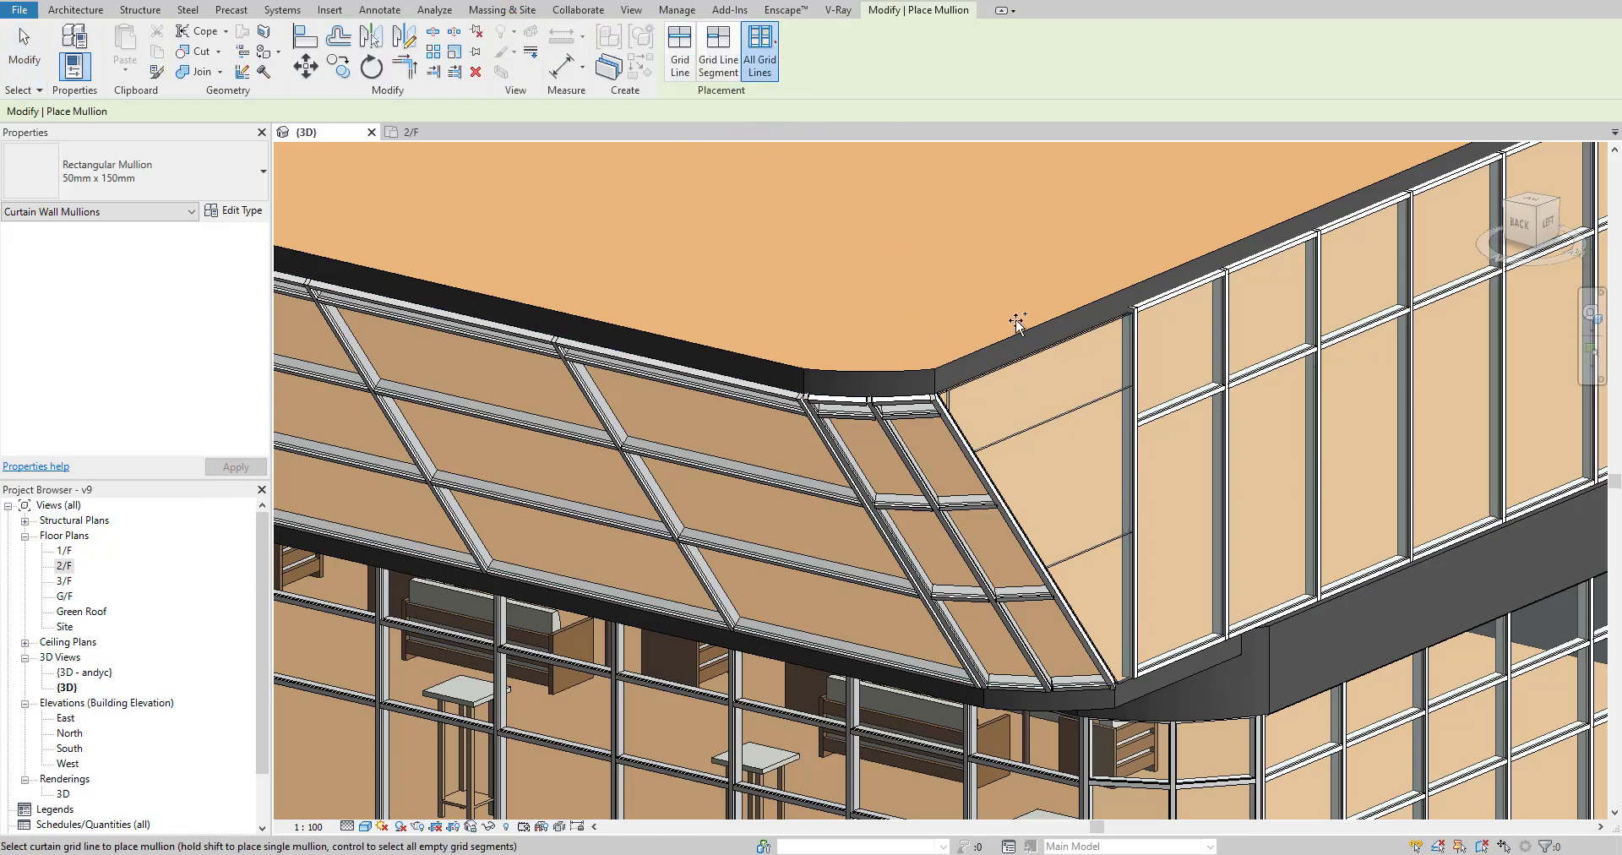
pyautogui.click(1041, 420)
pyautogui.press('Escape')
pyautogui.scroll(-5, 1050, 427)
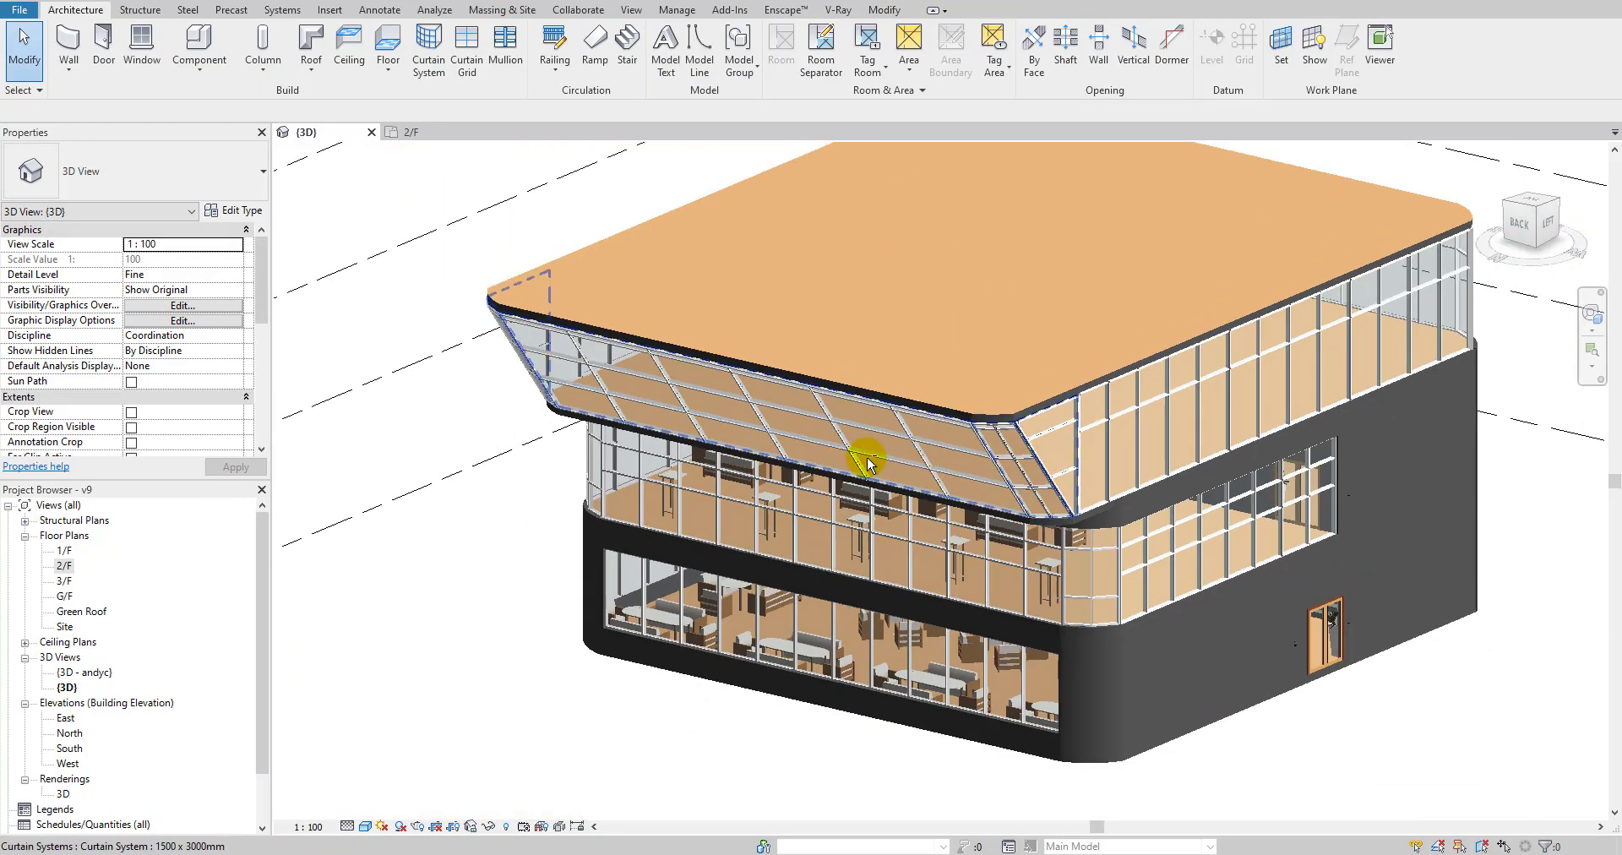
pyautogui.keyDown('shift'); pyautogui.moveTo(862, 456); pyautogui.dragTo(670, 417, button='middle'); pyautogui.keyUp('shift')
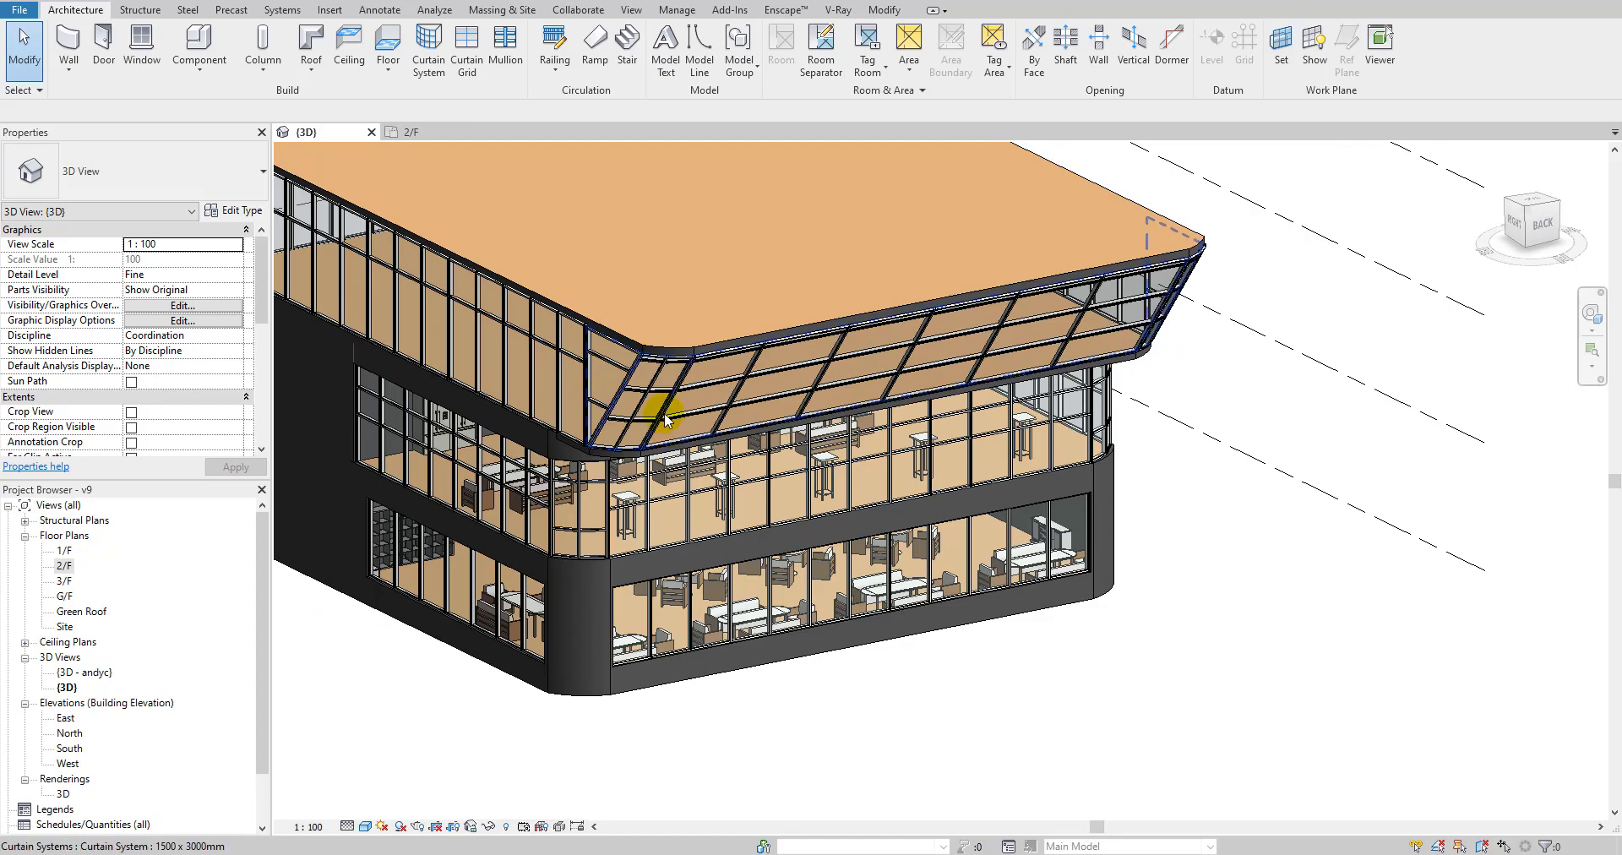